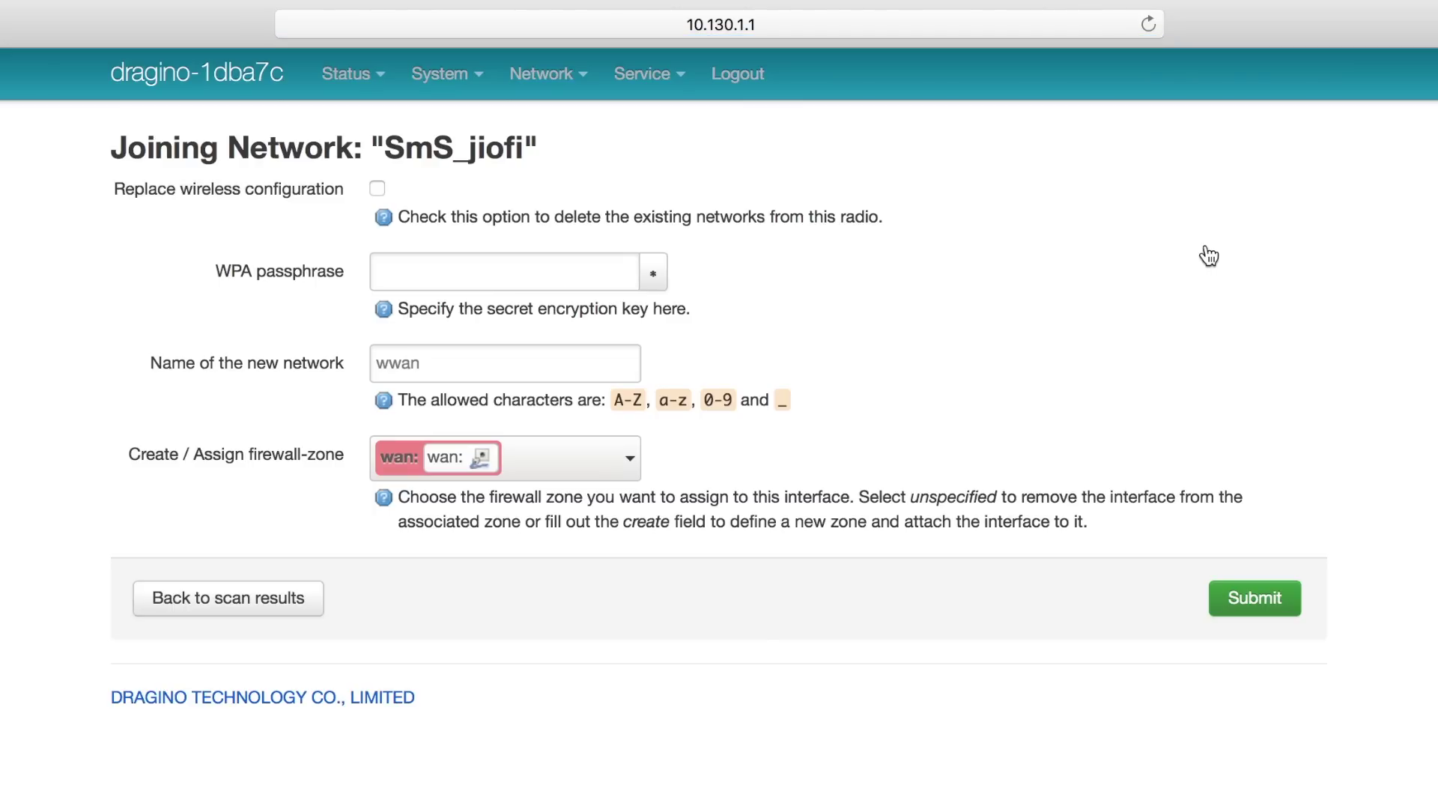
Enter the Wi-Fi passphrase, name the client network SmS_jiofi and submit the join settings
text(••••••••••••)
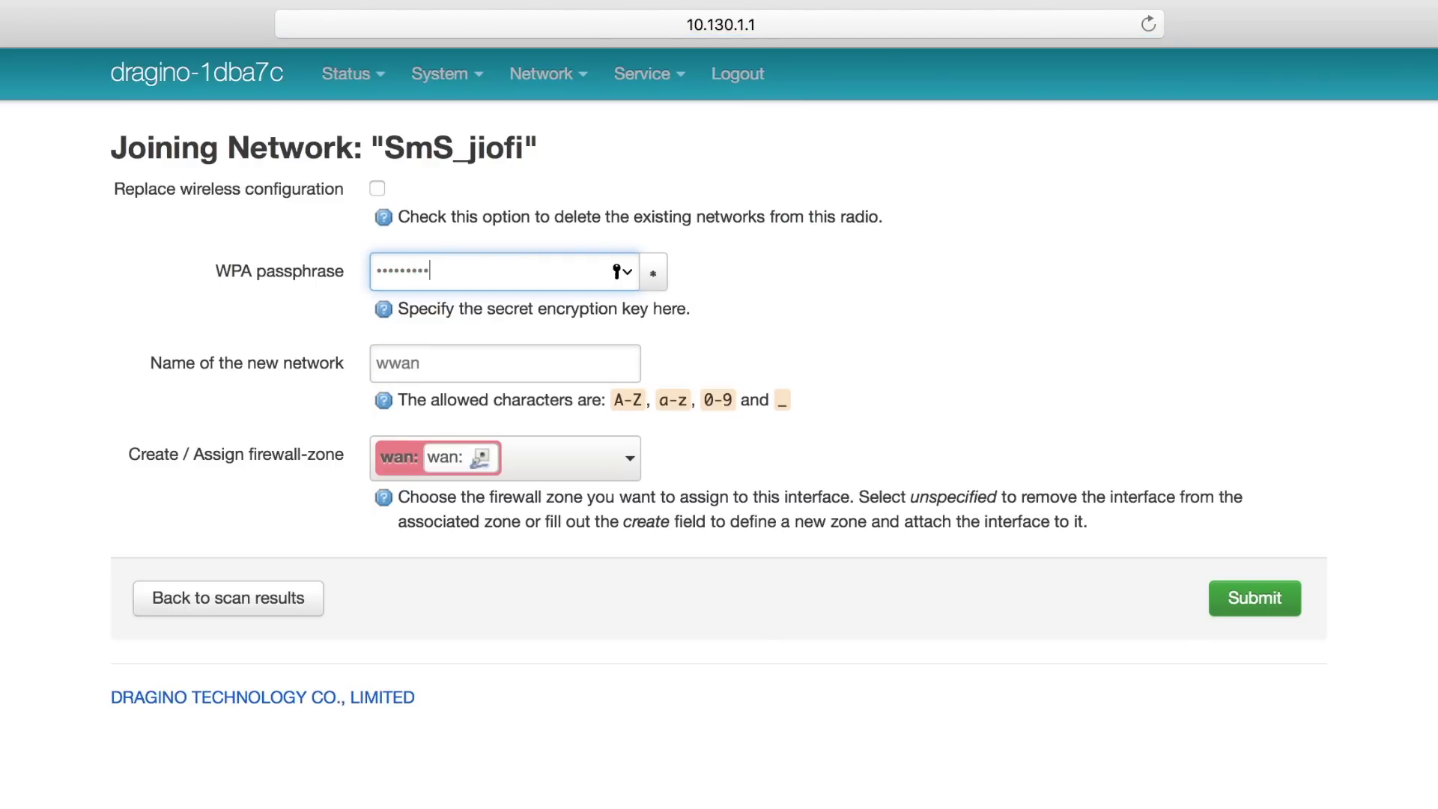
click(475, 346)
text(SmS_jiofi)
key(Delete)
key(Delete)
key(Delete)
key(Delete)
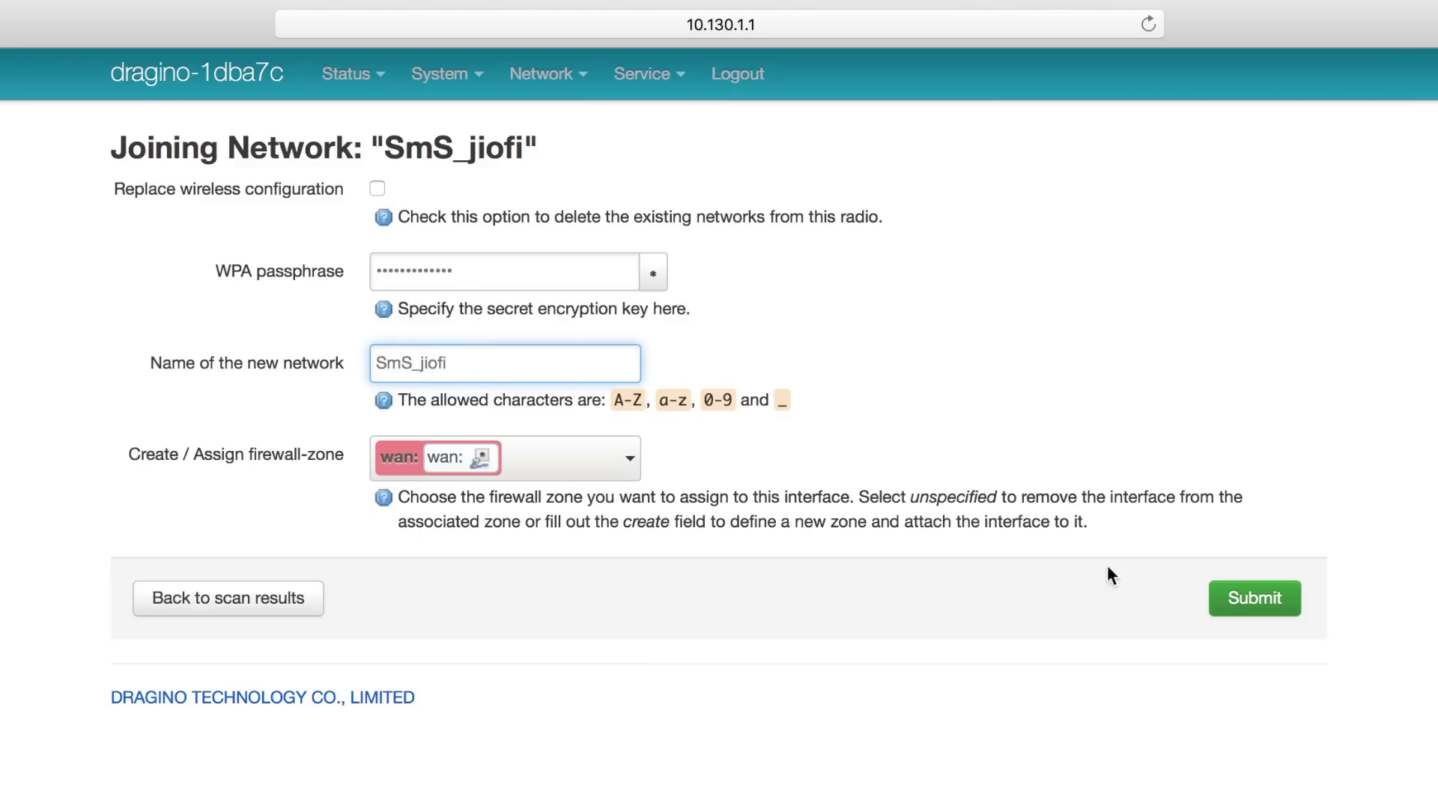
click(1243, 599)
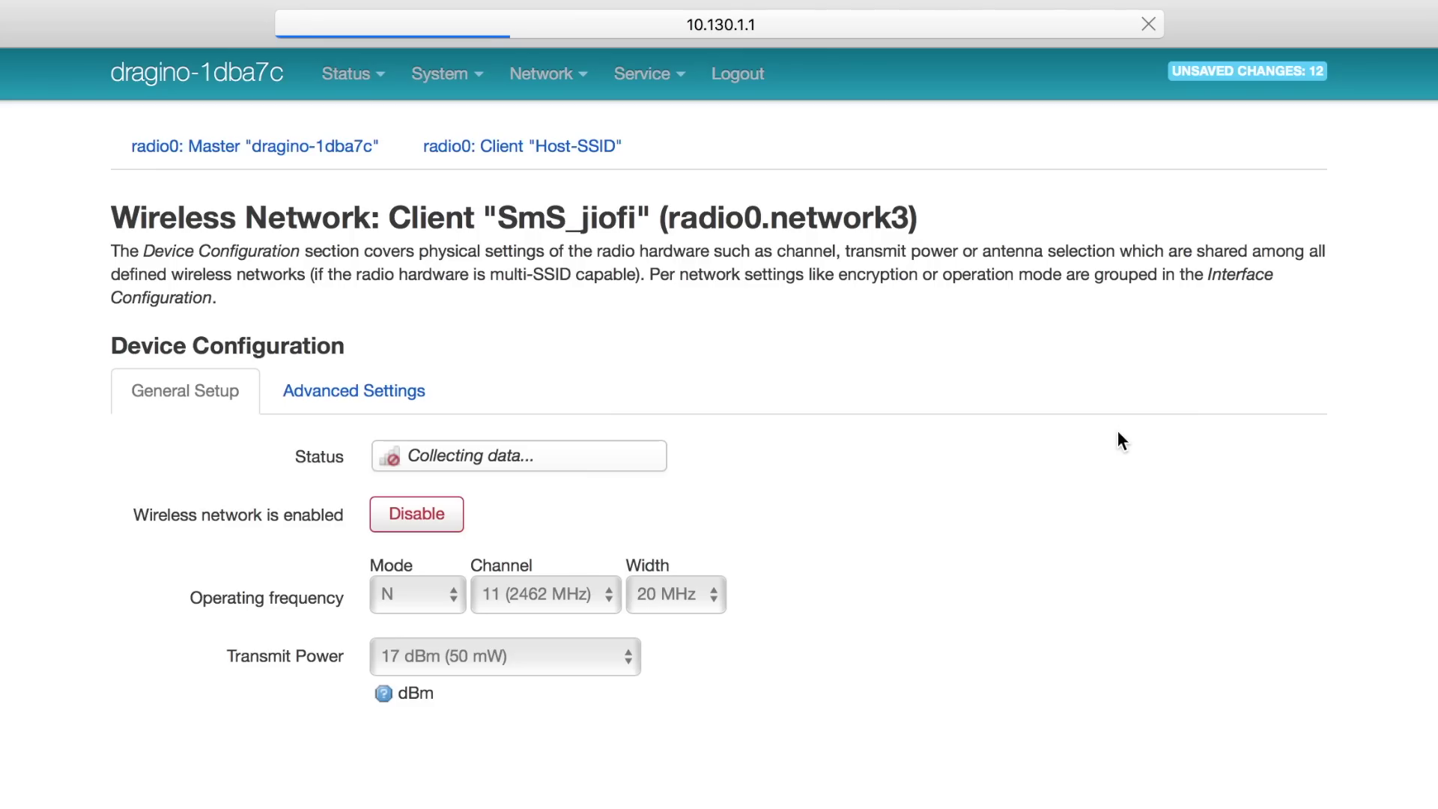
Save and apply the client network, then disable the gateway's dragino-1dba7c access point
scroll(1086, 599, down, 5)
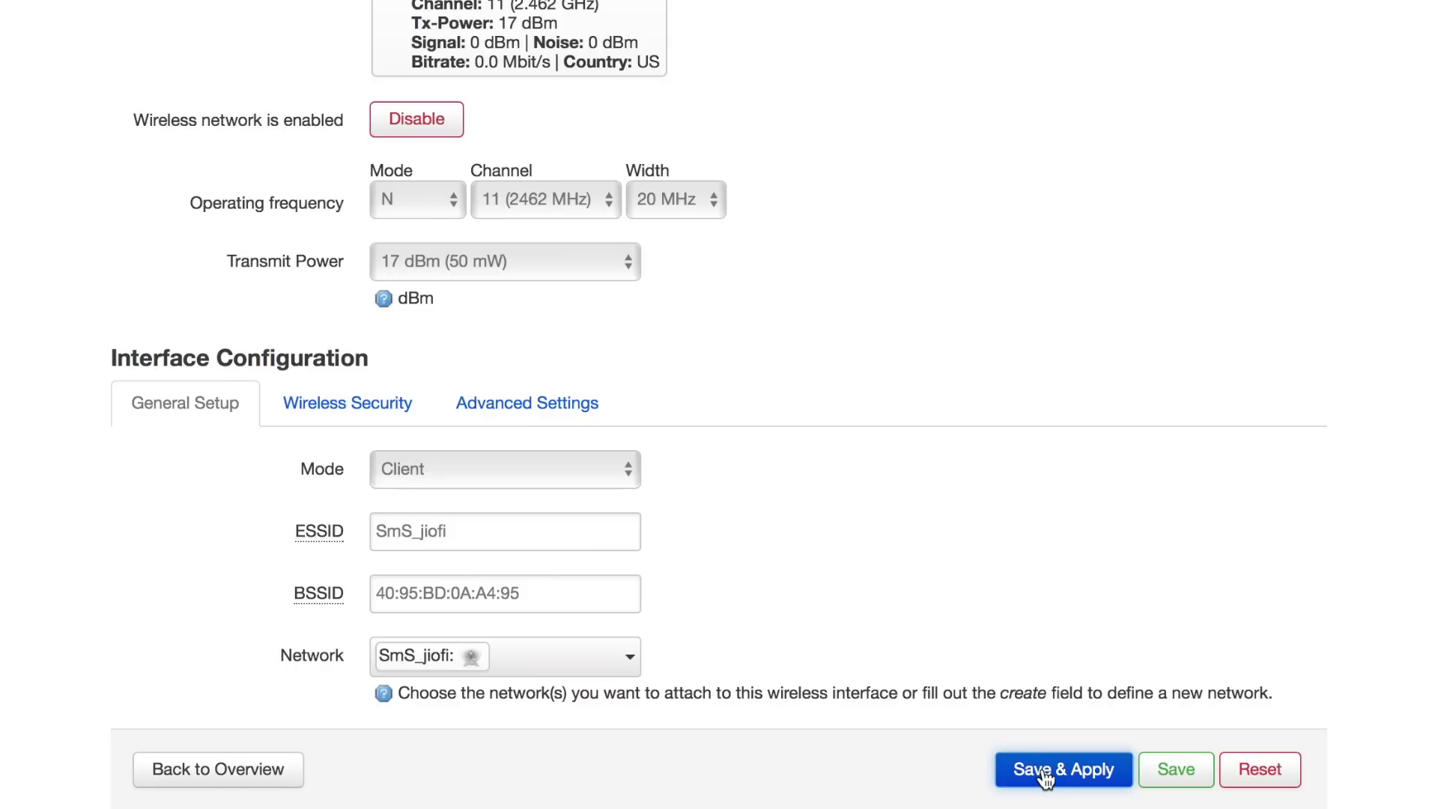
click(1045, 771)
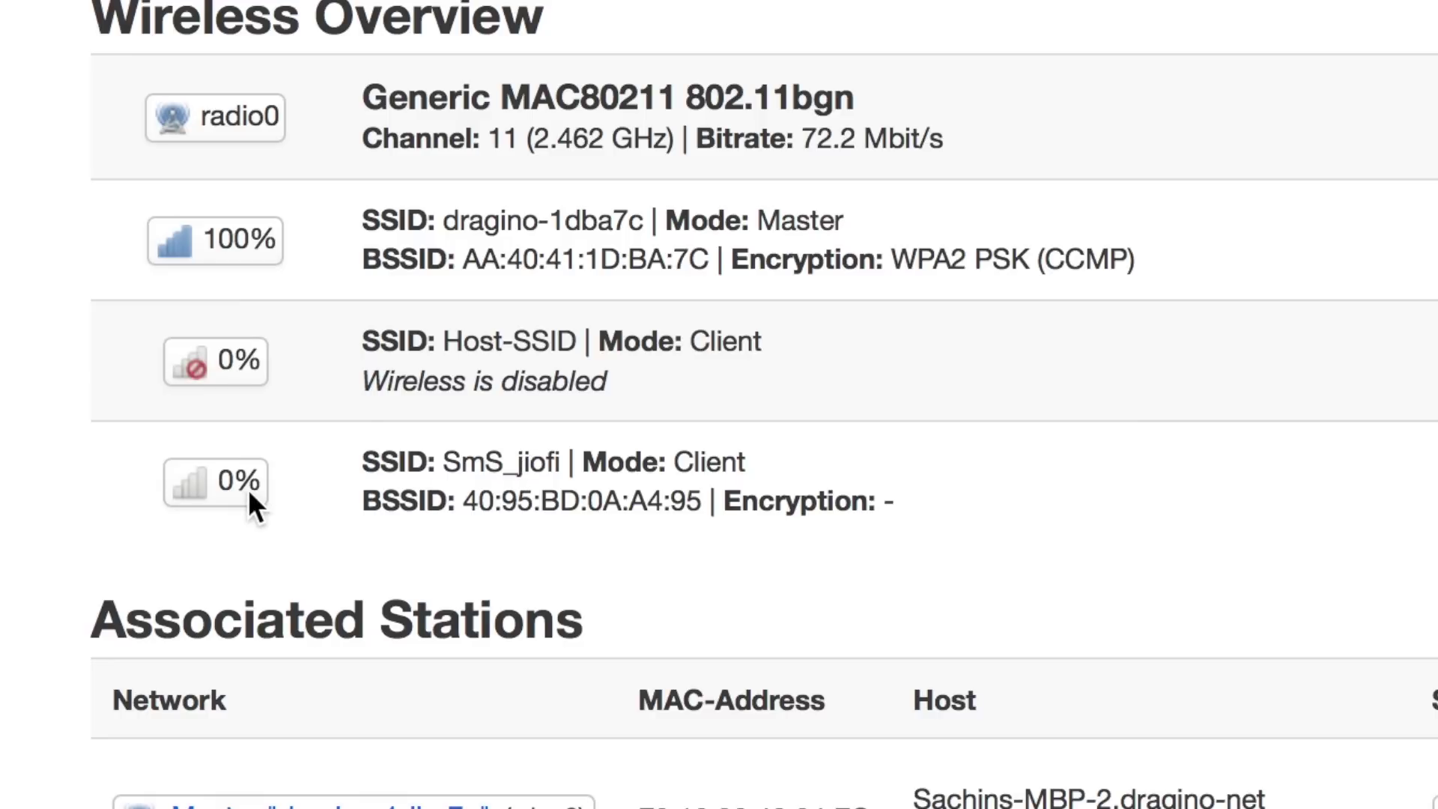
mouse_move(250, 496)
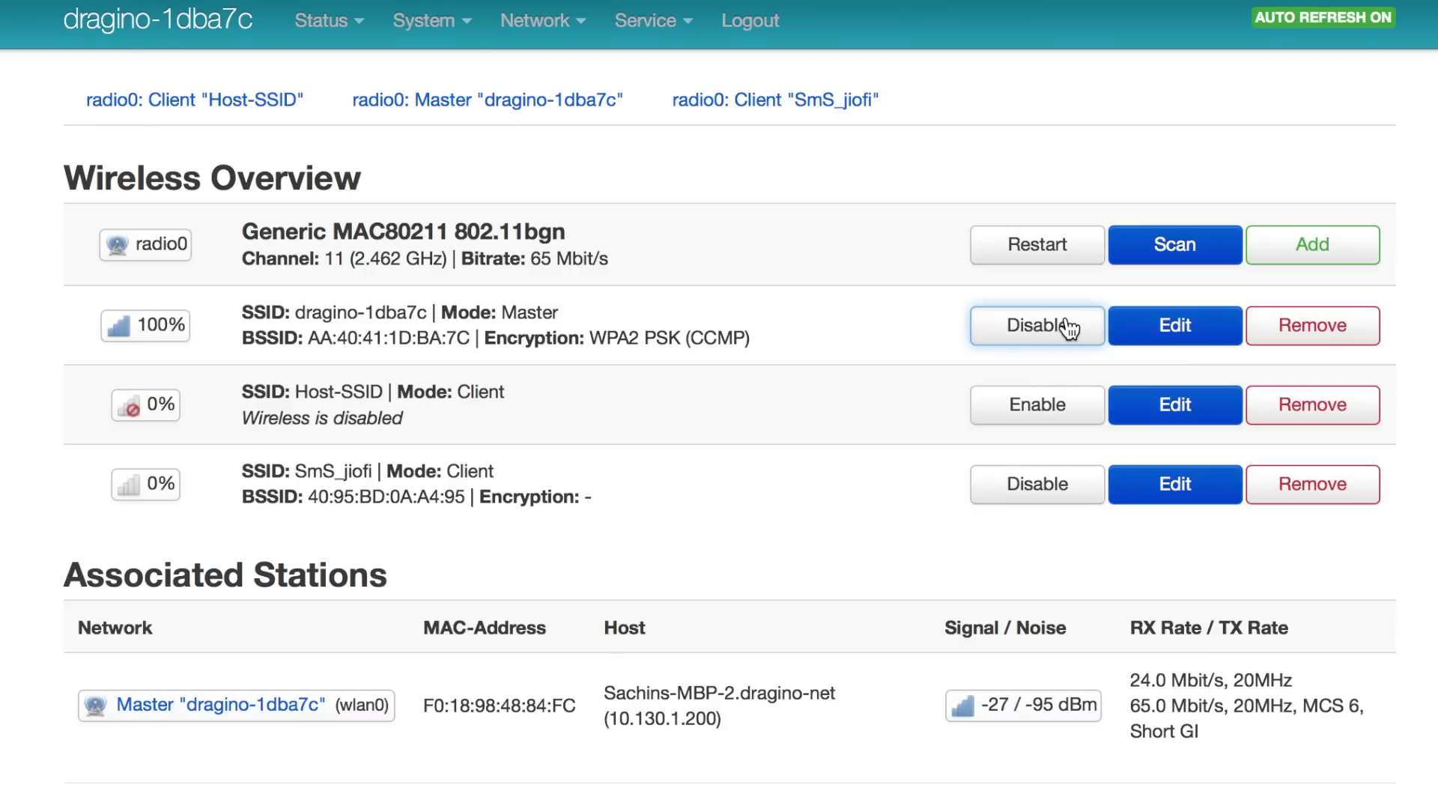
click(1070, 327)
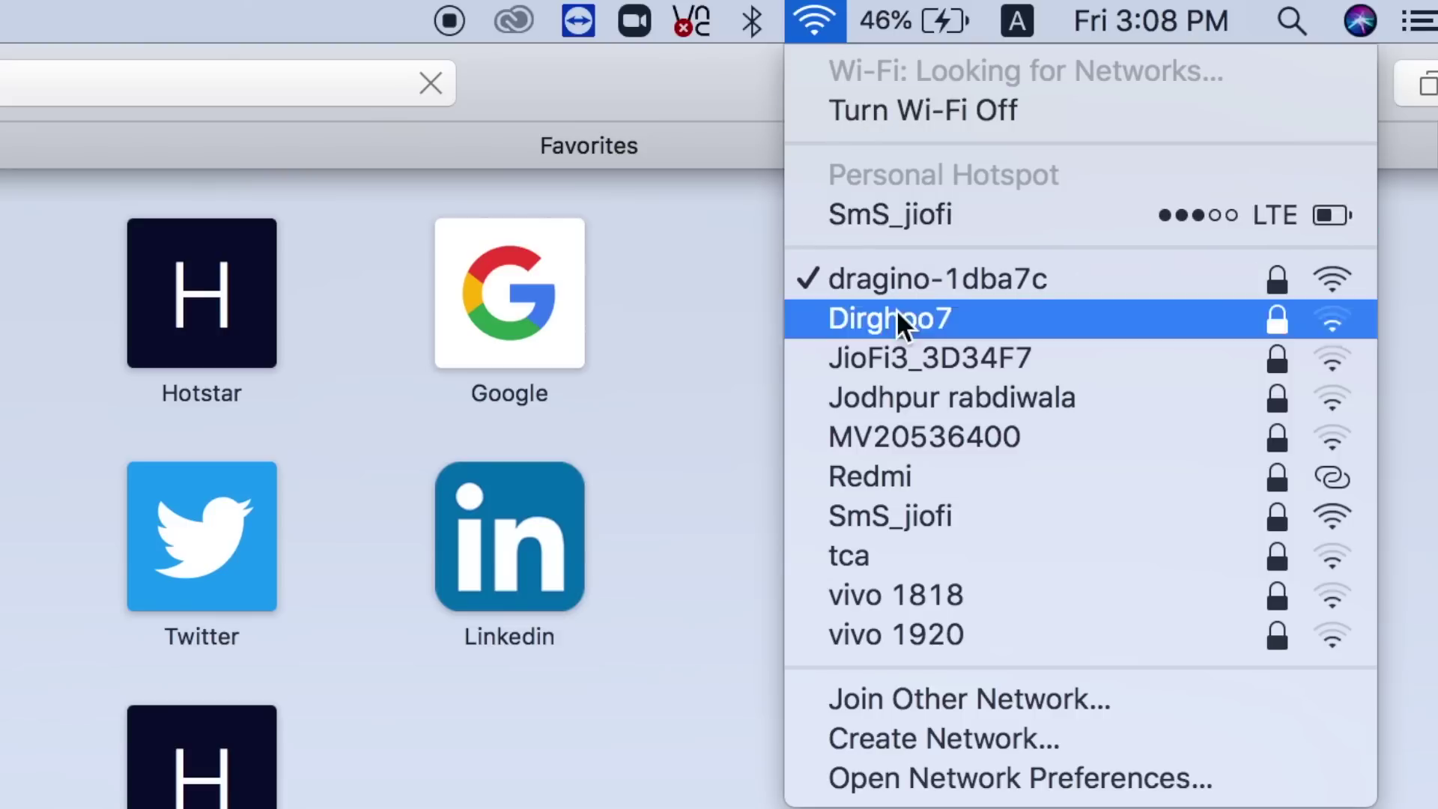
Join the SmS_jiofi hotspot and load the gateway at 192.168.15.156:8000 in Safari
click(910, 515)
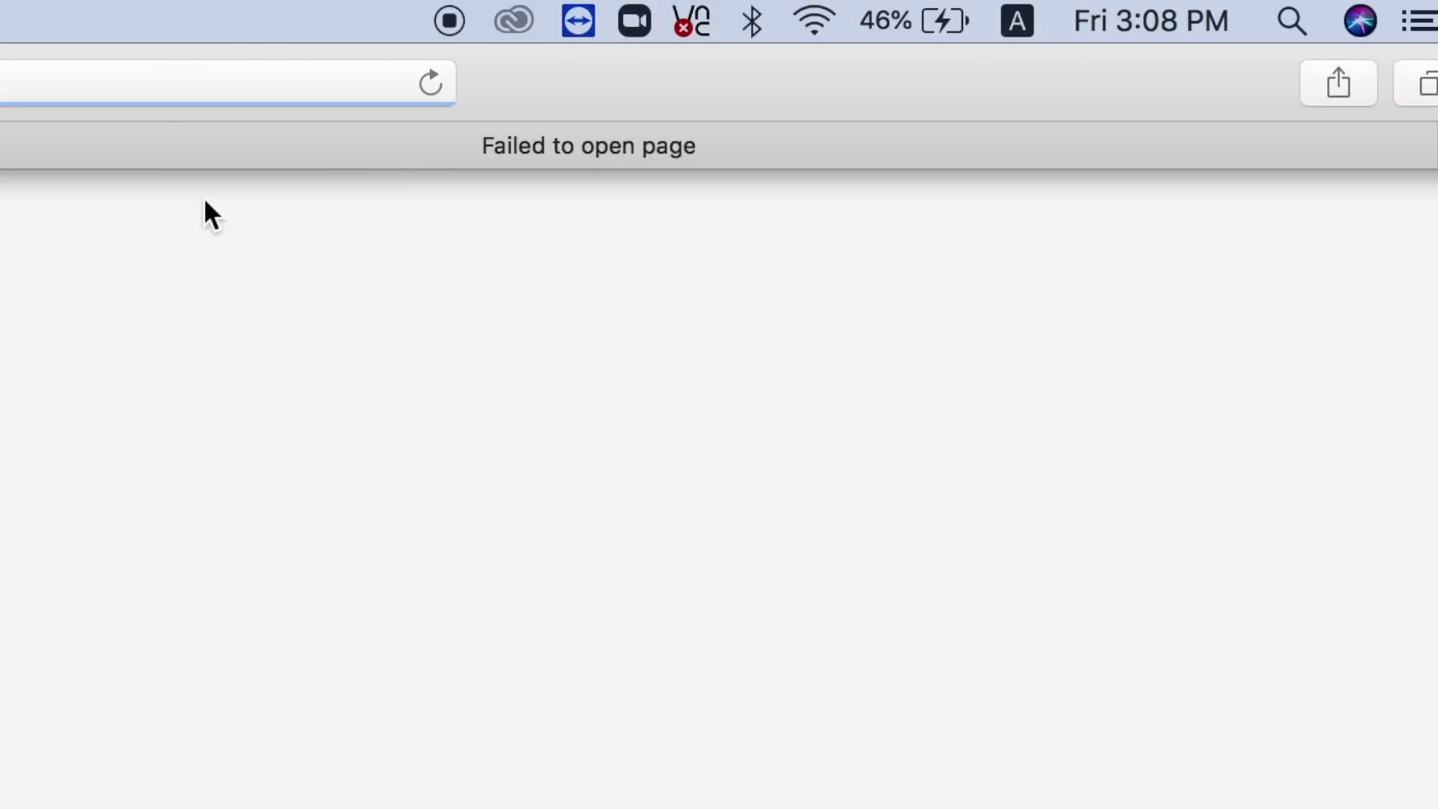
click(141, 89)
key(Return)
text(192.)
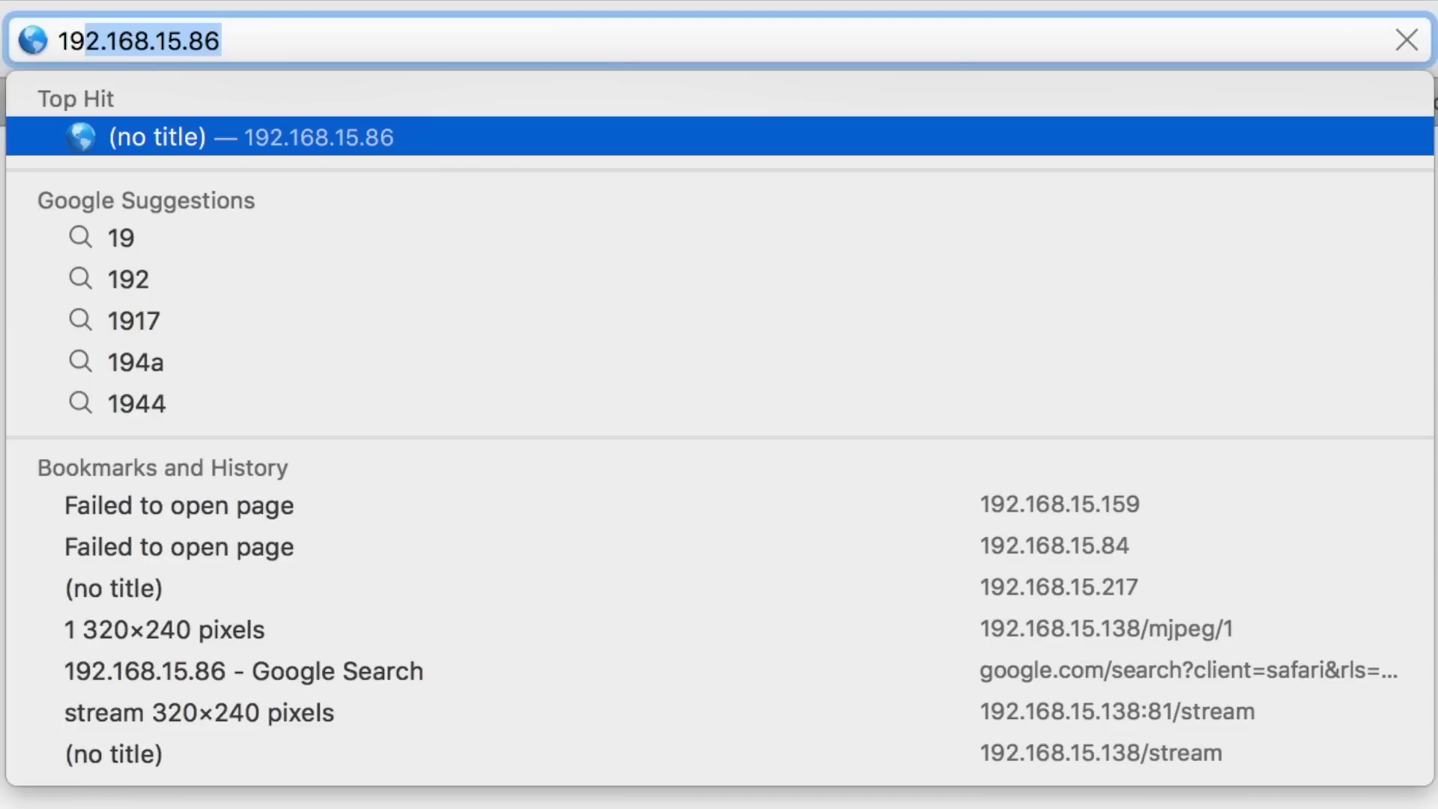
text(168.)
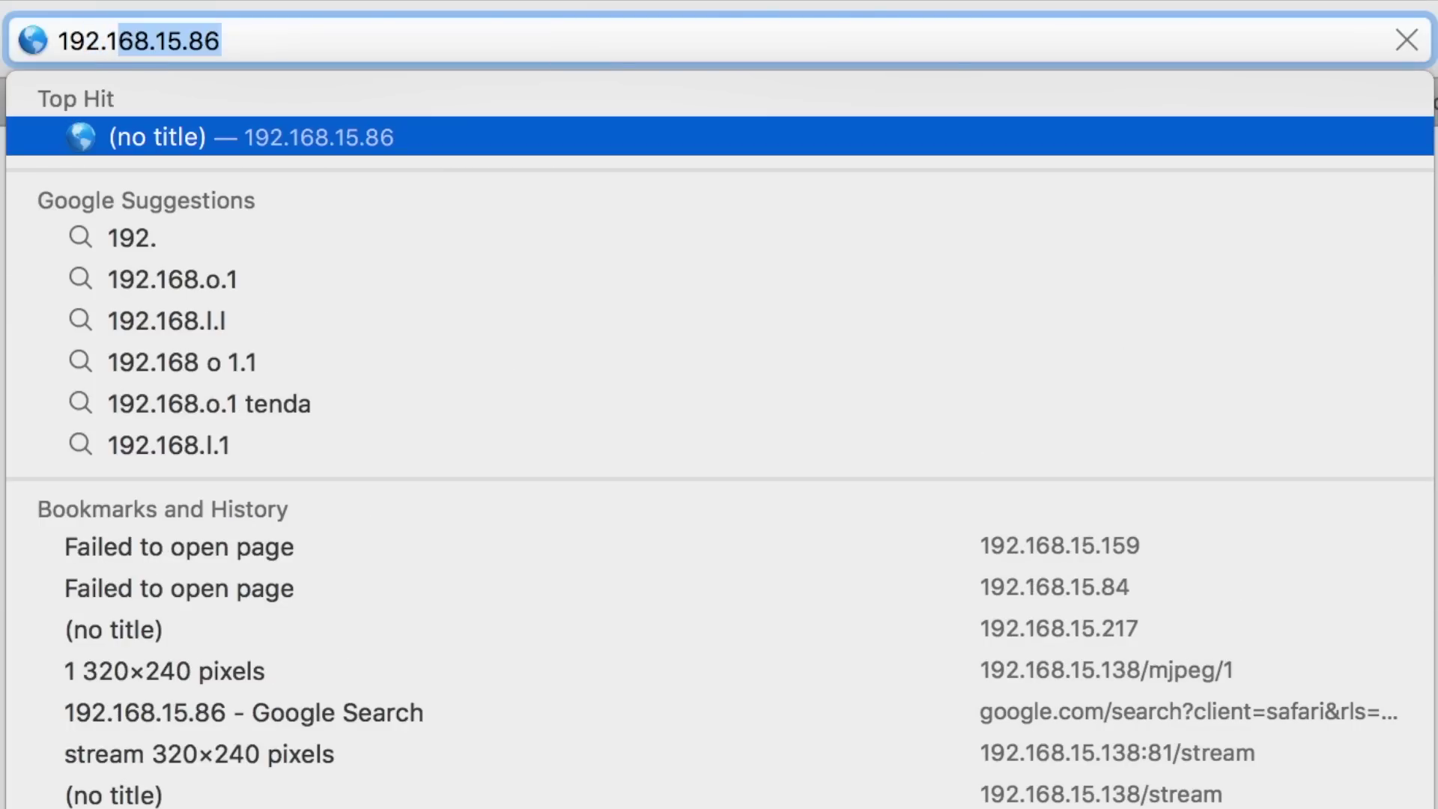
text(15.156:8000)
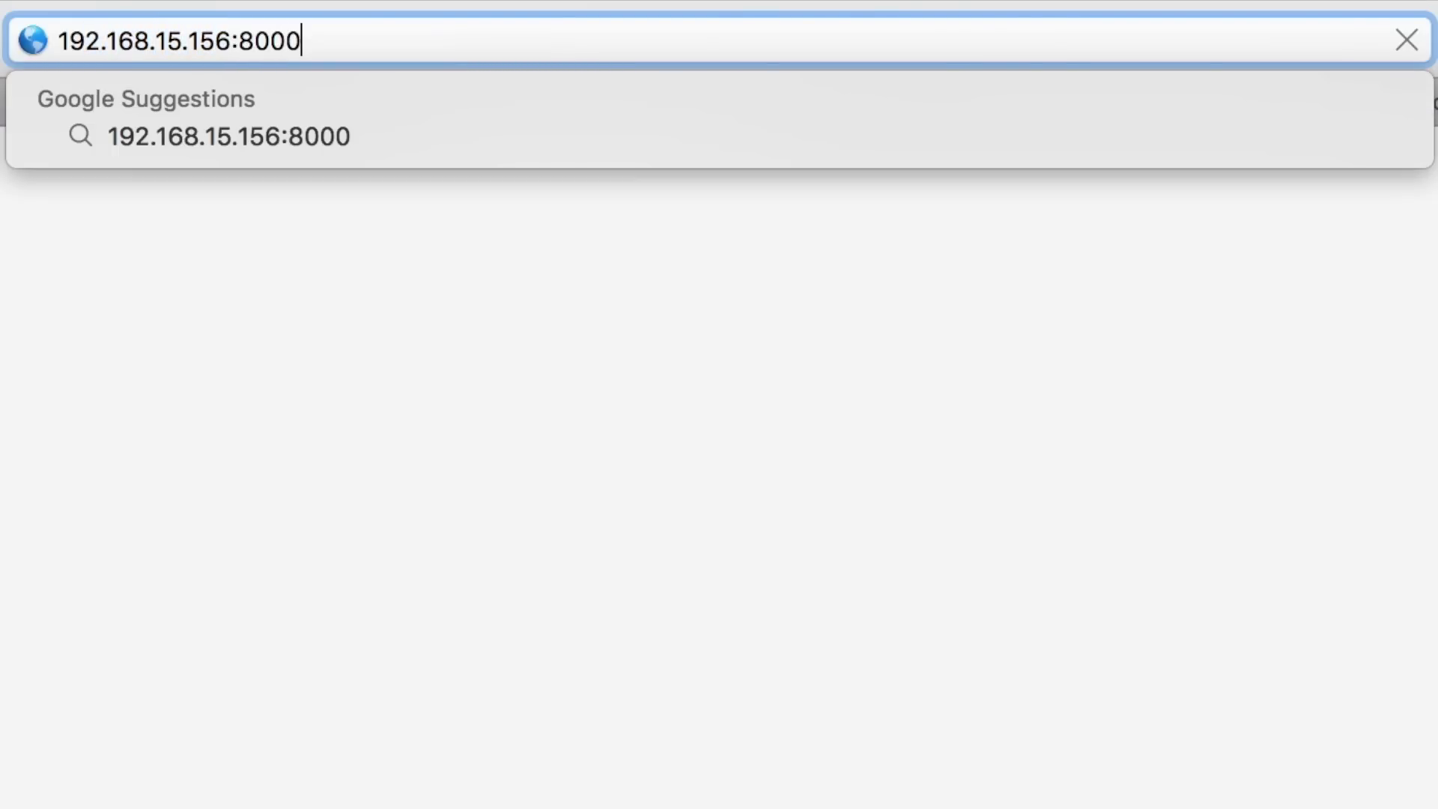
key(Return)
Log in with the root password and check the SmS_jiofi client entry in Wireless Overview
text(dragino)
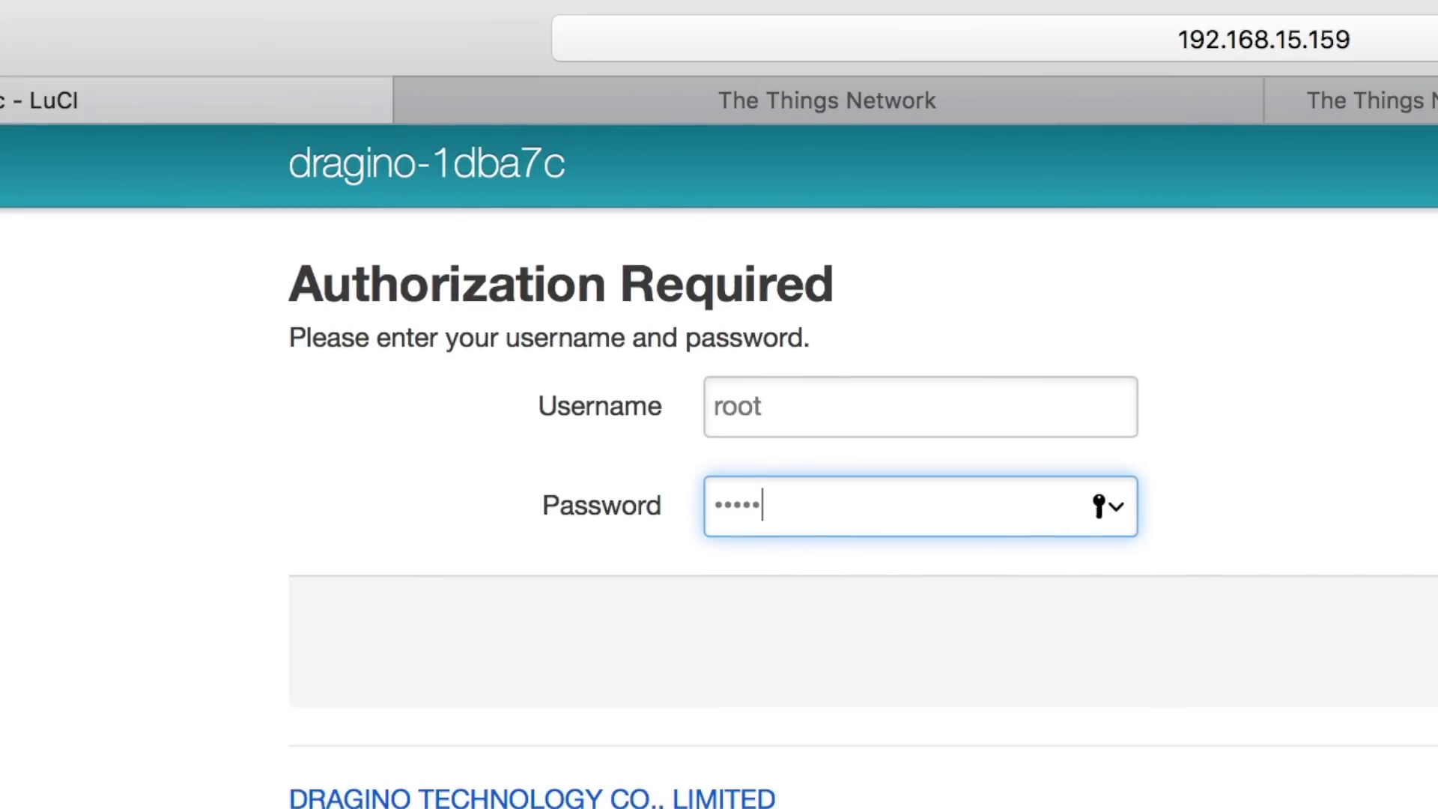
key(Return)
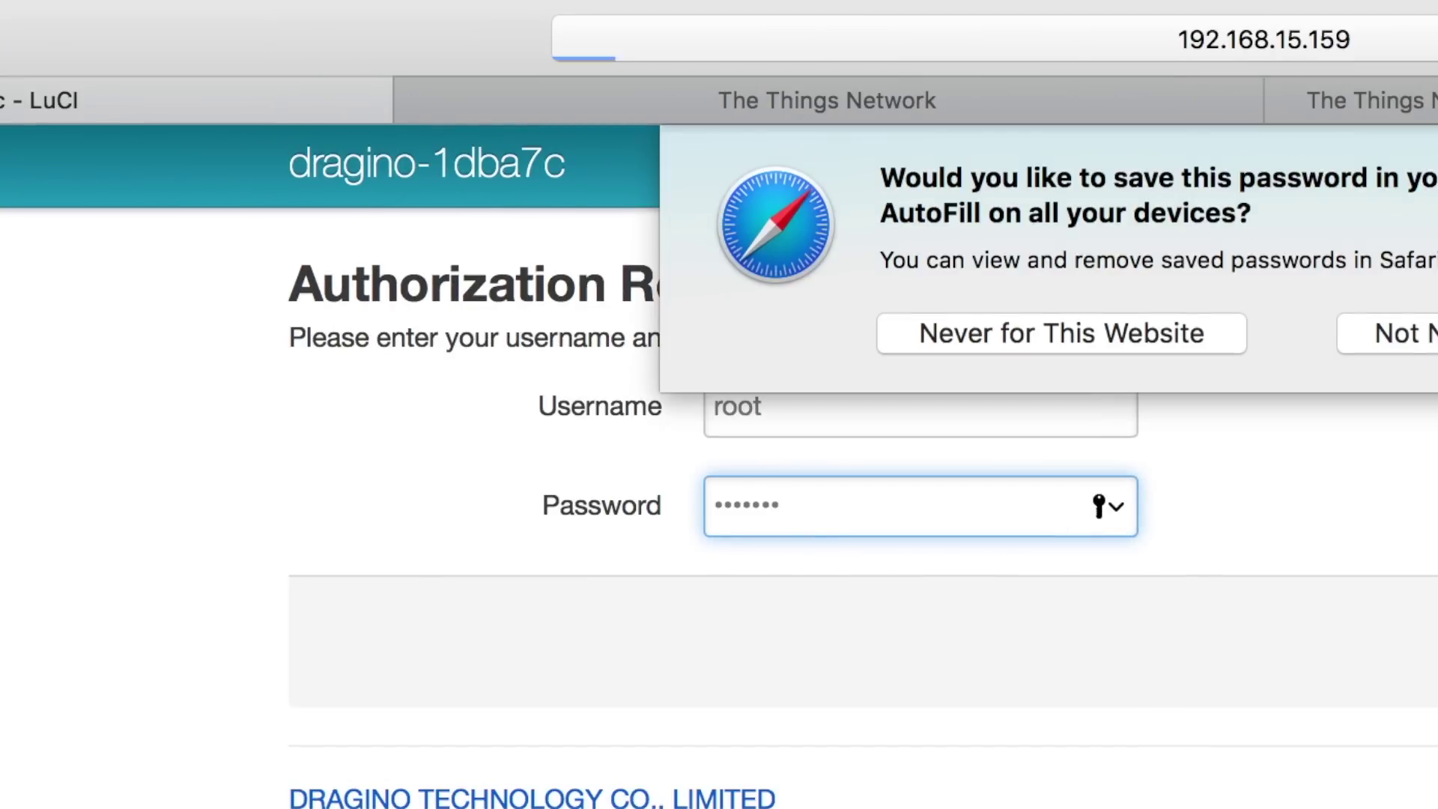
mouse_move(989, 165)
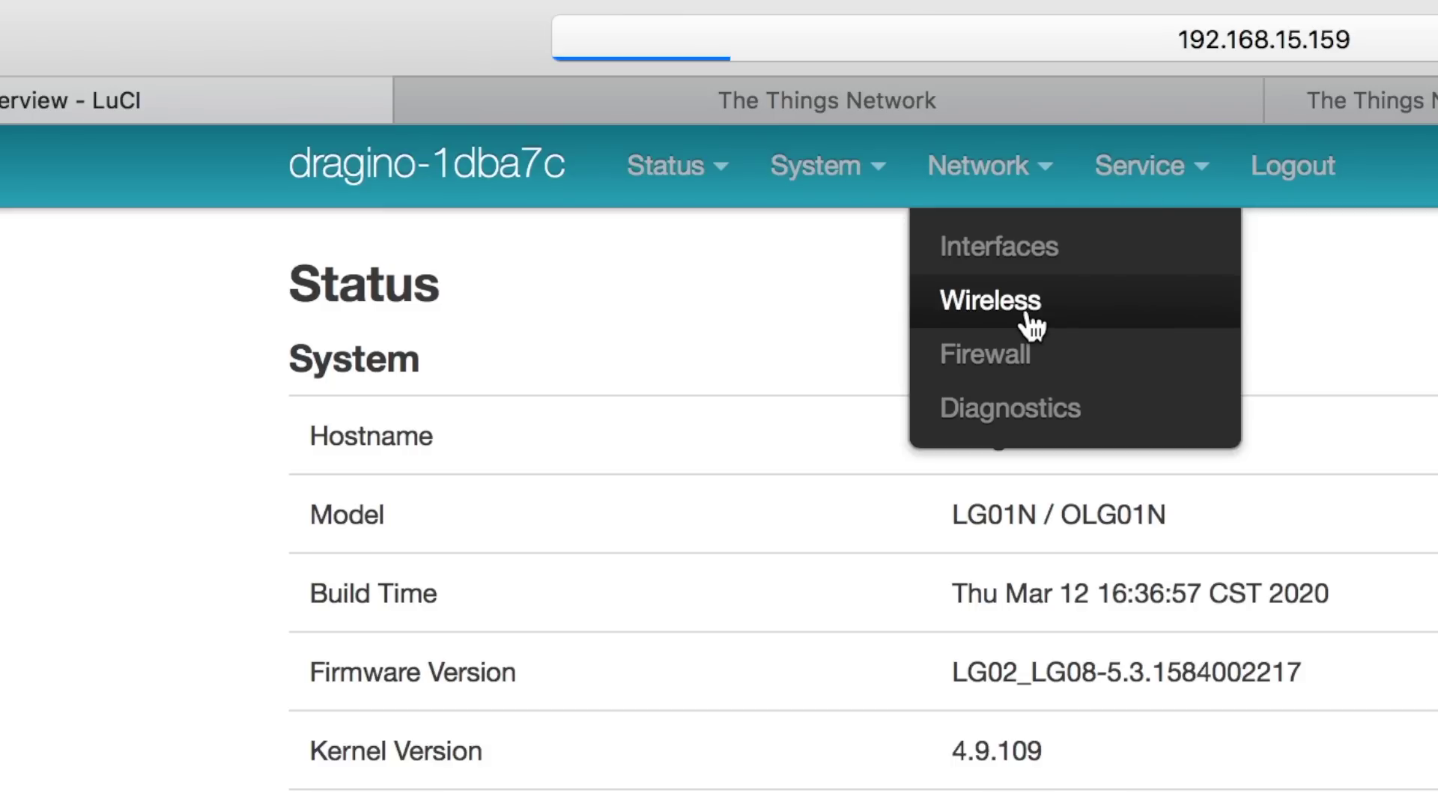
click(1032, 326)
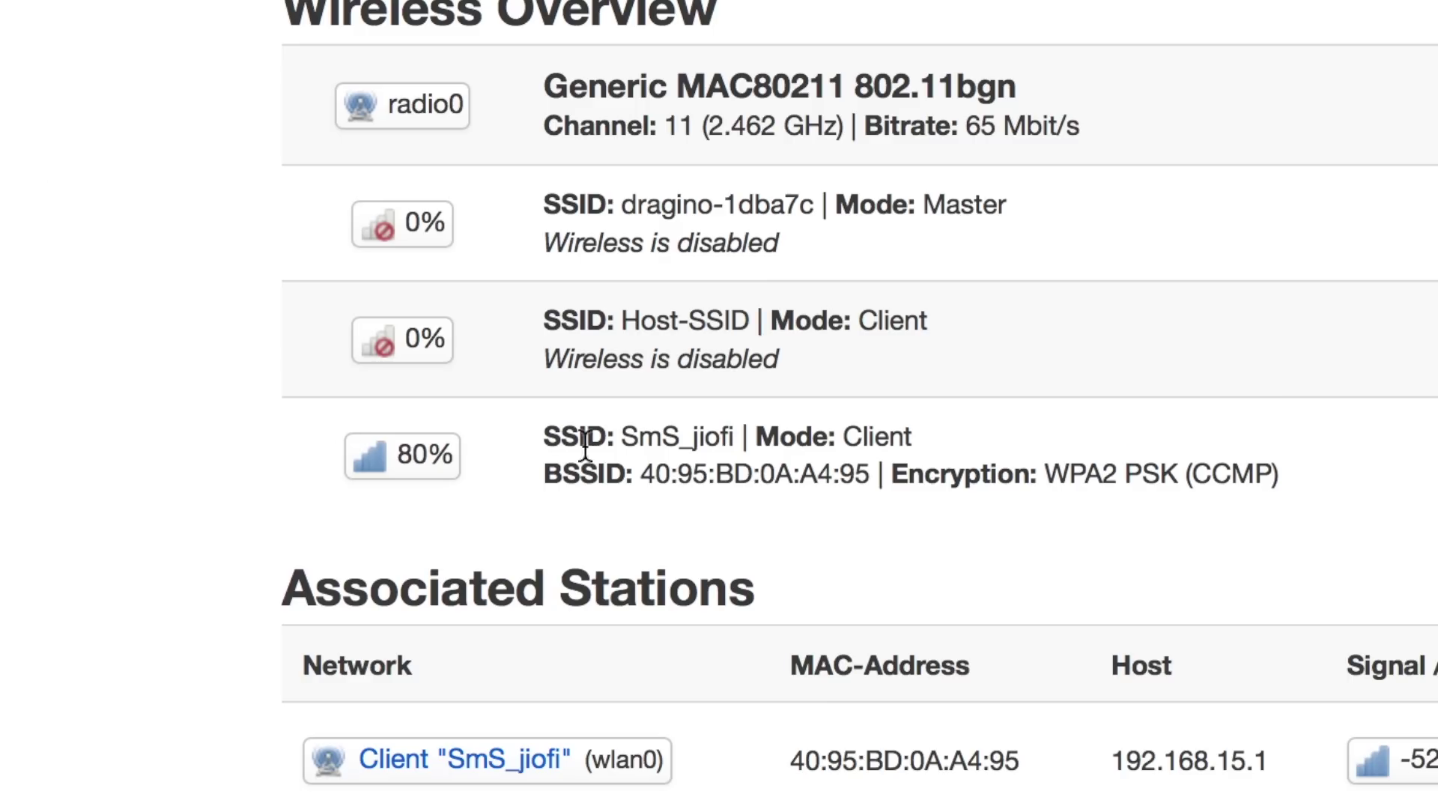
double_click(696, 436)
click(840, 479)
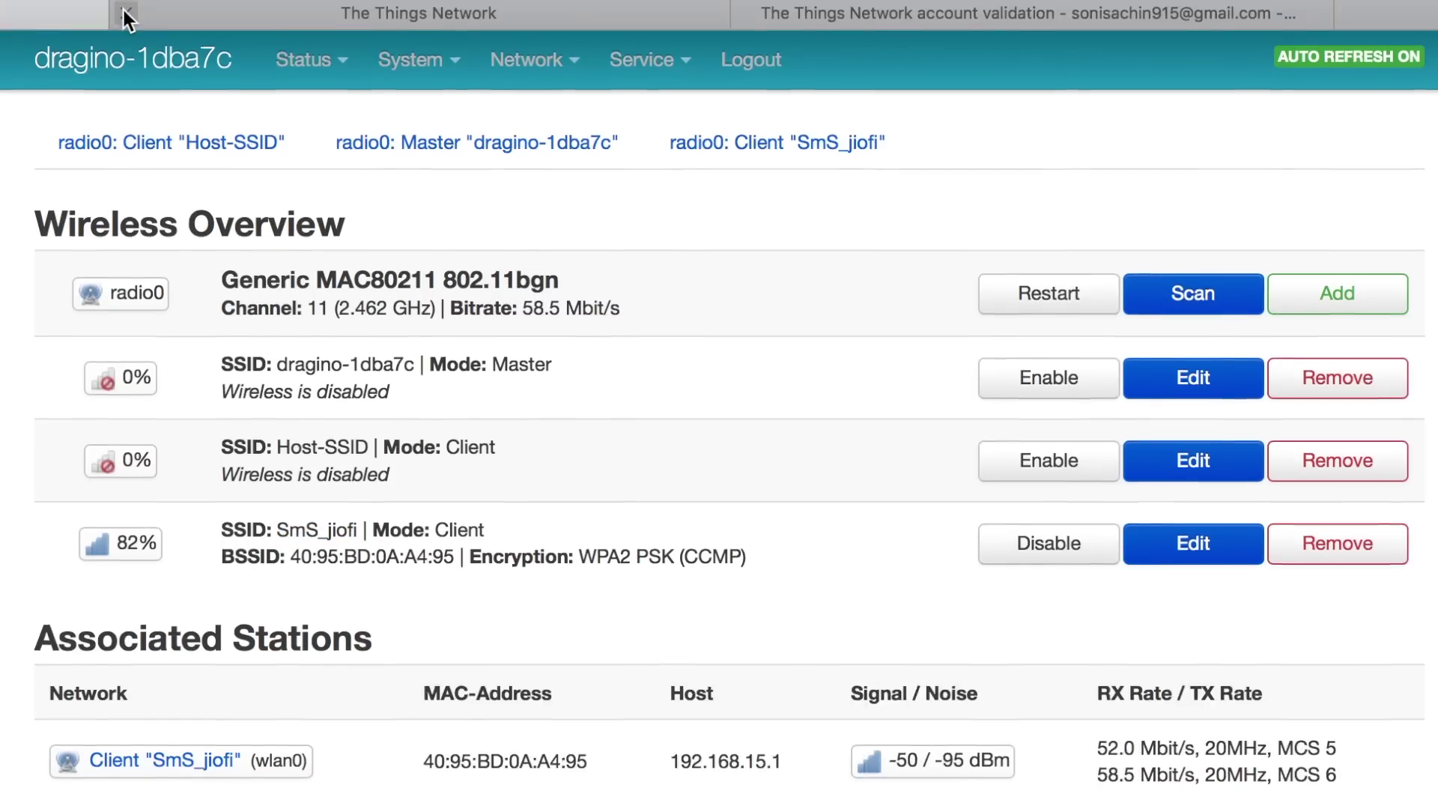
mouse_move(649, 37)
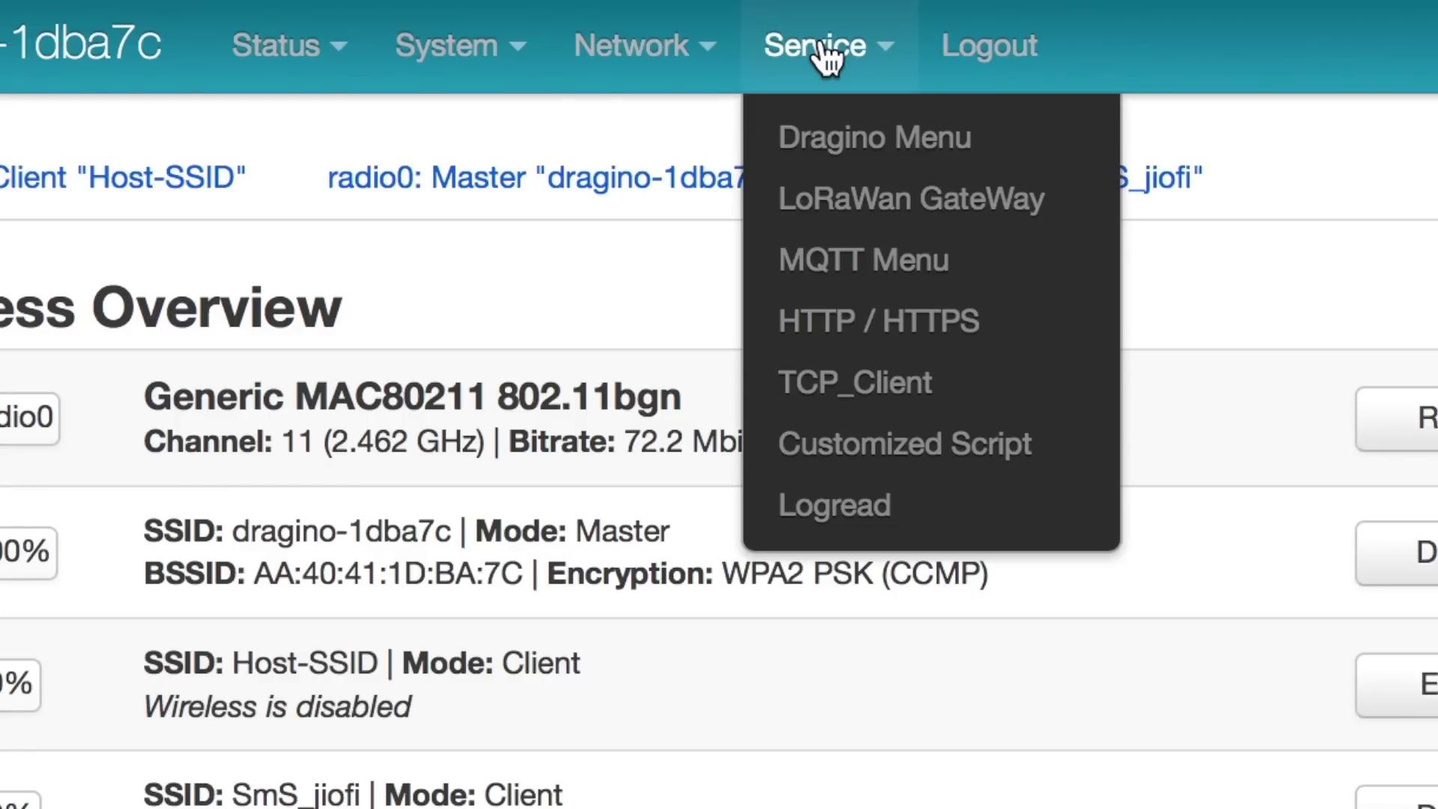
Change the LoRaWAN Gateway ID ending to 'ba' (a840411dba7cadba) and save and apply
click(865, 227)
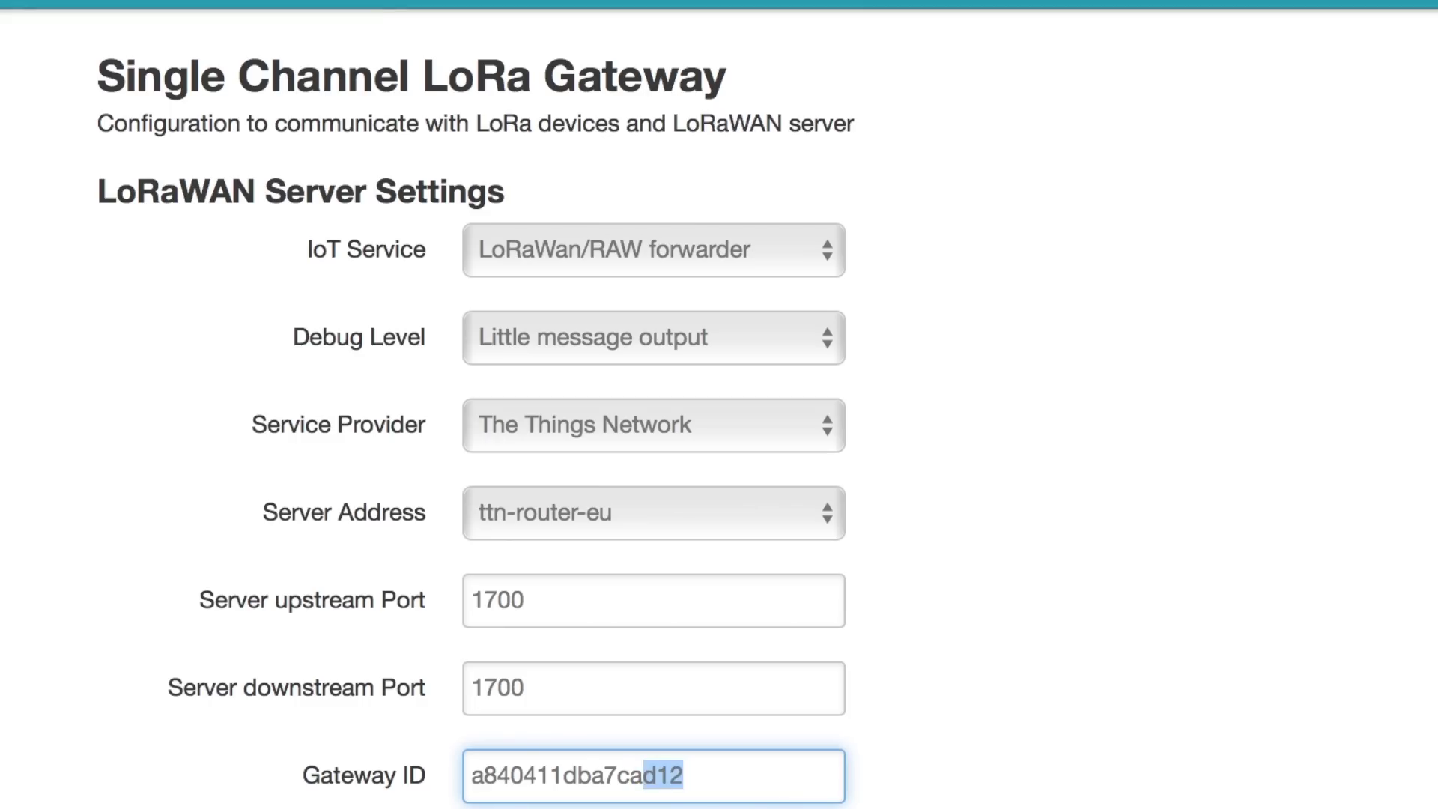
key(BackSpace)
key(super+z)
text(ba)
scroll(719, 404, down, 10)
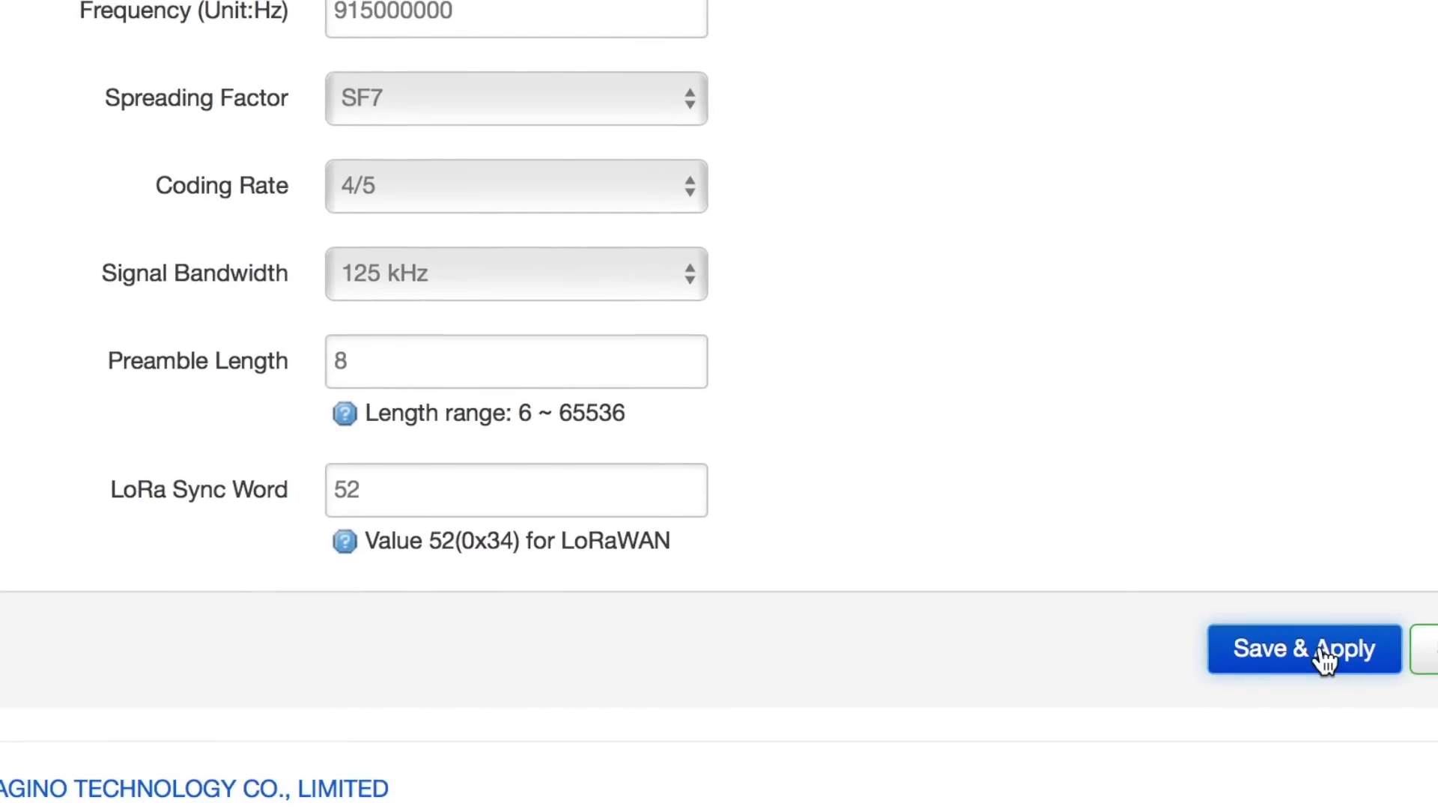
click(1319, 648)
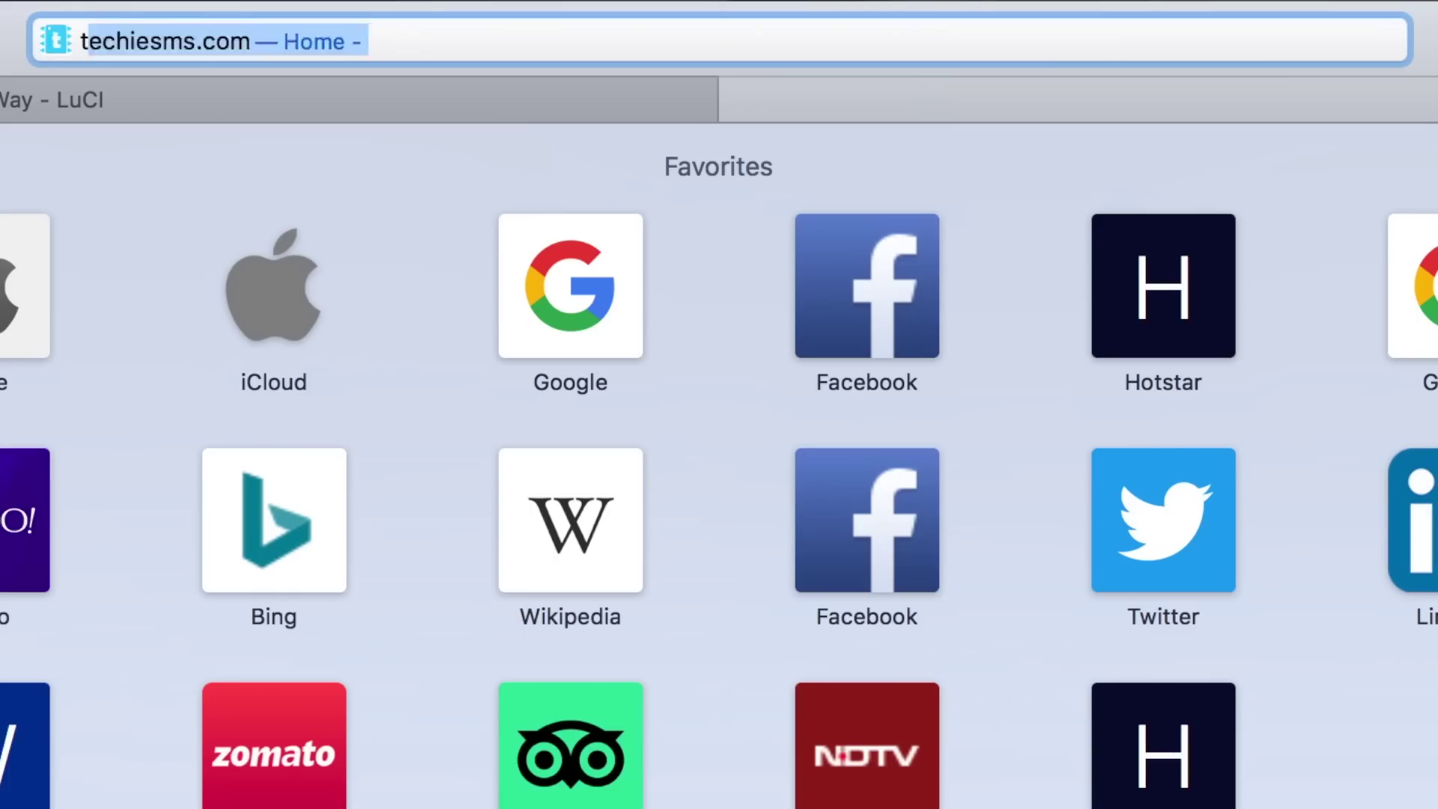
Load thethingsnetwork.org and go to the Console from the account menu
text(tht)
key(BackSpace)
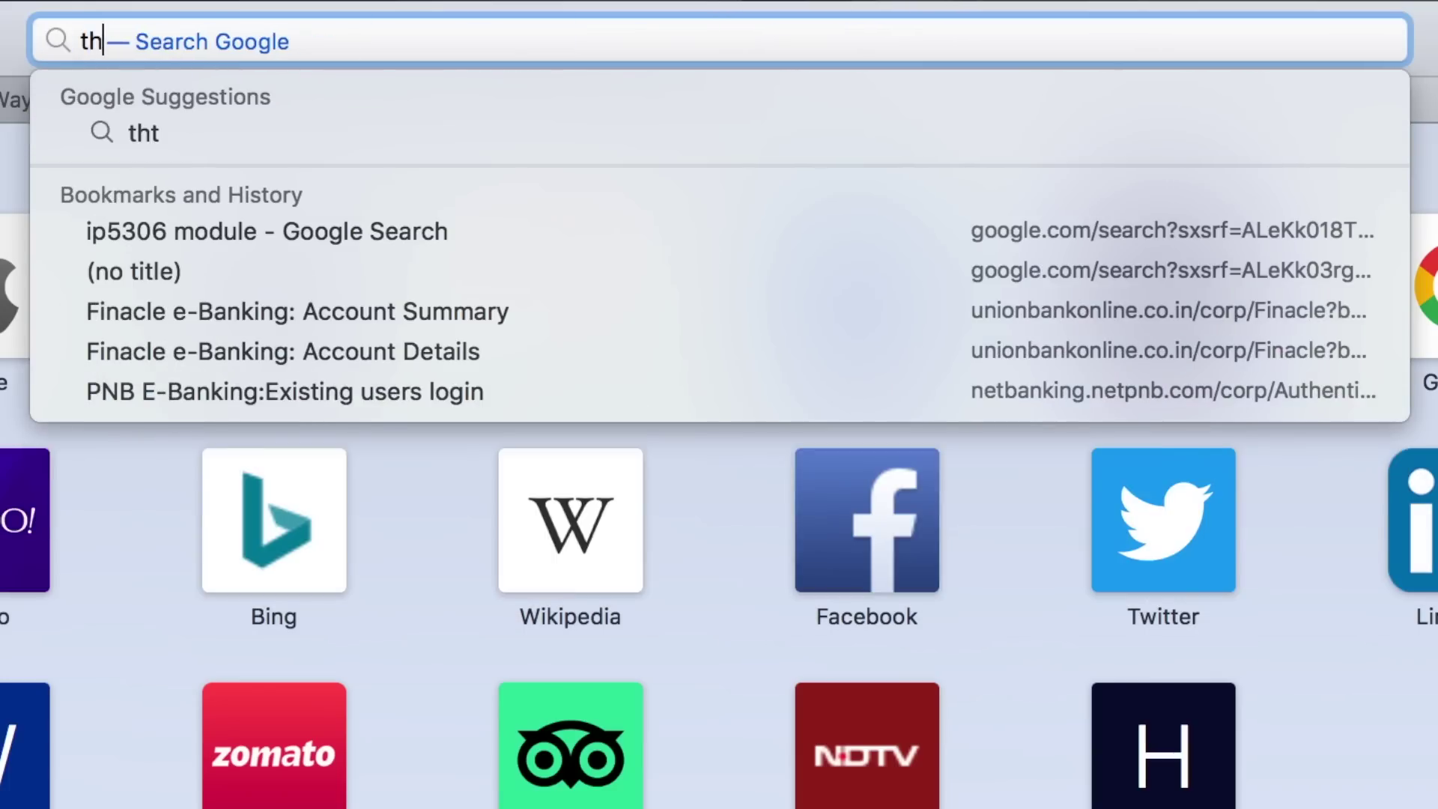
text(e)
key(Right)
key(Return)
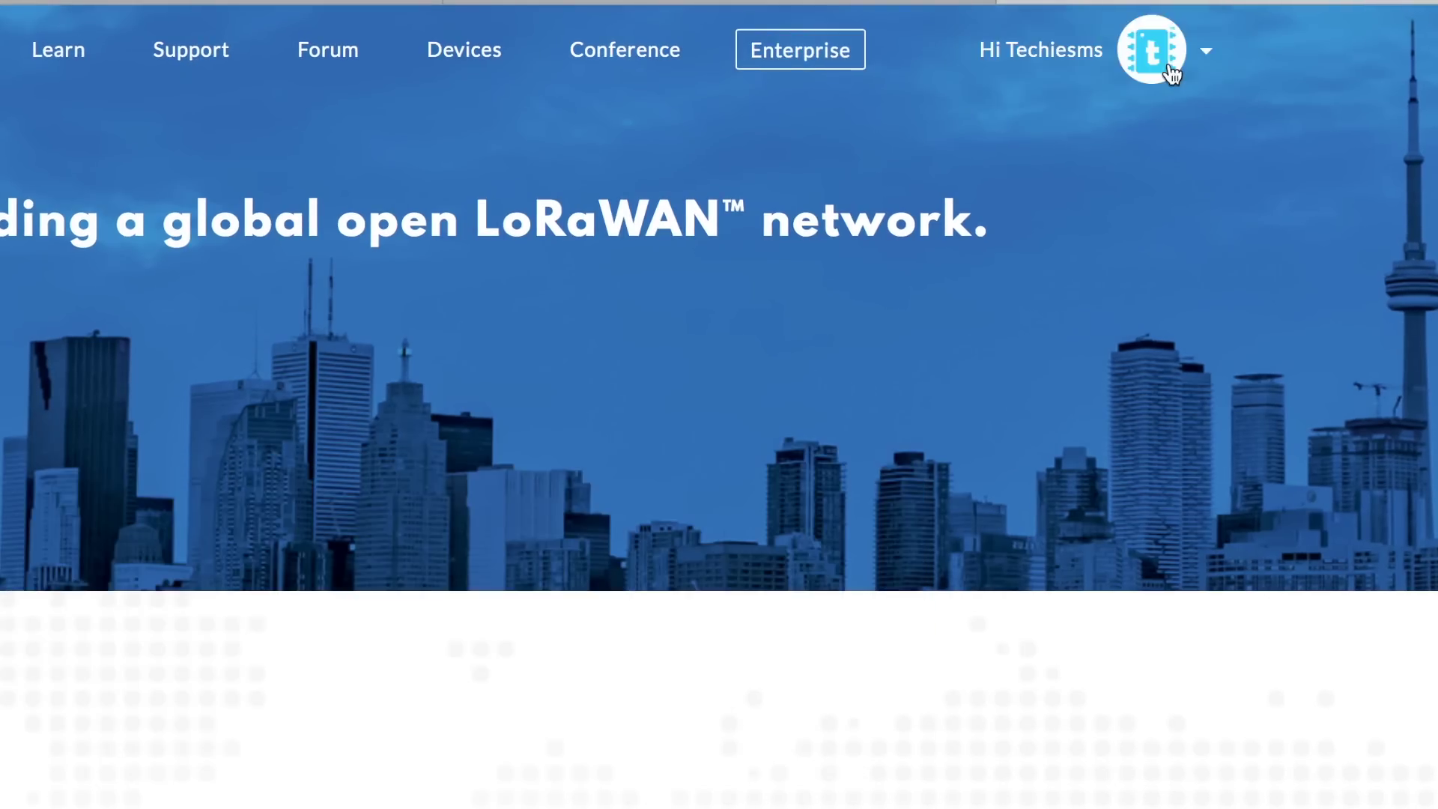
click(1153, 50)
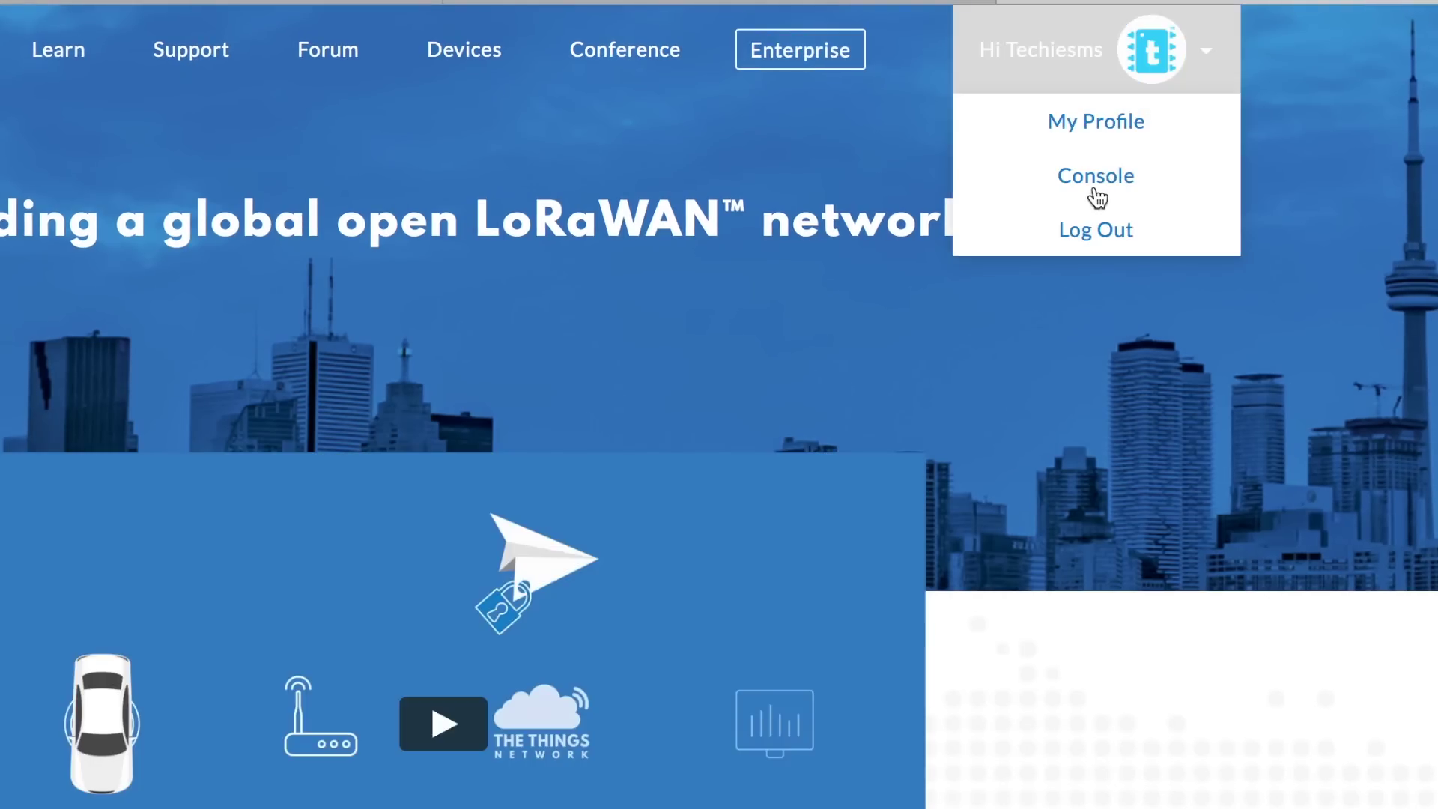
click(1188, 180)
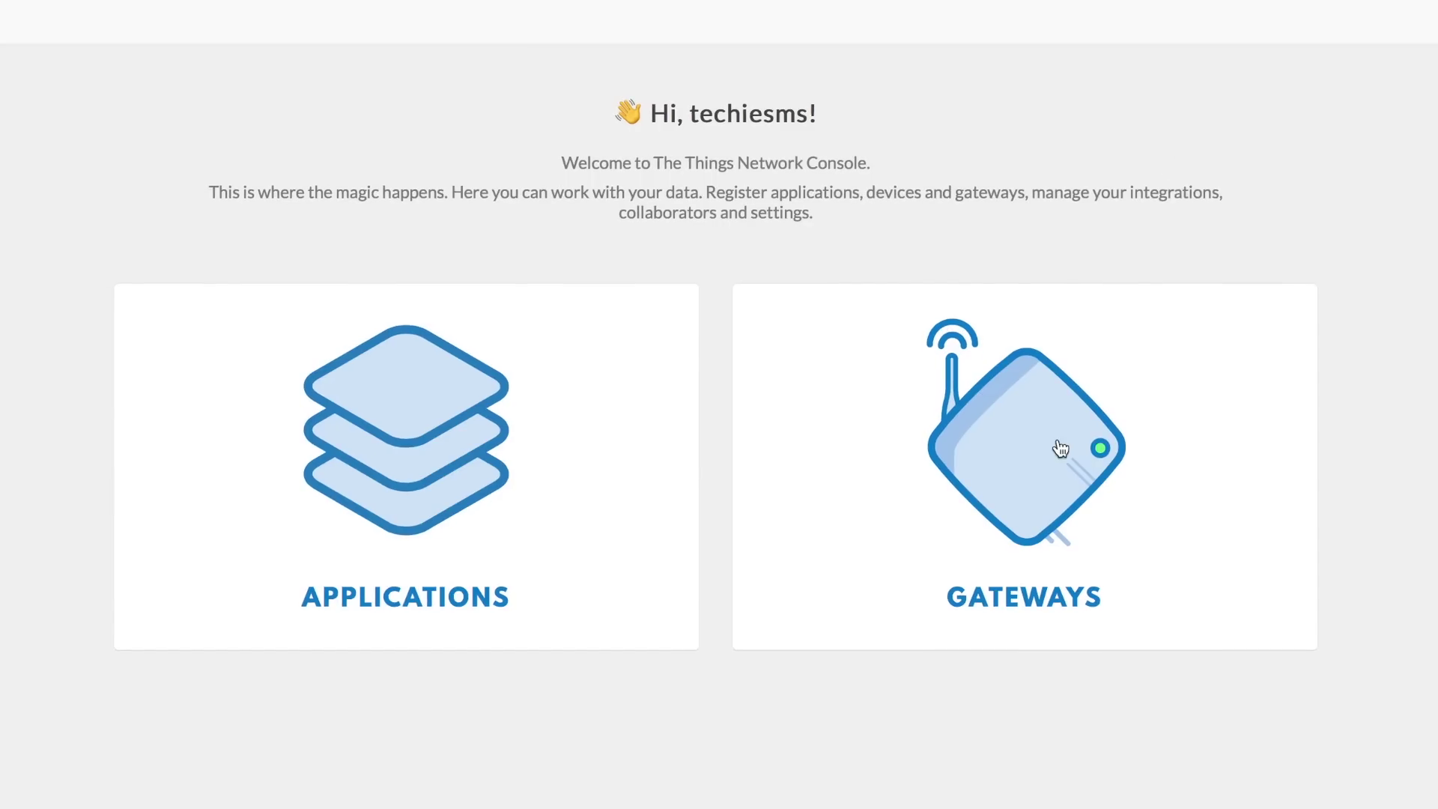
Start a new gateway registration and paste in the copied Gateway ID
click(1053, 533)
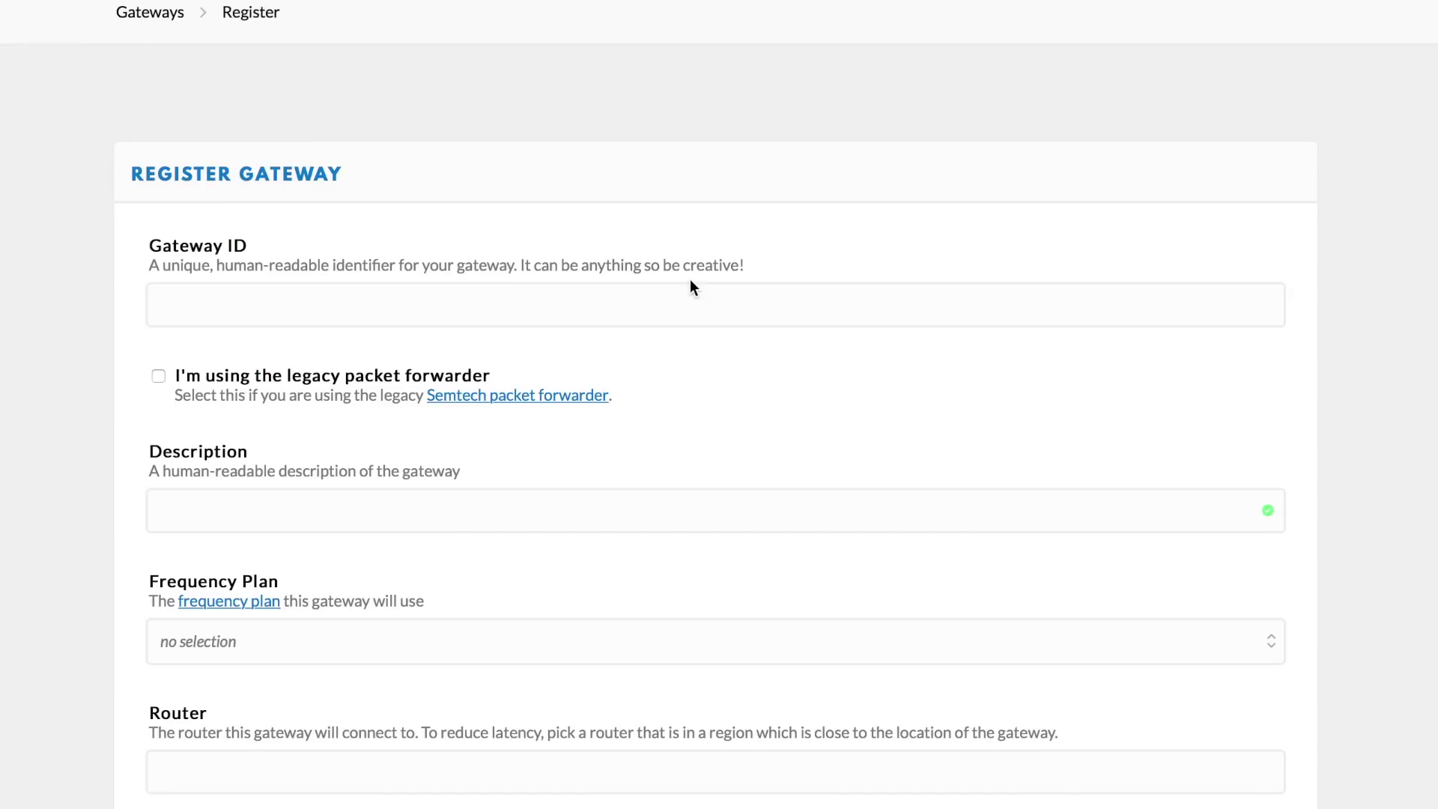
click(635, 309)
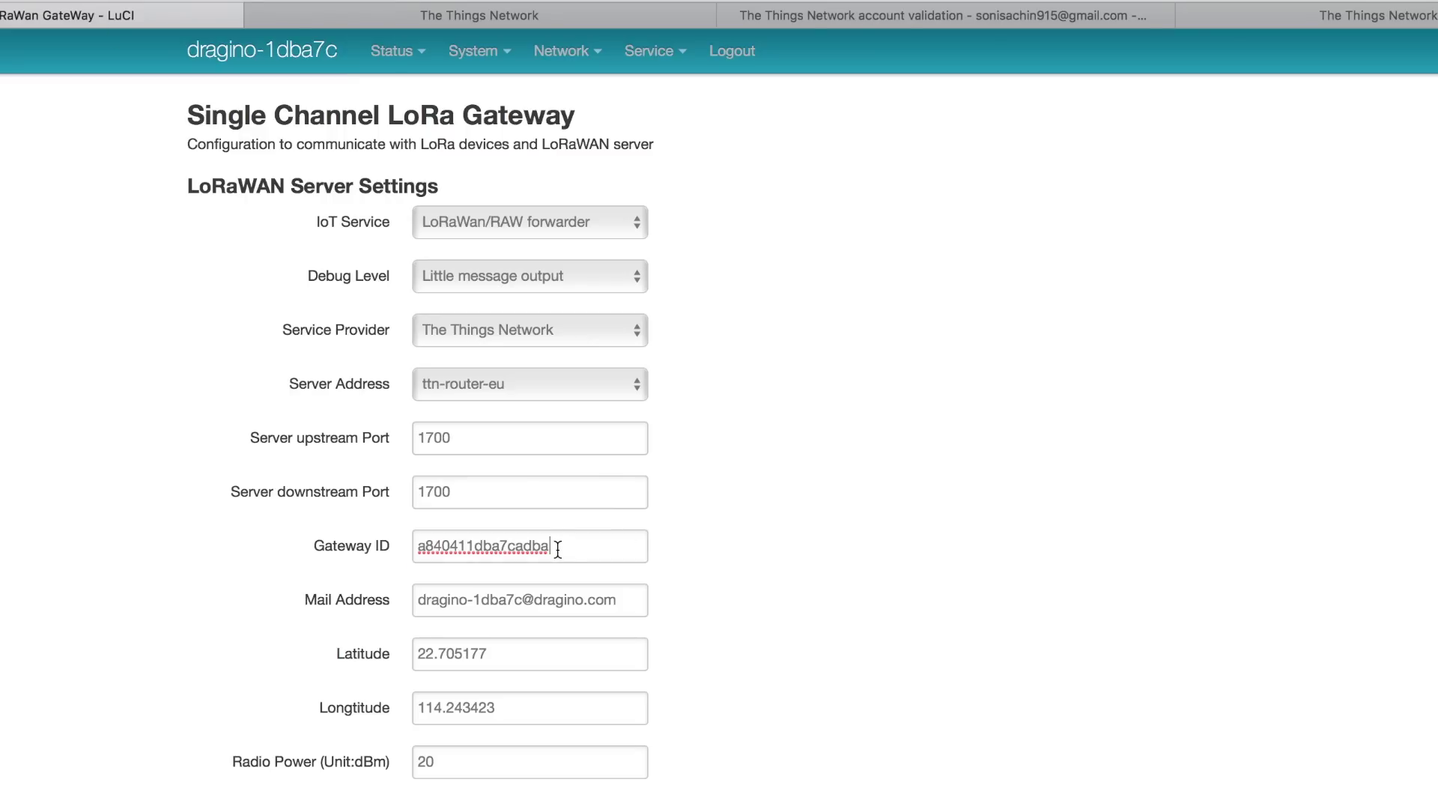
drag(558, 541, 398, 538)
key(super+c)
right_click(479, 539)
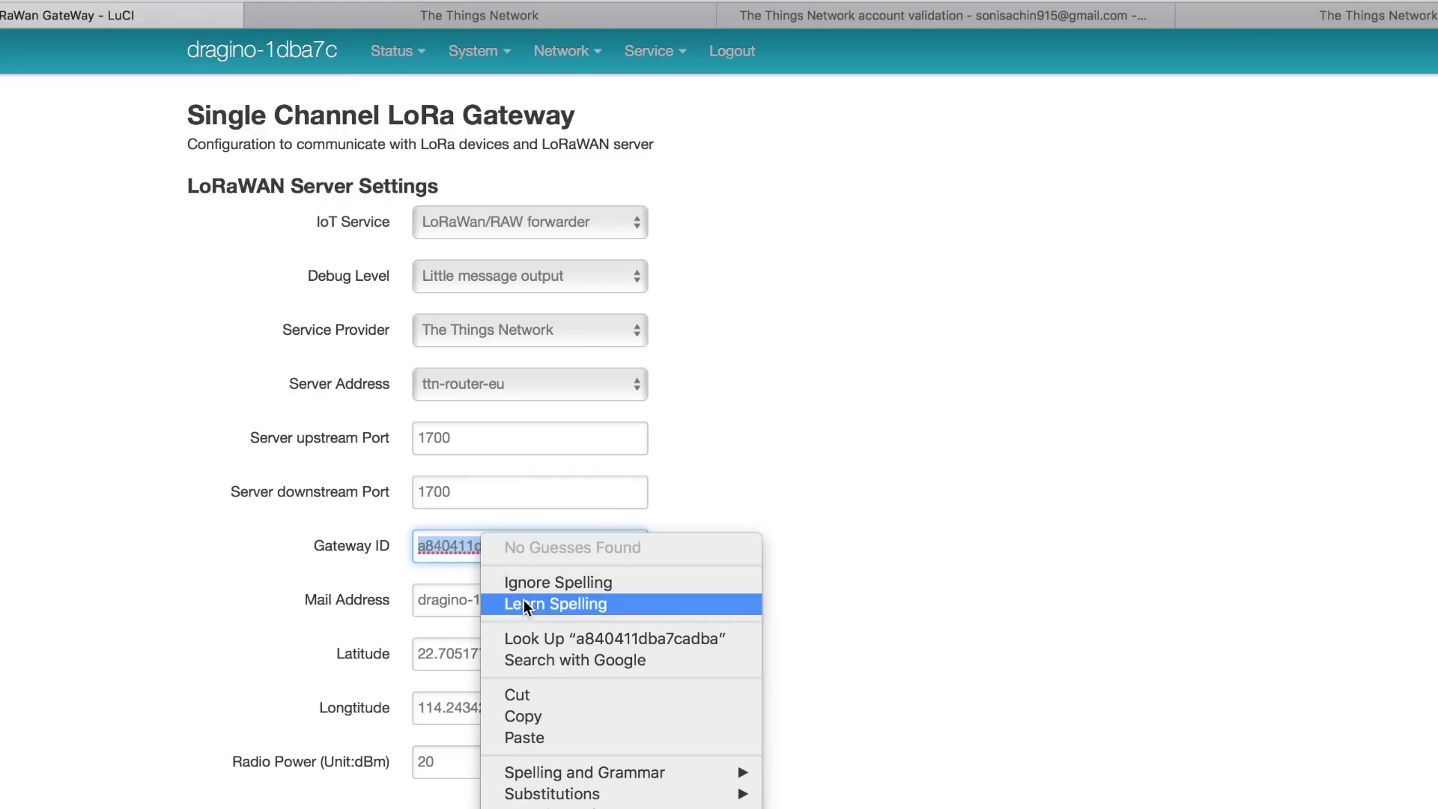
click(633, 717)
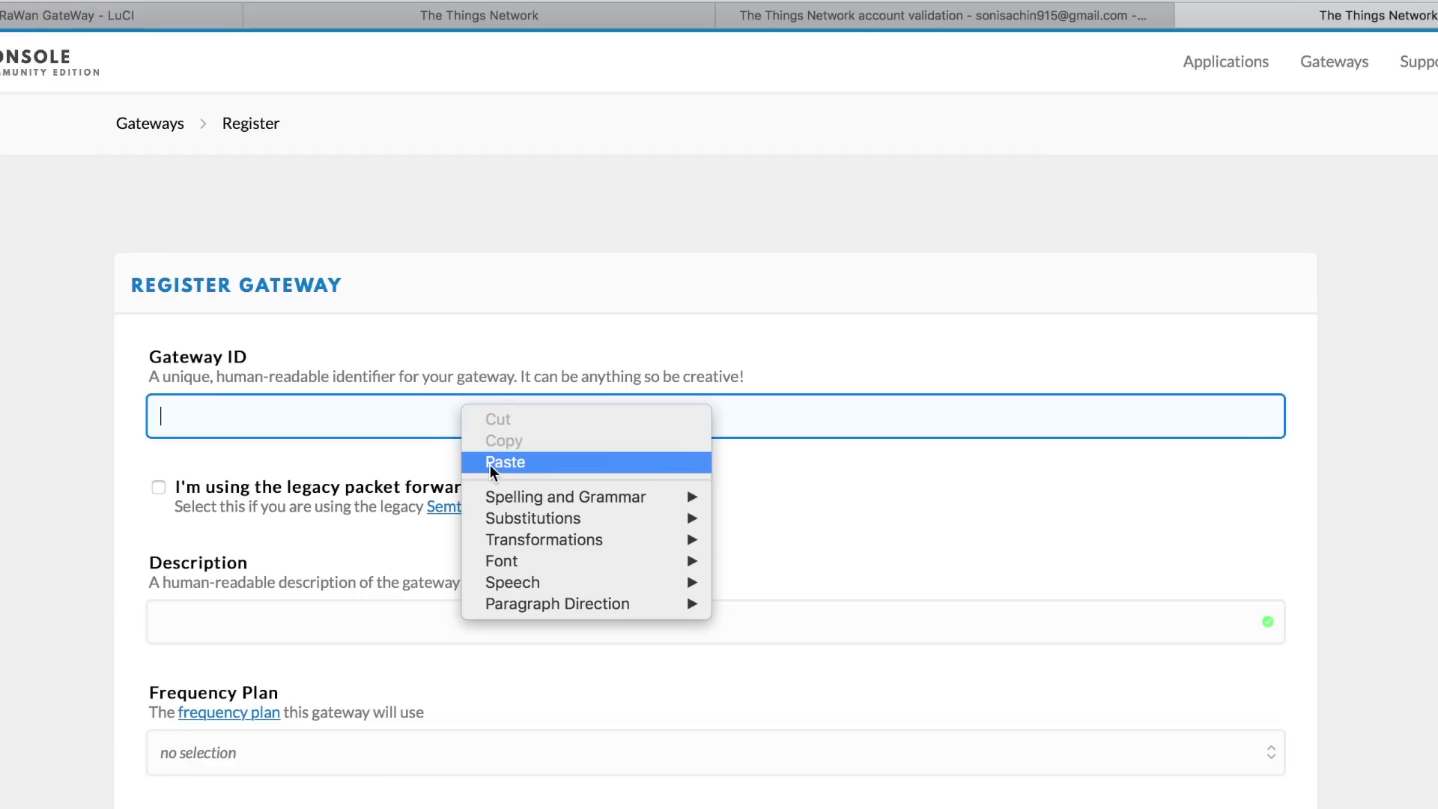
click(490, 462)
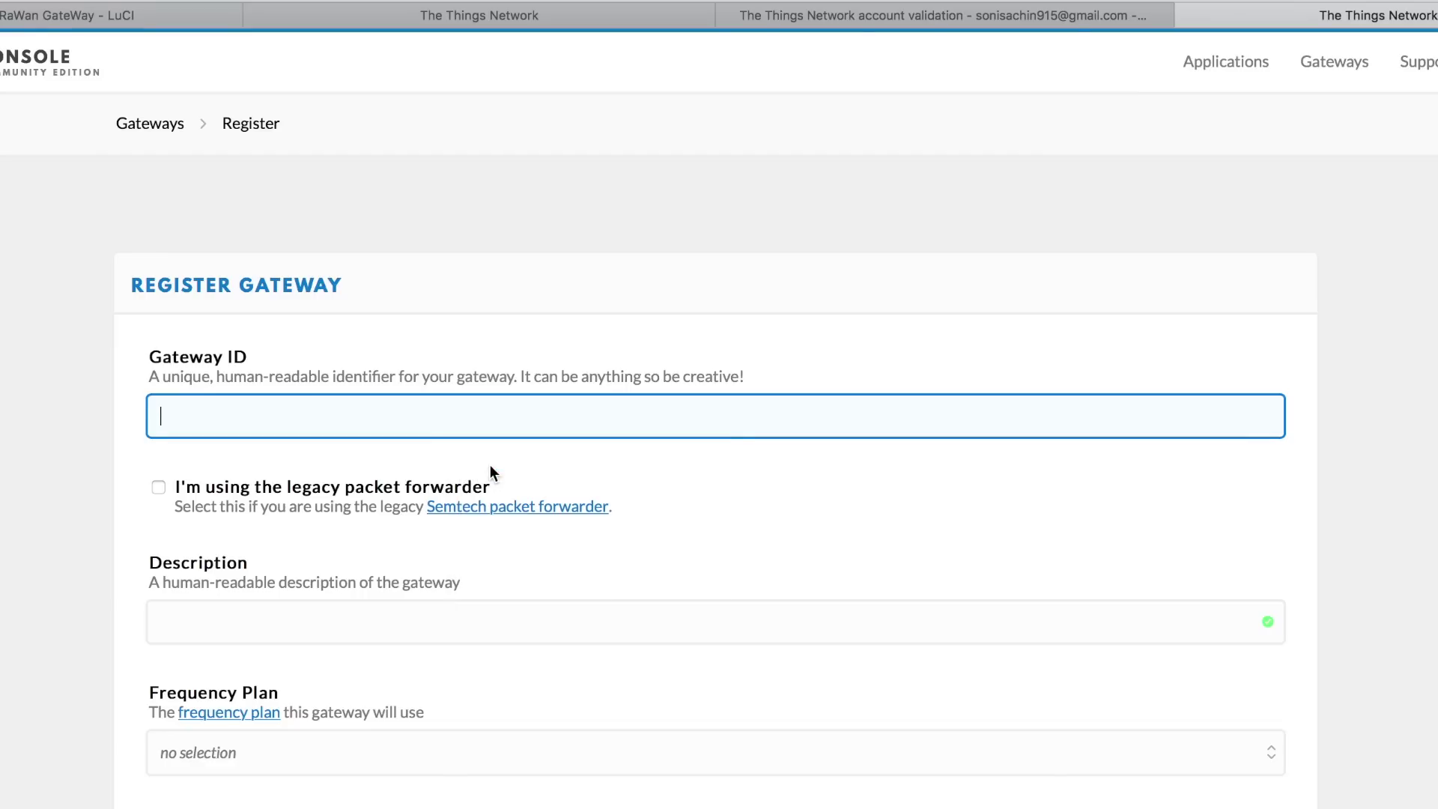
Mark it as a legacy packet forwarder with description 'techiesms LoRa Gateway'
click(156, 488)
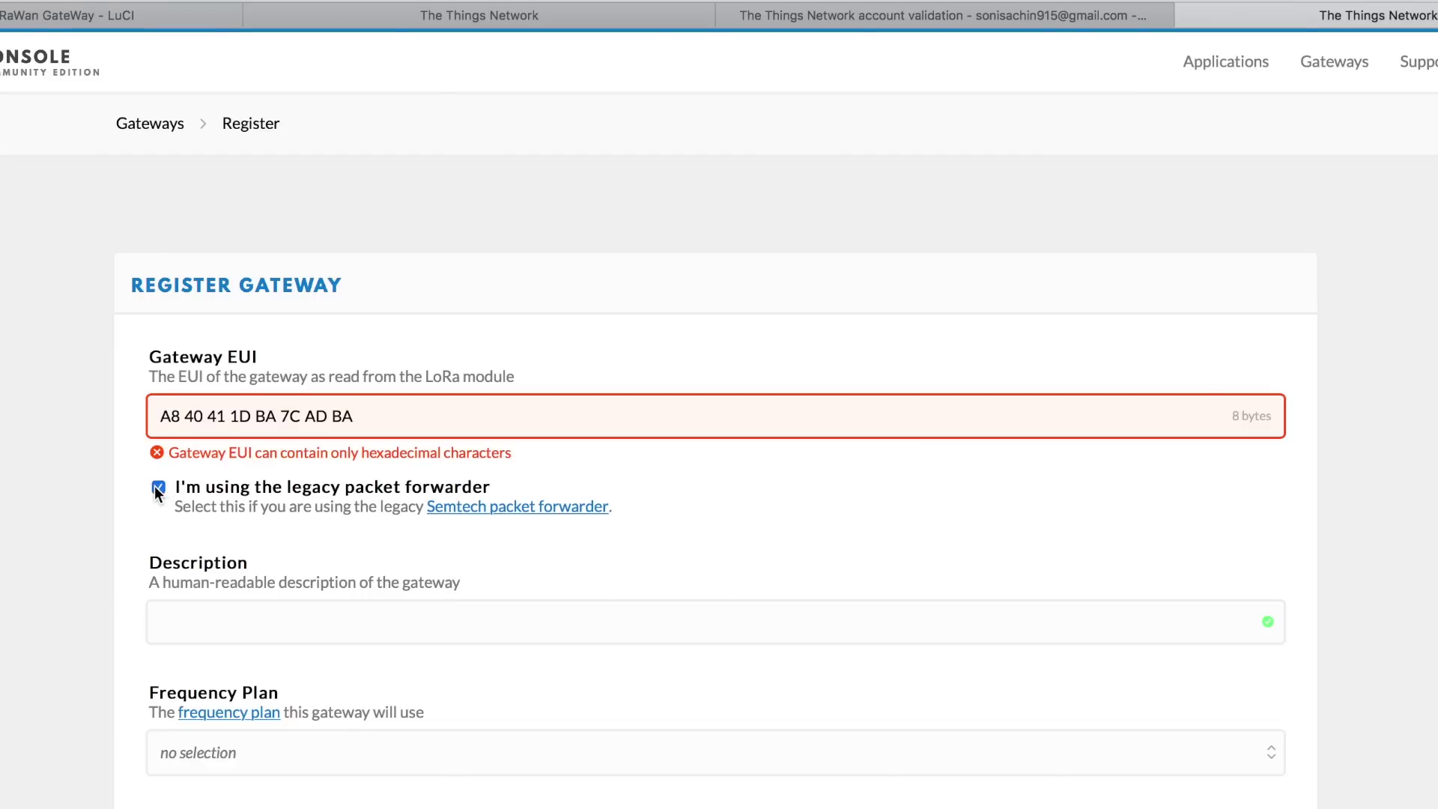
scroll(154, 485, down, 3)
click(252, 483)
text(techie)
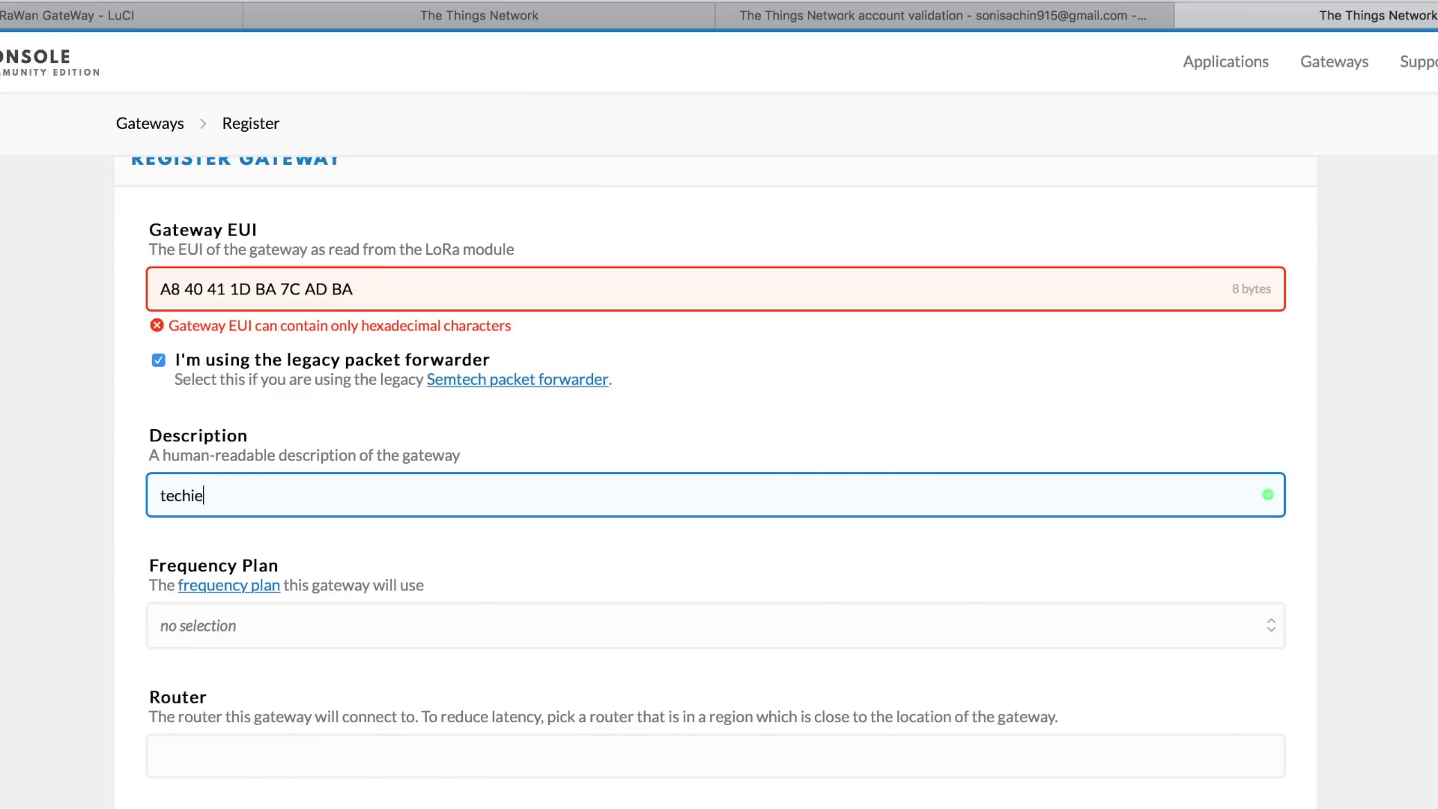
text(sms LoRa Gateway)
Choose India 865-867MHz, router ttn-router-eu and indoor antenna, then register the gateway
scroll(227, 528, down, 3)
click(232, 523)
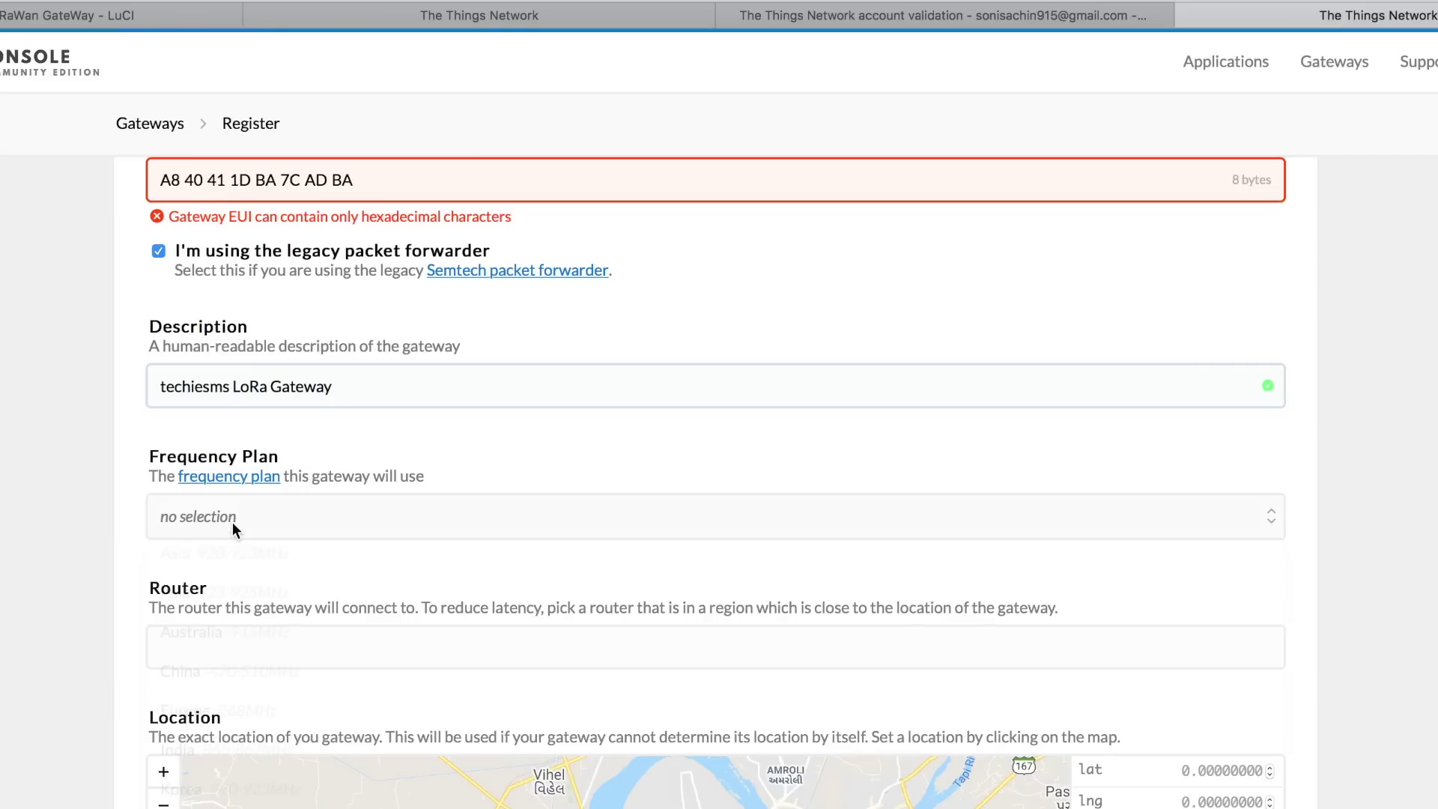
click(269, 771)
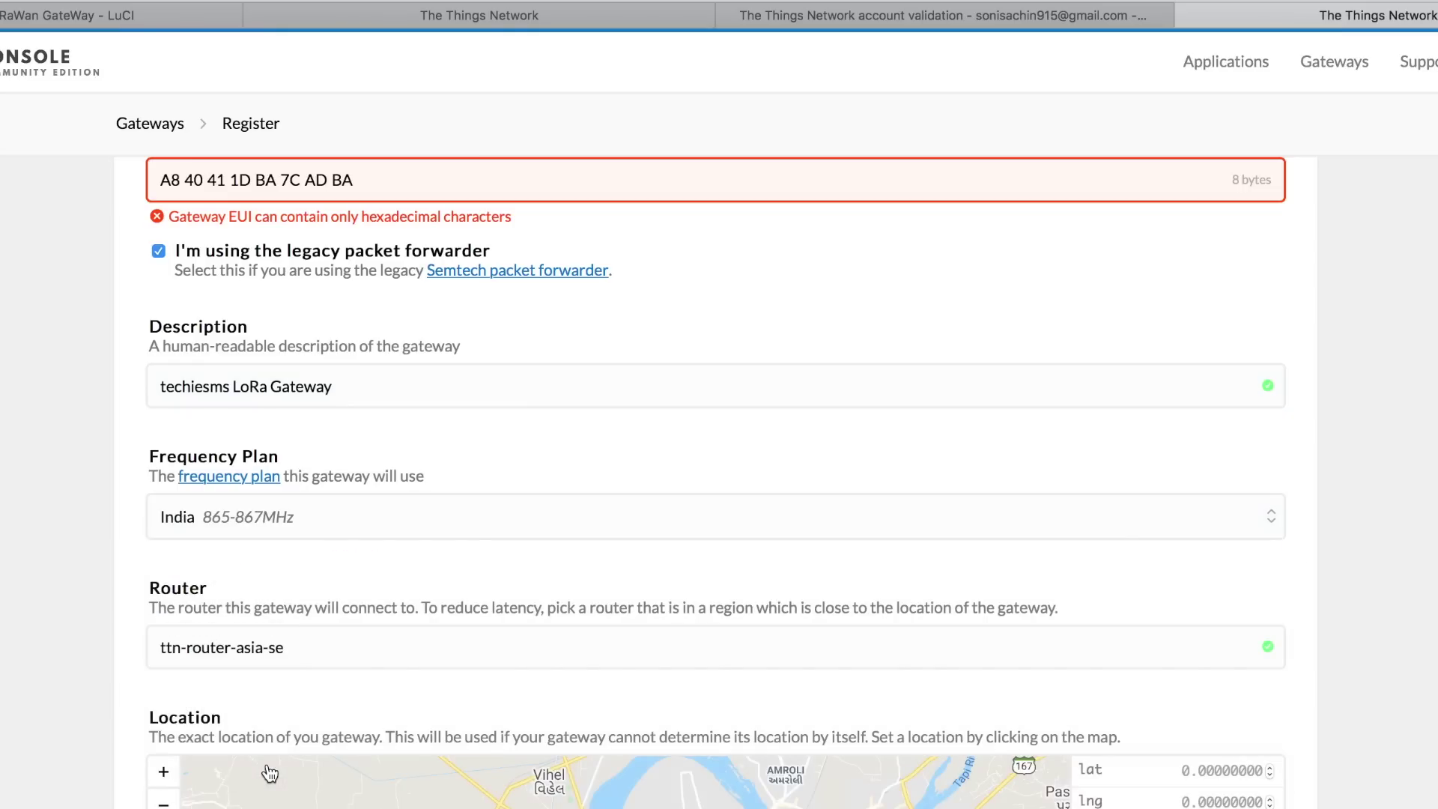
click(307, 649)
click(320, 749)
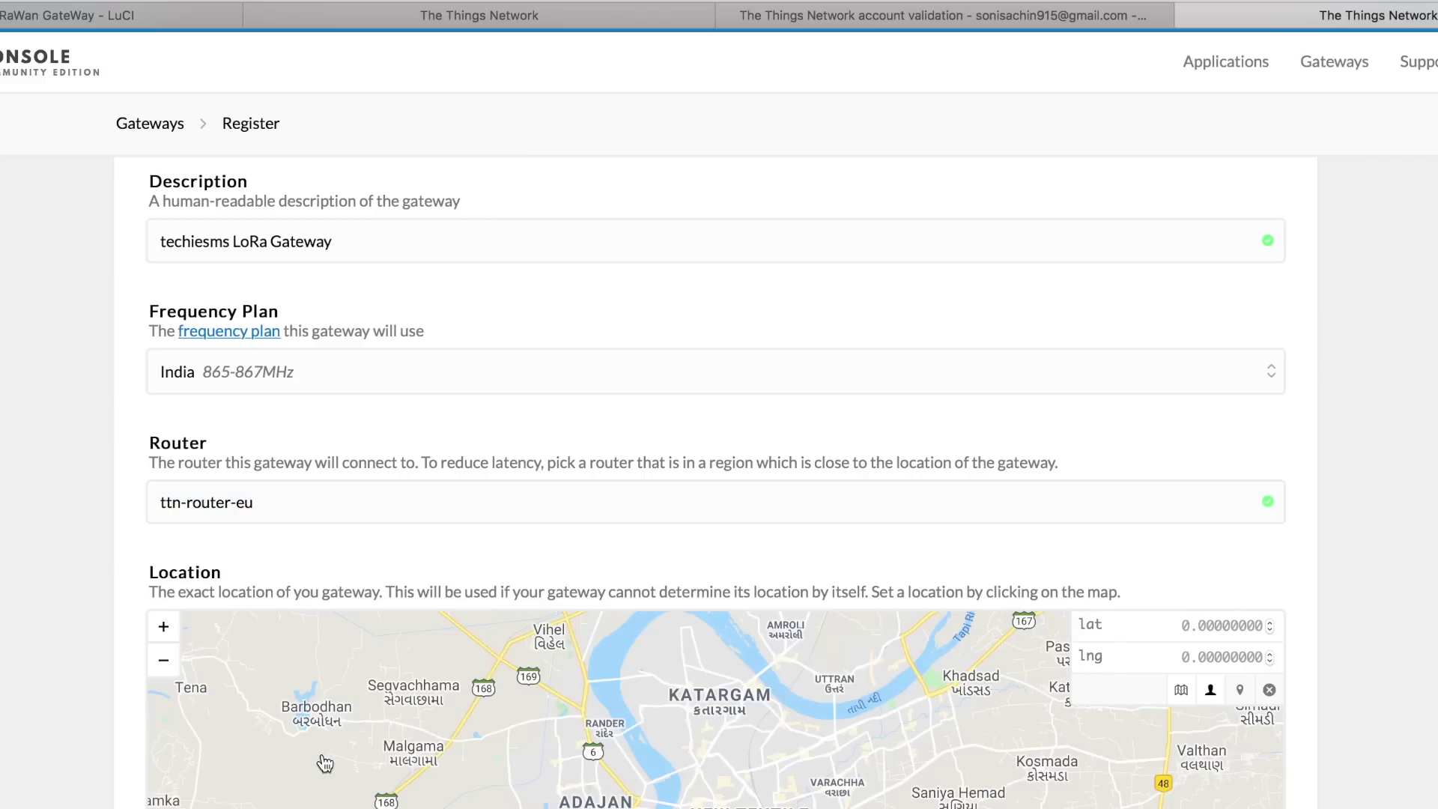
scroll(197, 747, down, 5)
click(197, 746)
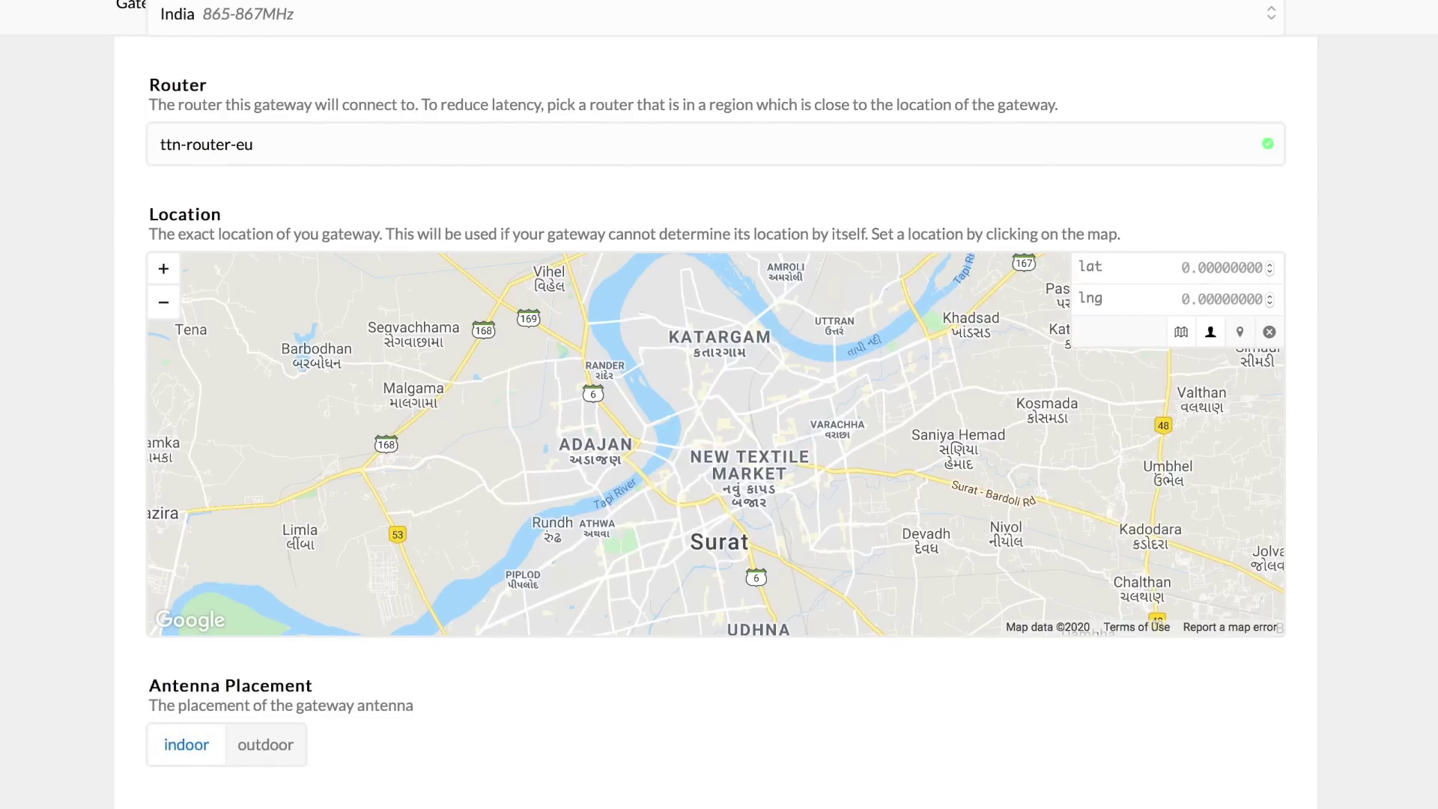
scroll(1069, 722, down, 3)
click(1068, 722)
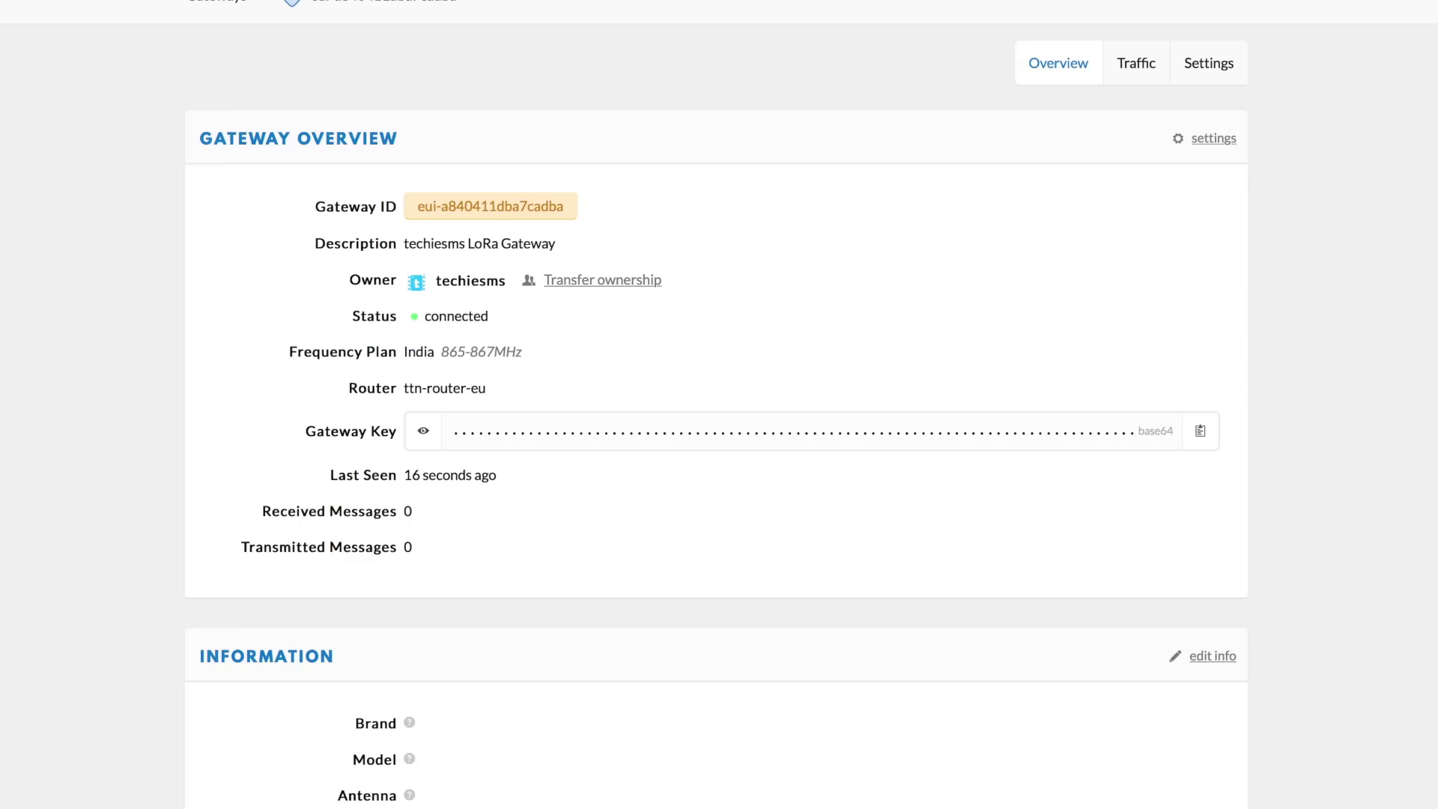
Go to the Applications list from the TTN Console header
click(1075, 37)
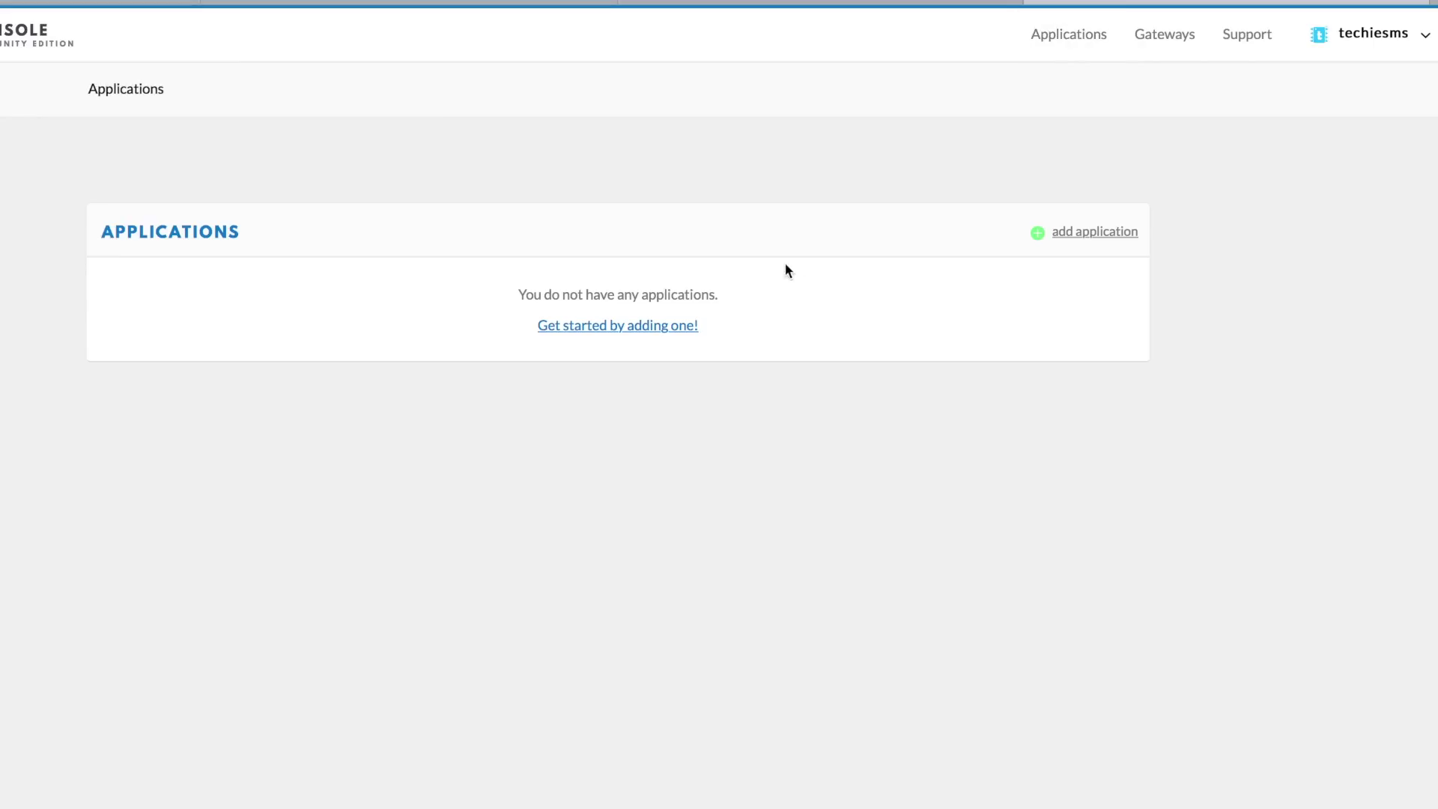
Fill in a new application described 'testing my lora gateway' and submit it
click(645, 324)
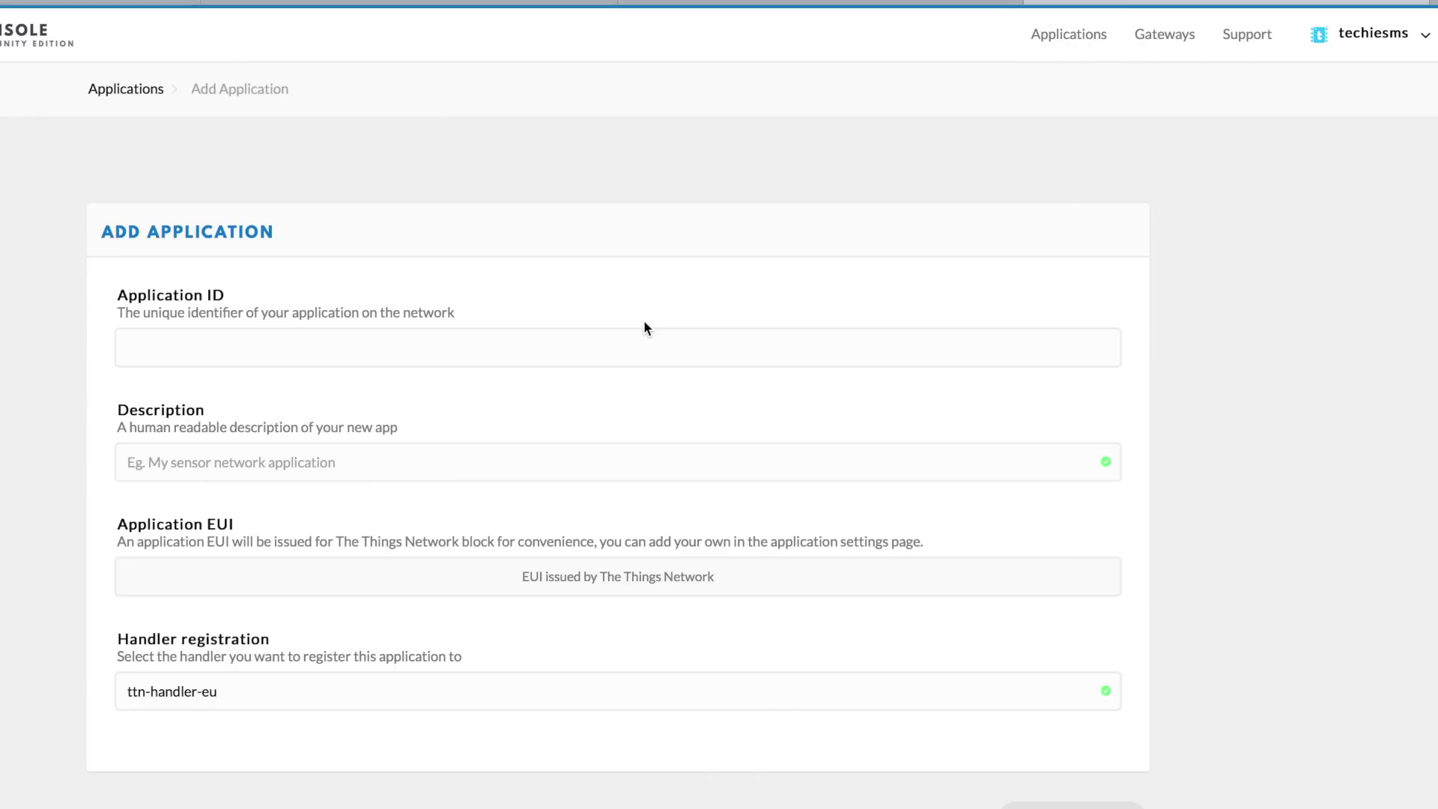
click(472, 344)
text(lo)
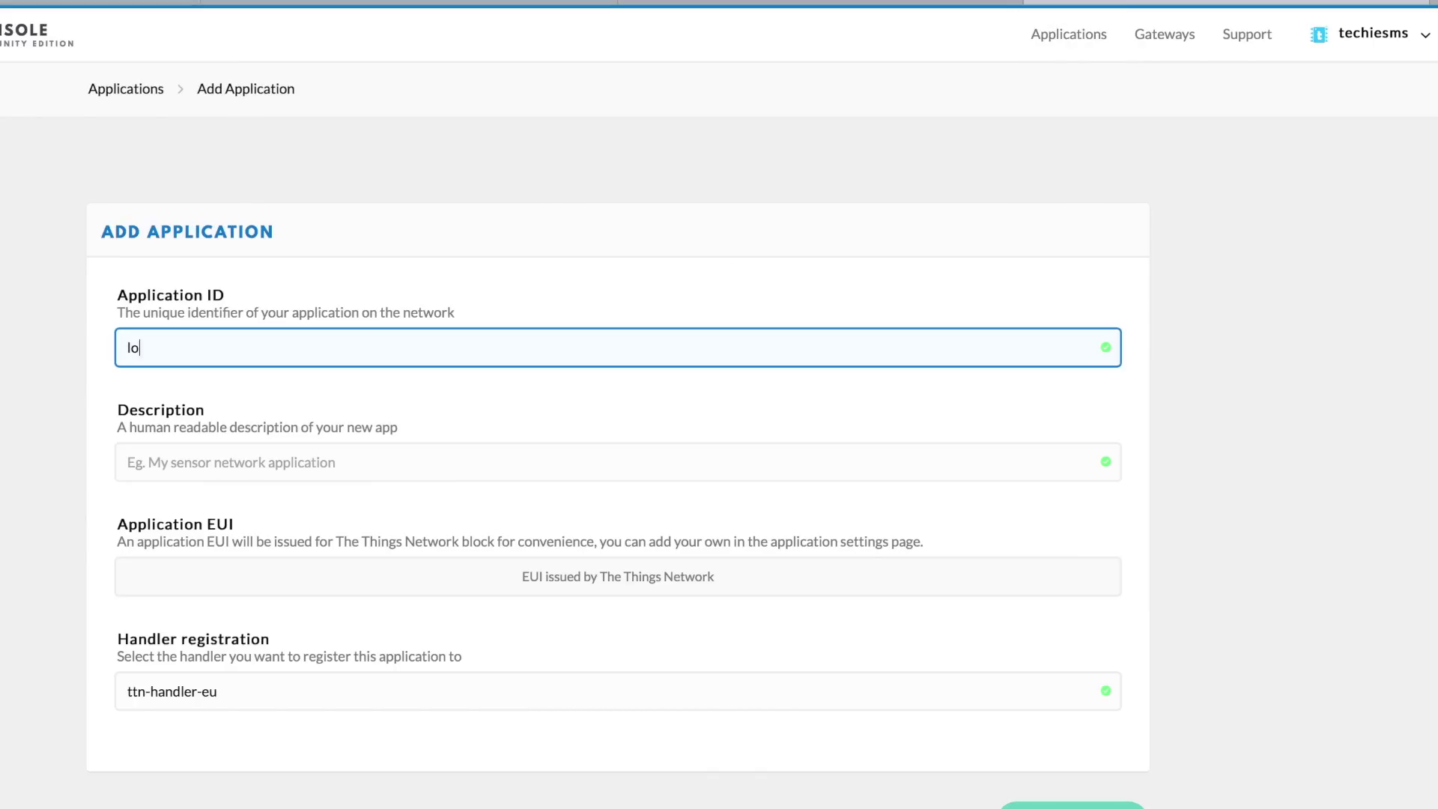
click(298, 454)
text(testing my lor G)
key(BackSpace)
key(BackSpace)
text(a gateway)
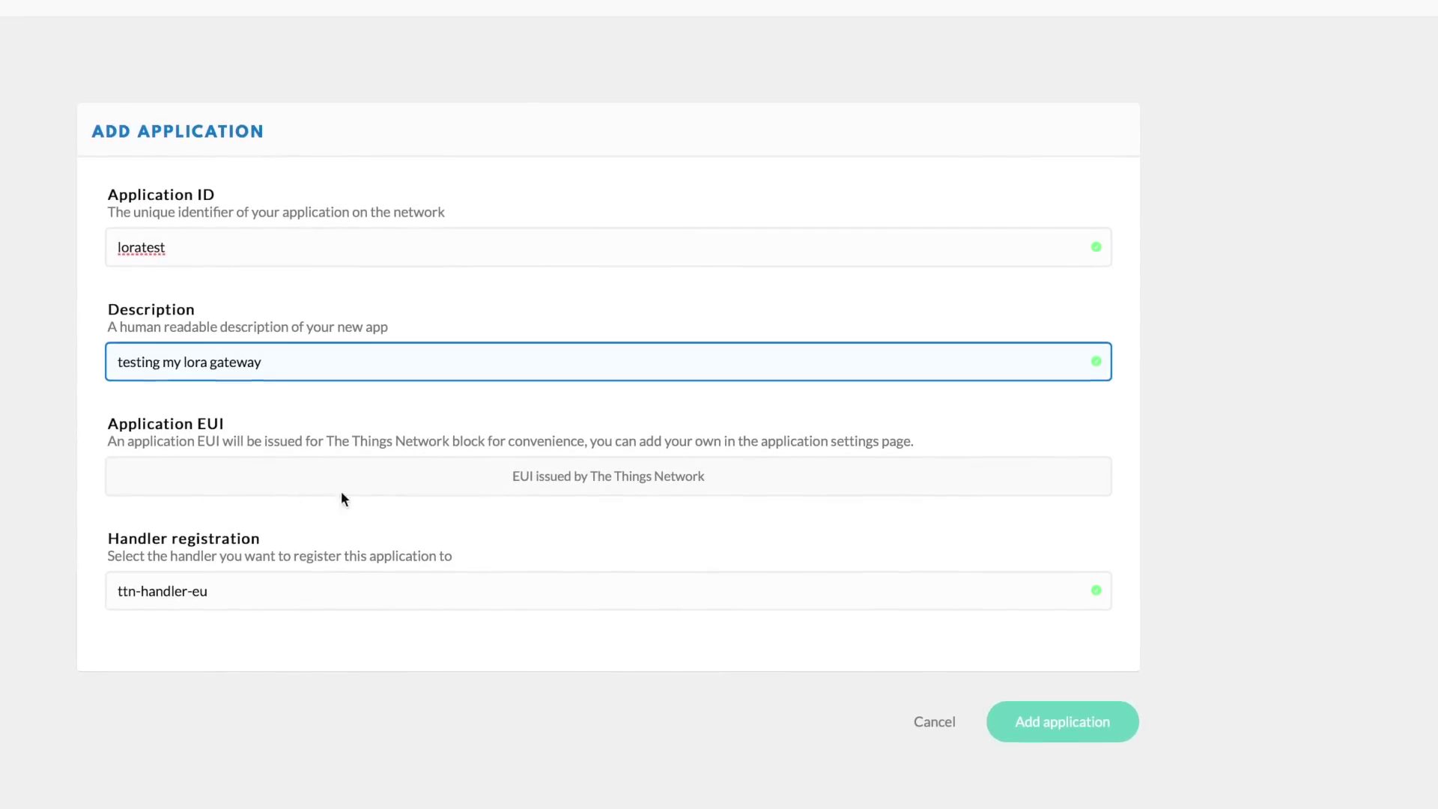
click(1018, 721)
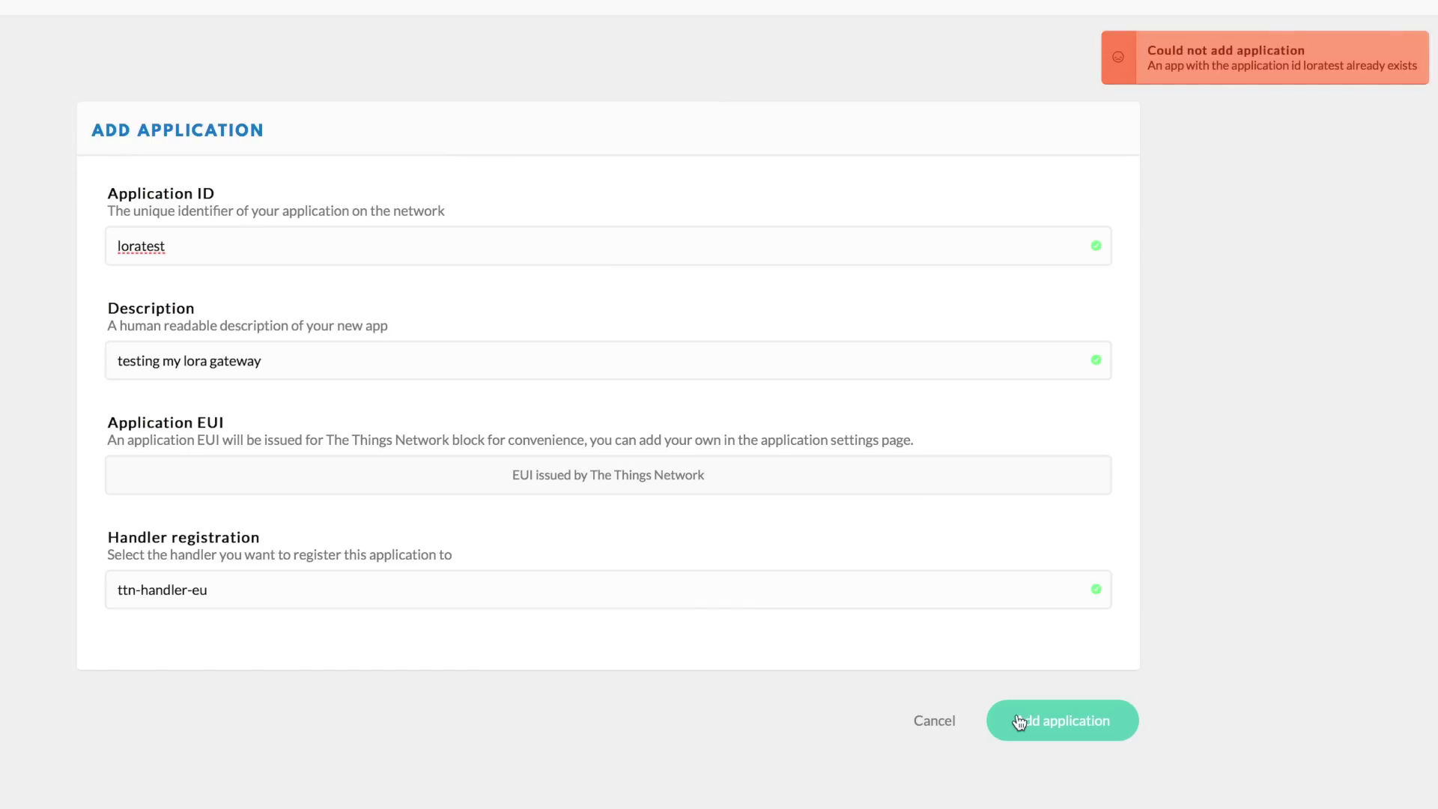
Replace the already-taken Application ID with techiesmsloratest and submit again
double_click(141, 246)
text(techiesmslor)
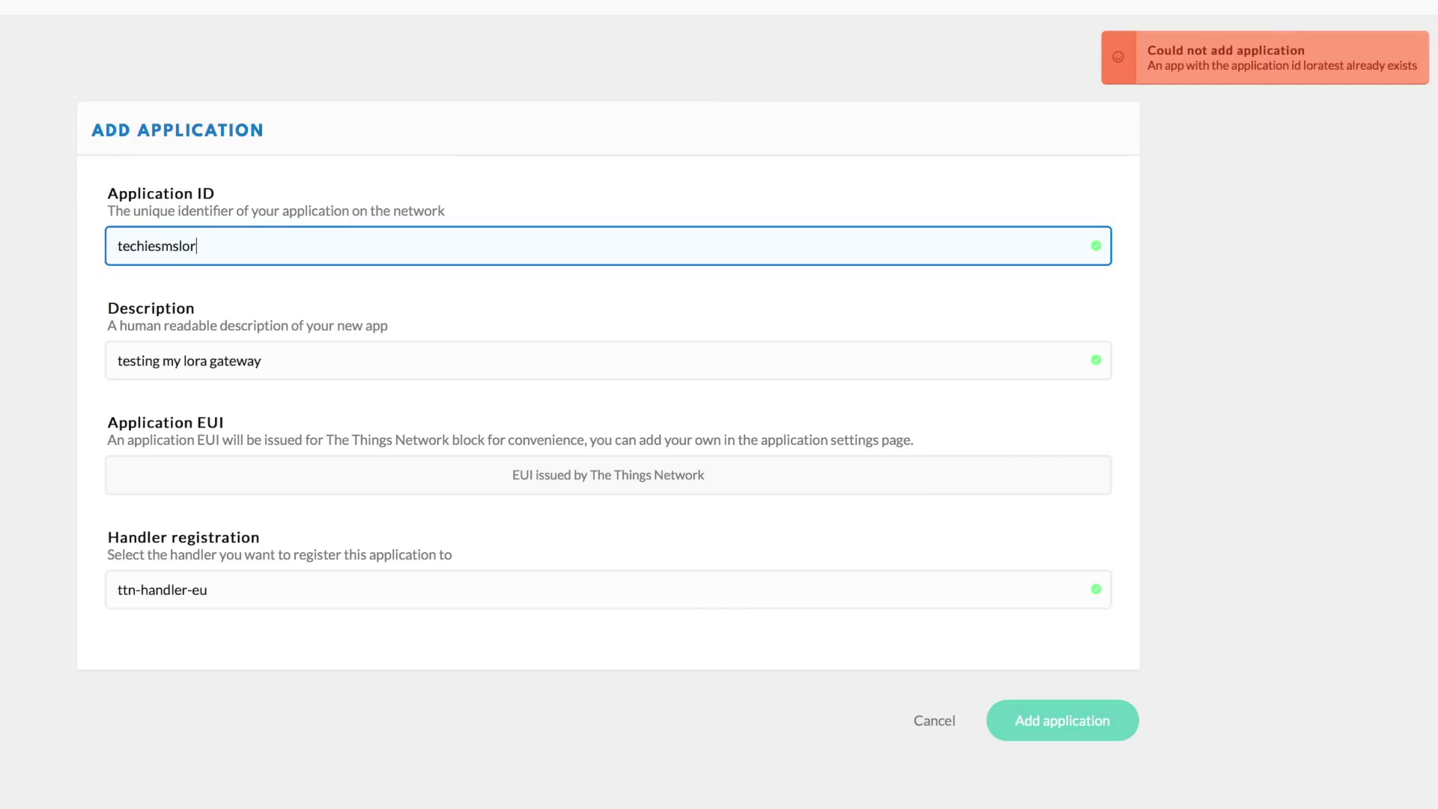
click(1112, 715)
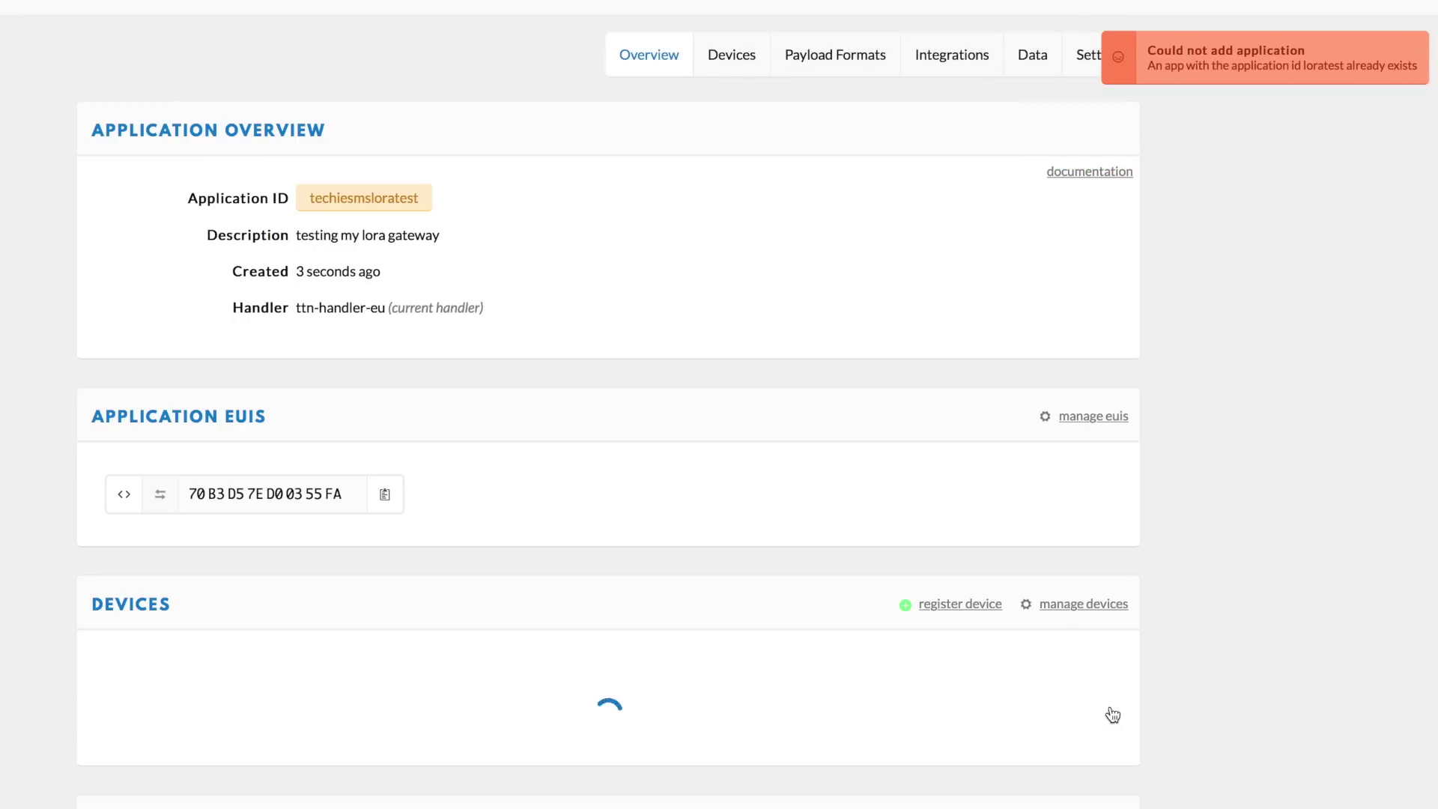
Register device loradevice1, removing the stray space from the typed Device ID
click(936, 605)
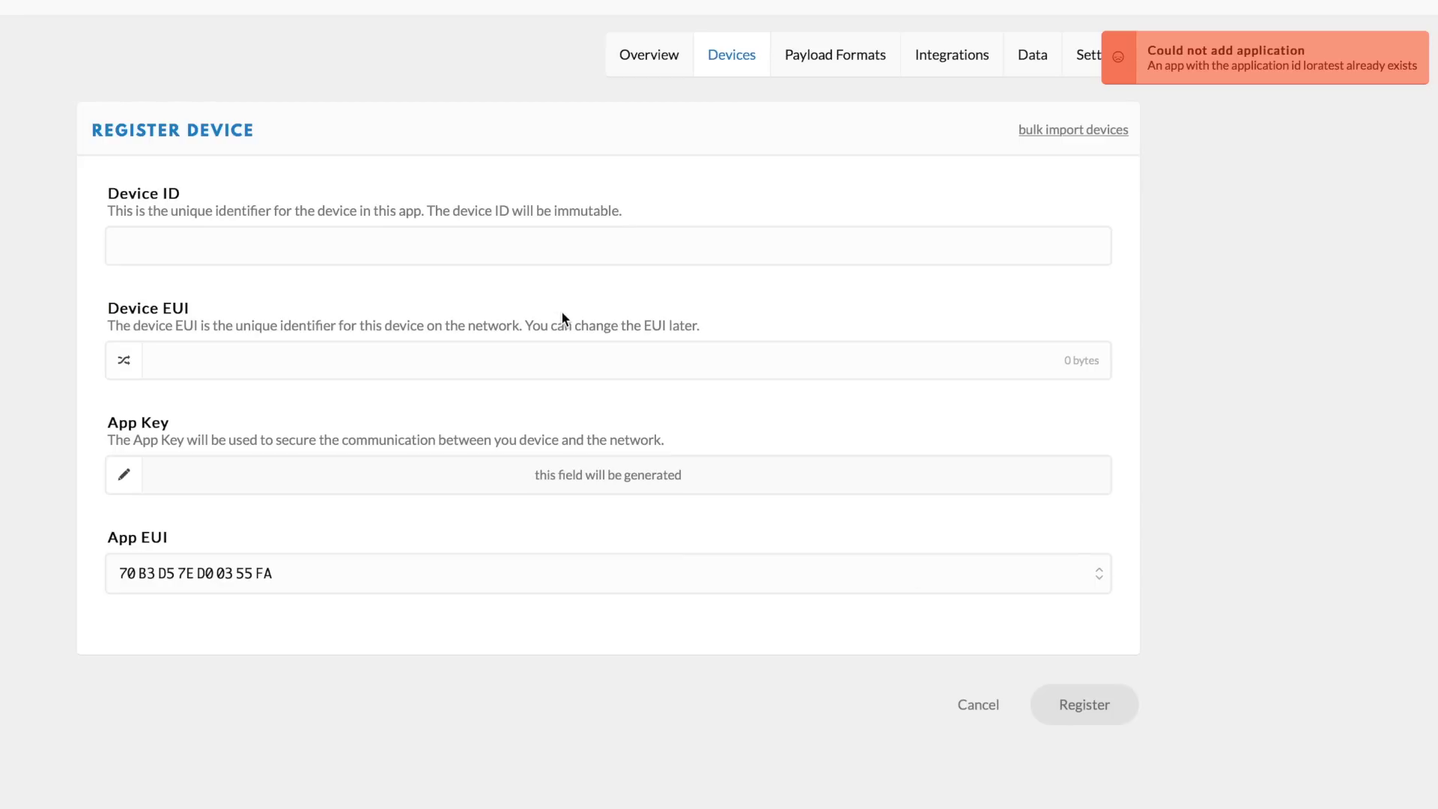
click(542, 253)
text(lora device1)
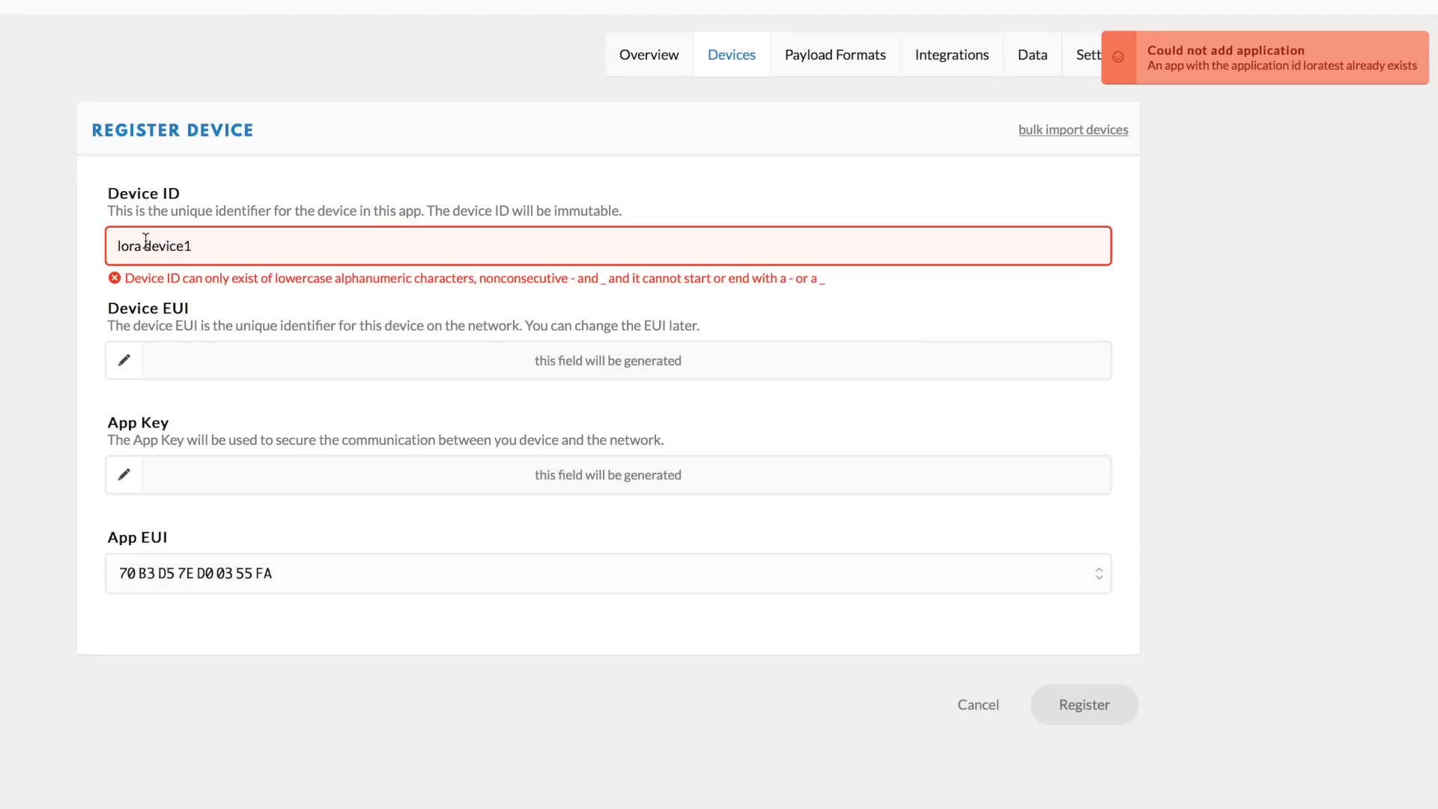
click(146, 246)
key(BackSpace)
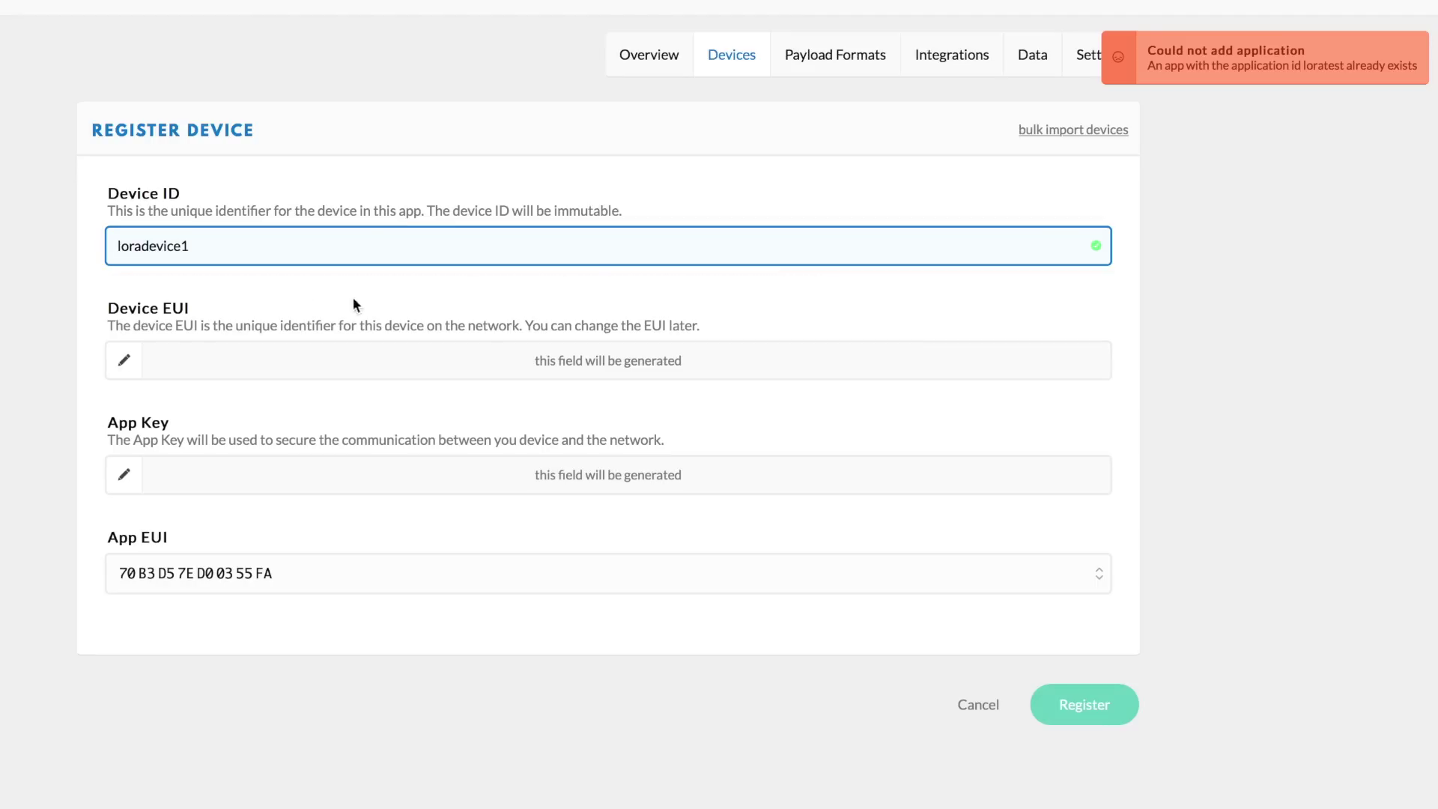
click(1070, 709)
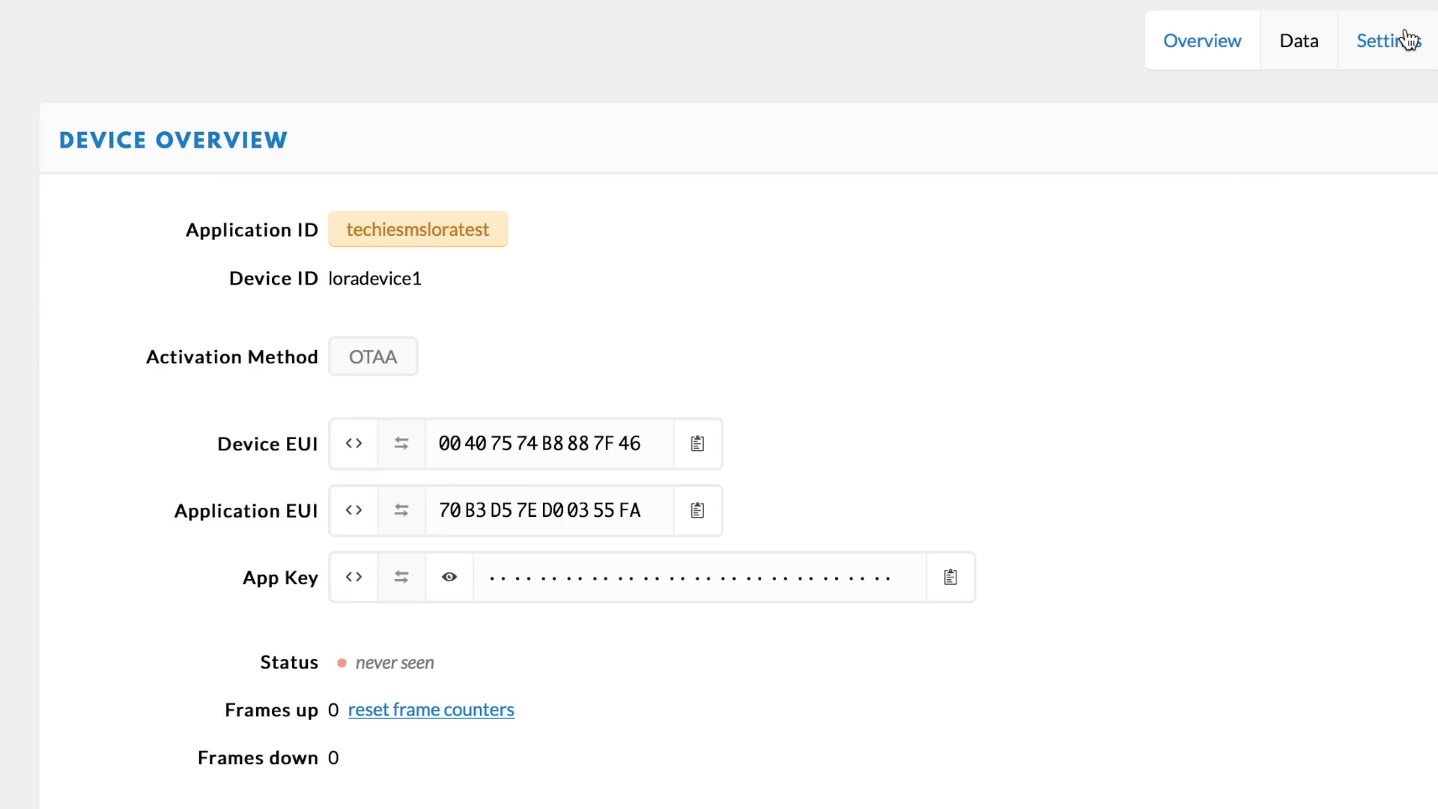
Open loradevice1's Settings tab to view its EUIs and OTAA activation
click(1406, 40)
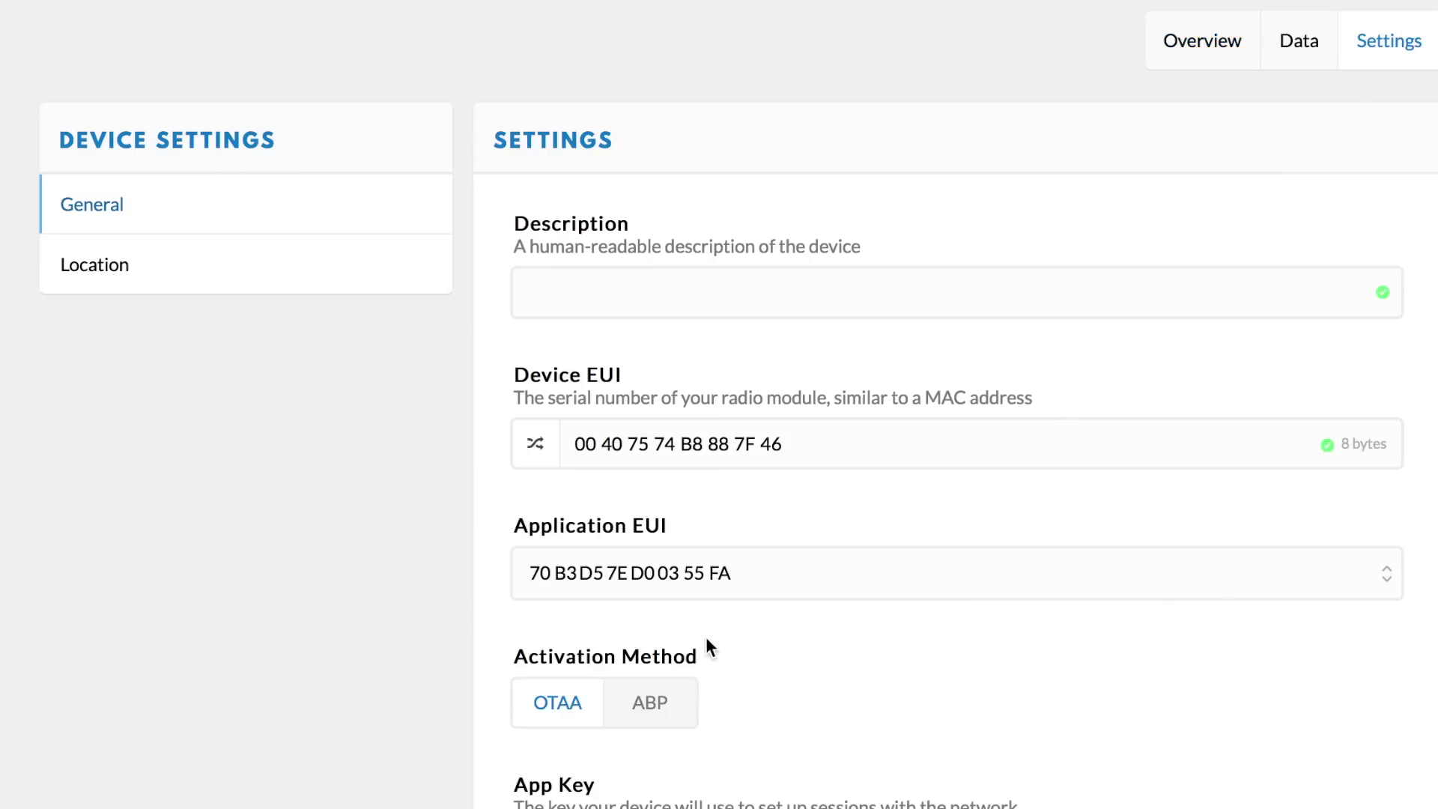
Save loradevice1 with ABP activation, then download arduino-lmic from GitHub as a ZIP
click(678, 699)
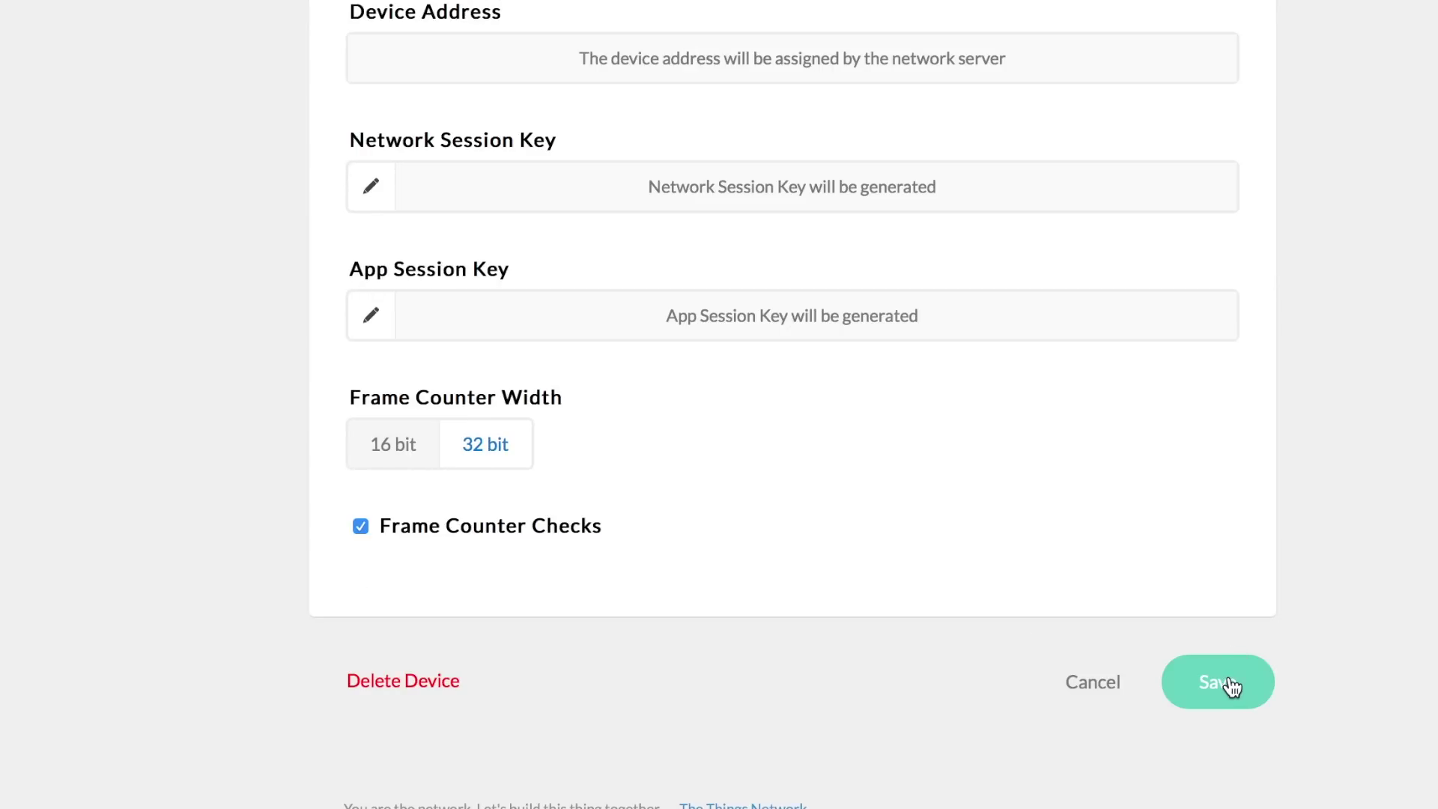
click(1220, 682)
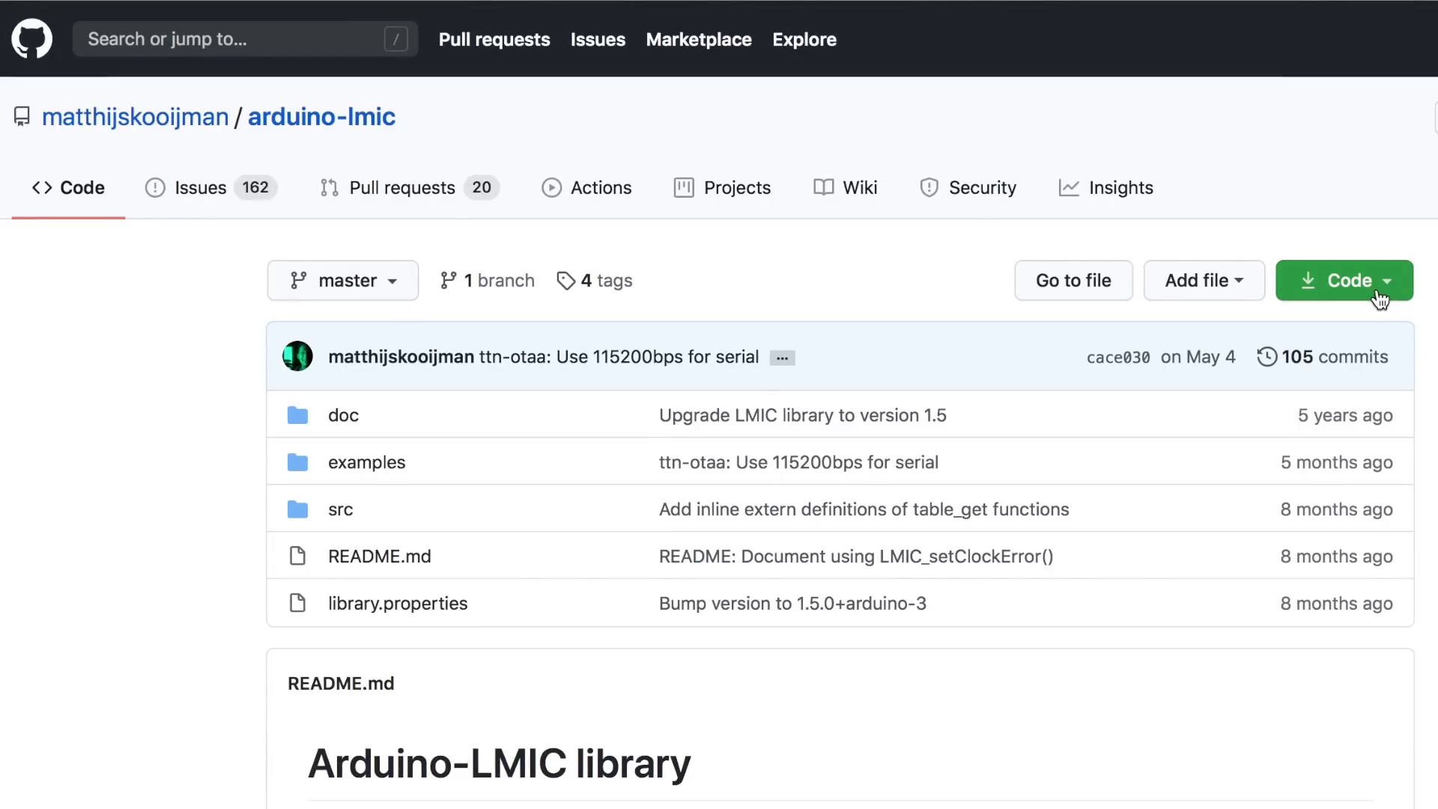
click(1380, 299)
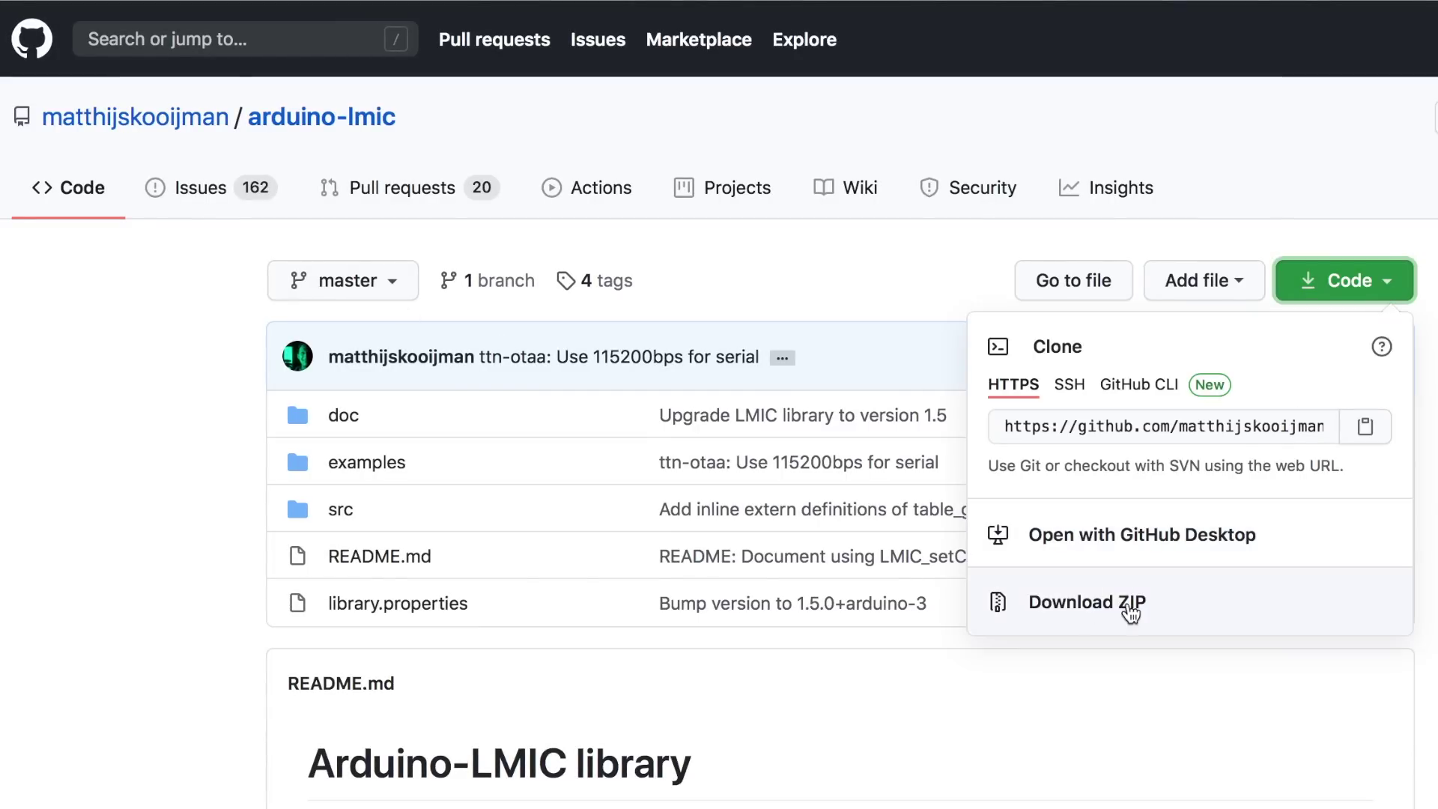
click(1127, 704)
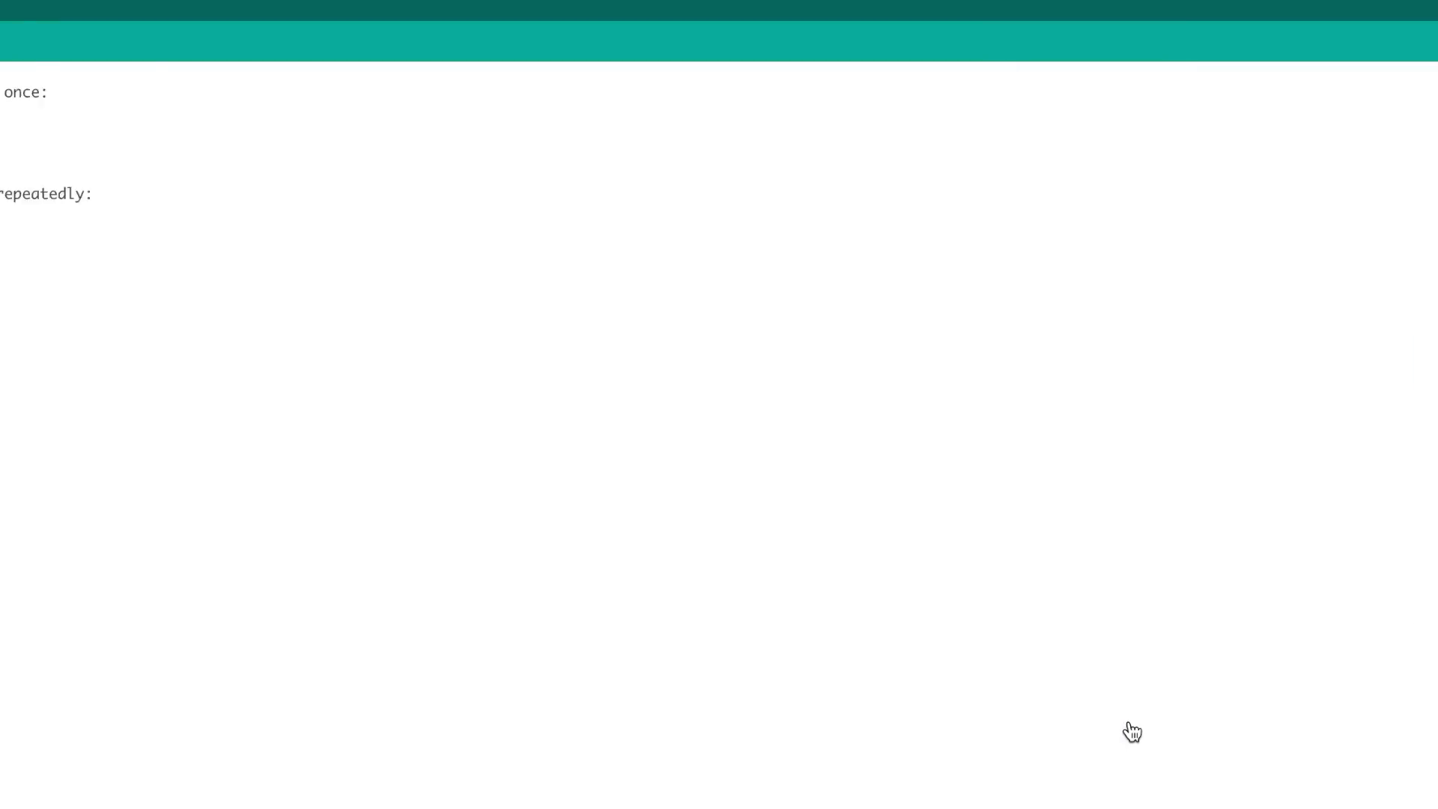
Open the ttn-abp sketch from File > Examples > LMIC-Arduino
click(150, 0)
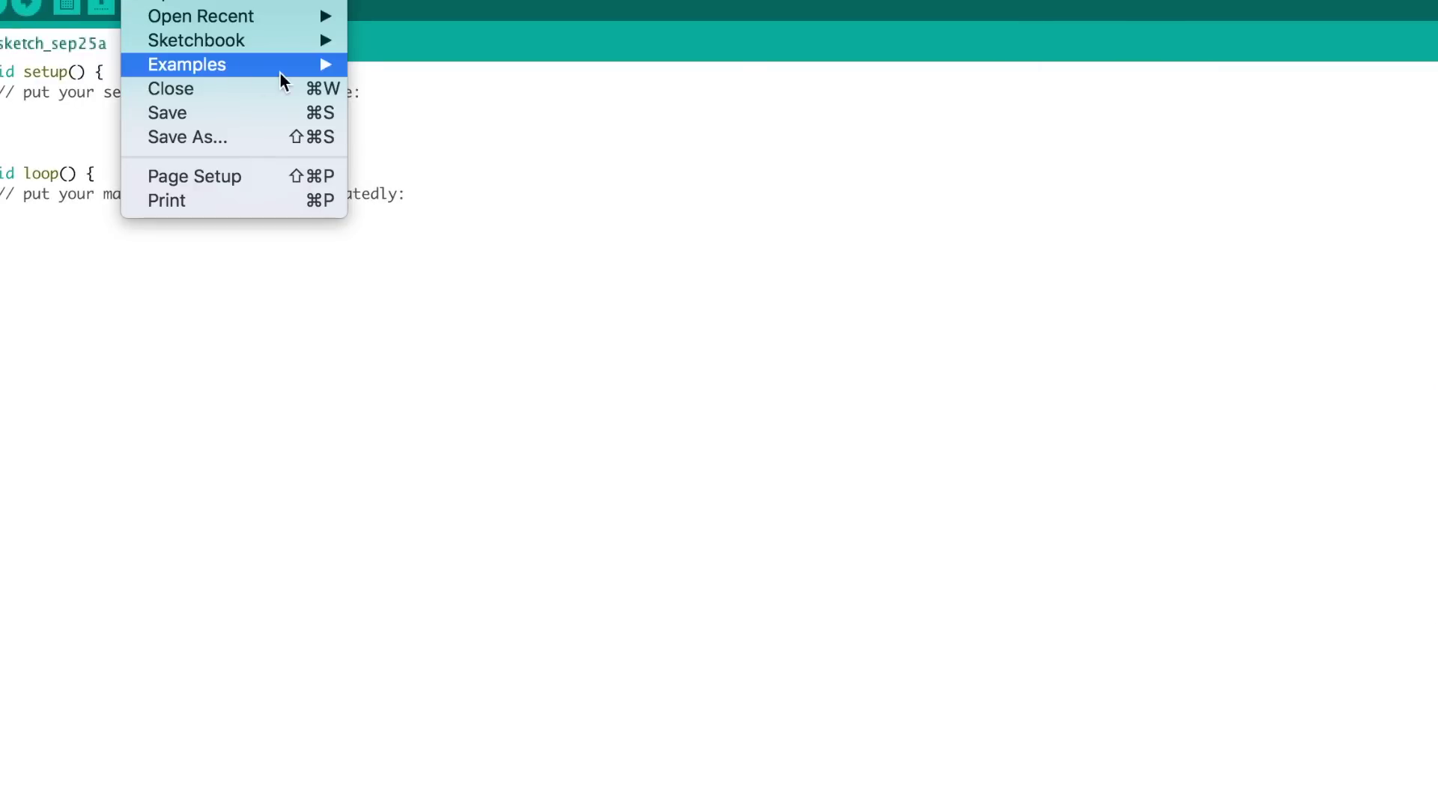
mouse_move(281, 74)
scroll(547, 404, down, 3)
scroll(547, 405, down, 5)
mouse_move(719, 712)
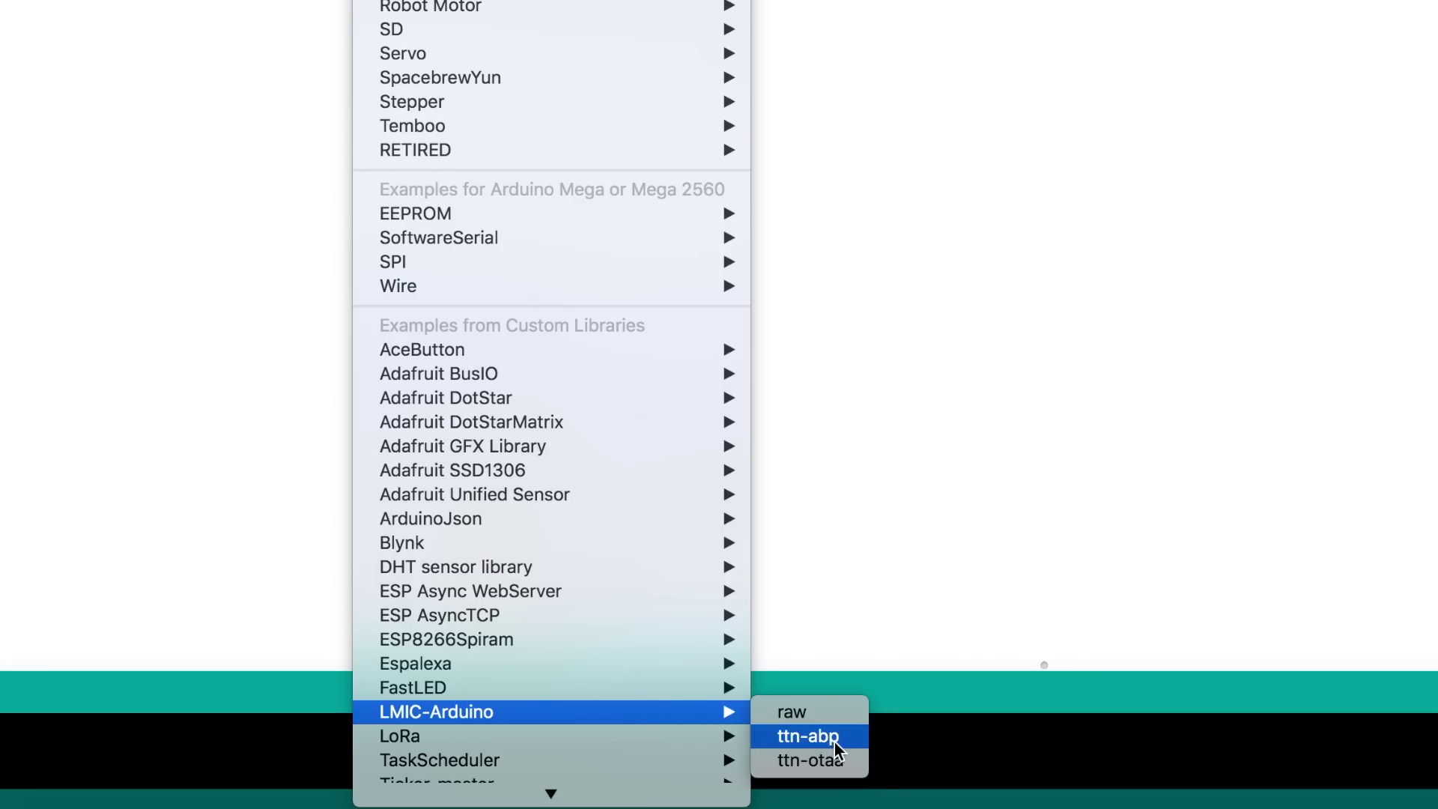
click(835, 738)
scroll(373, 653, down, 5)
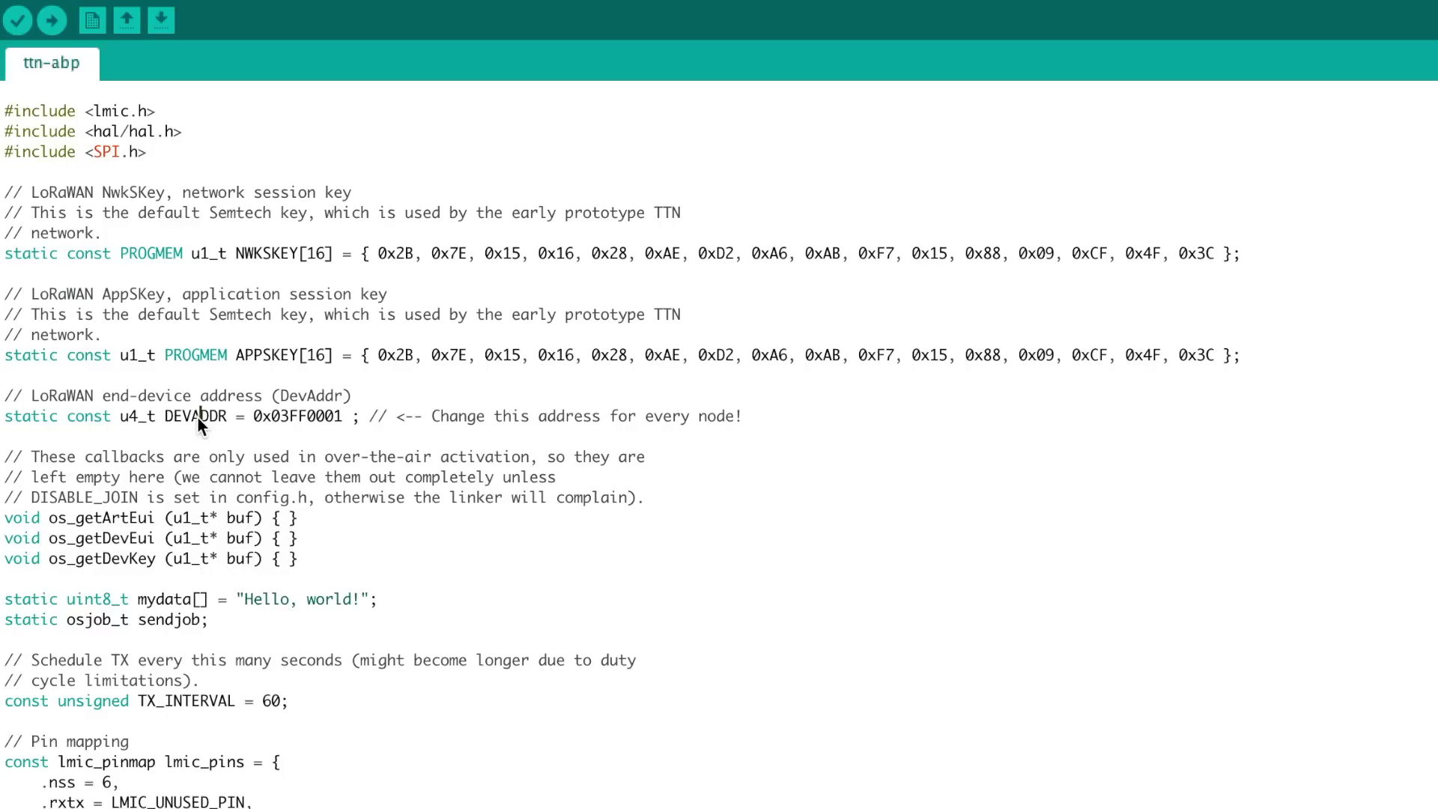
Paste loradevice1's device address from the TTN console into DEVADDR
double_click(196, 416)
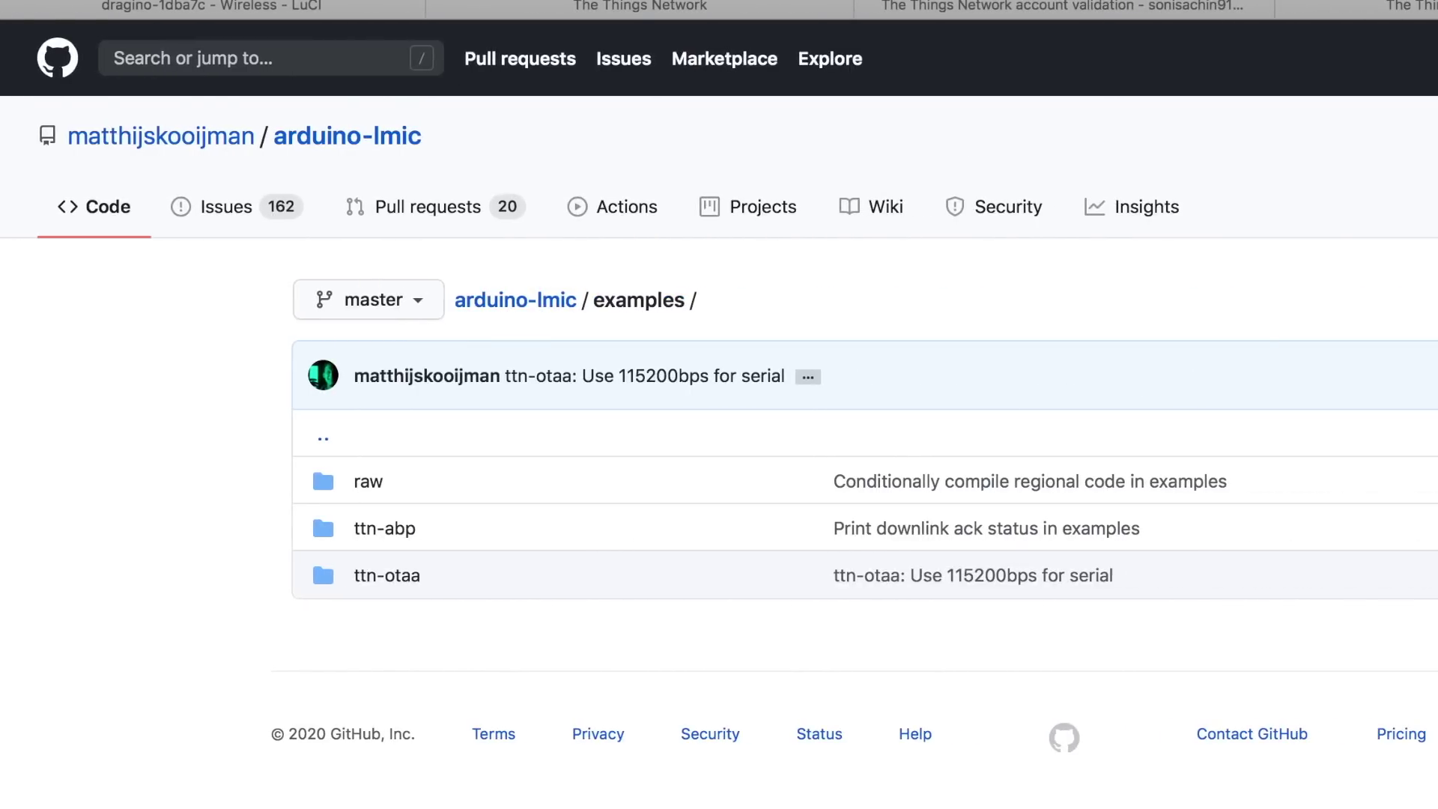
click(1021, 7)
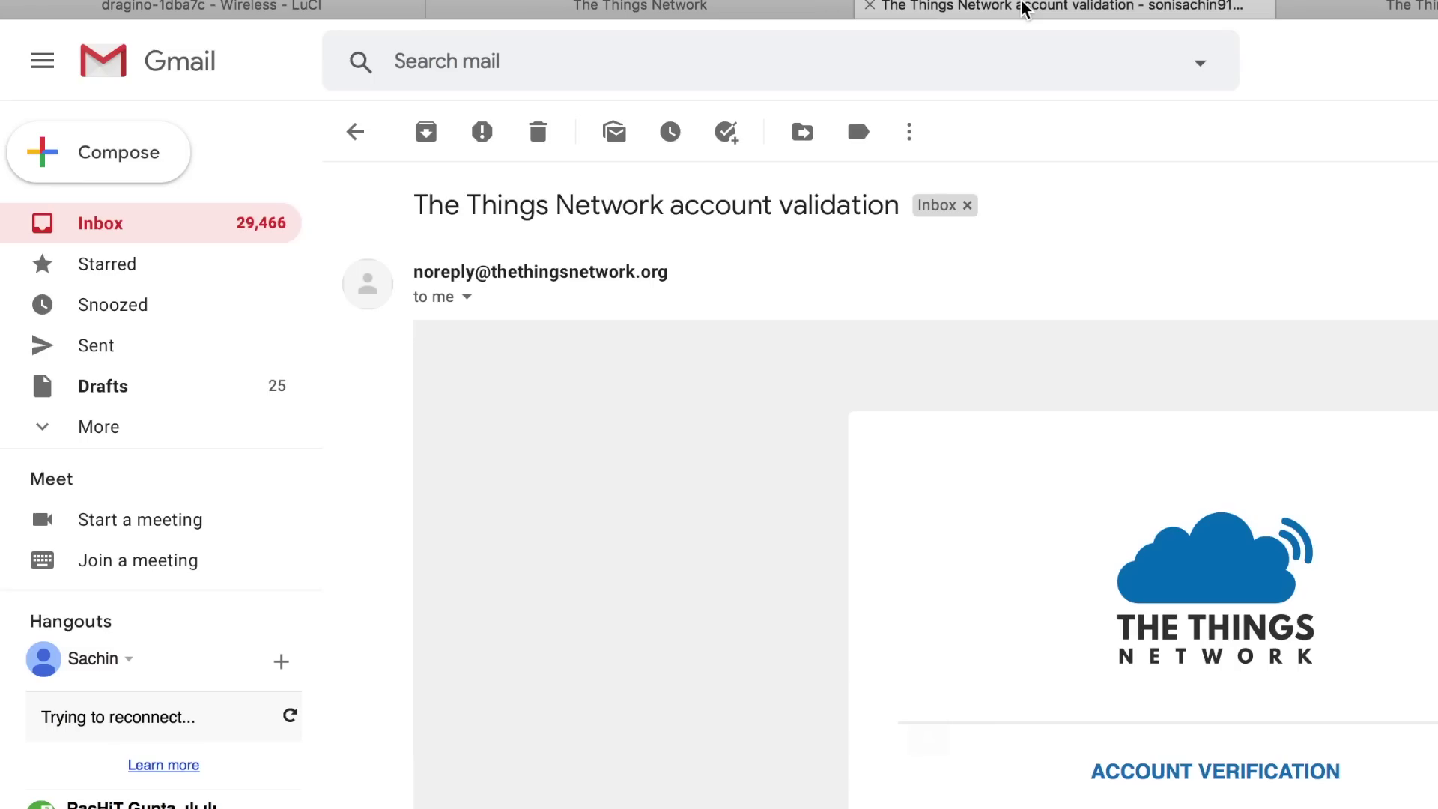
click(1348, 7)
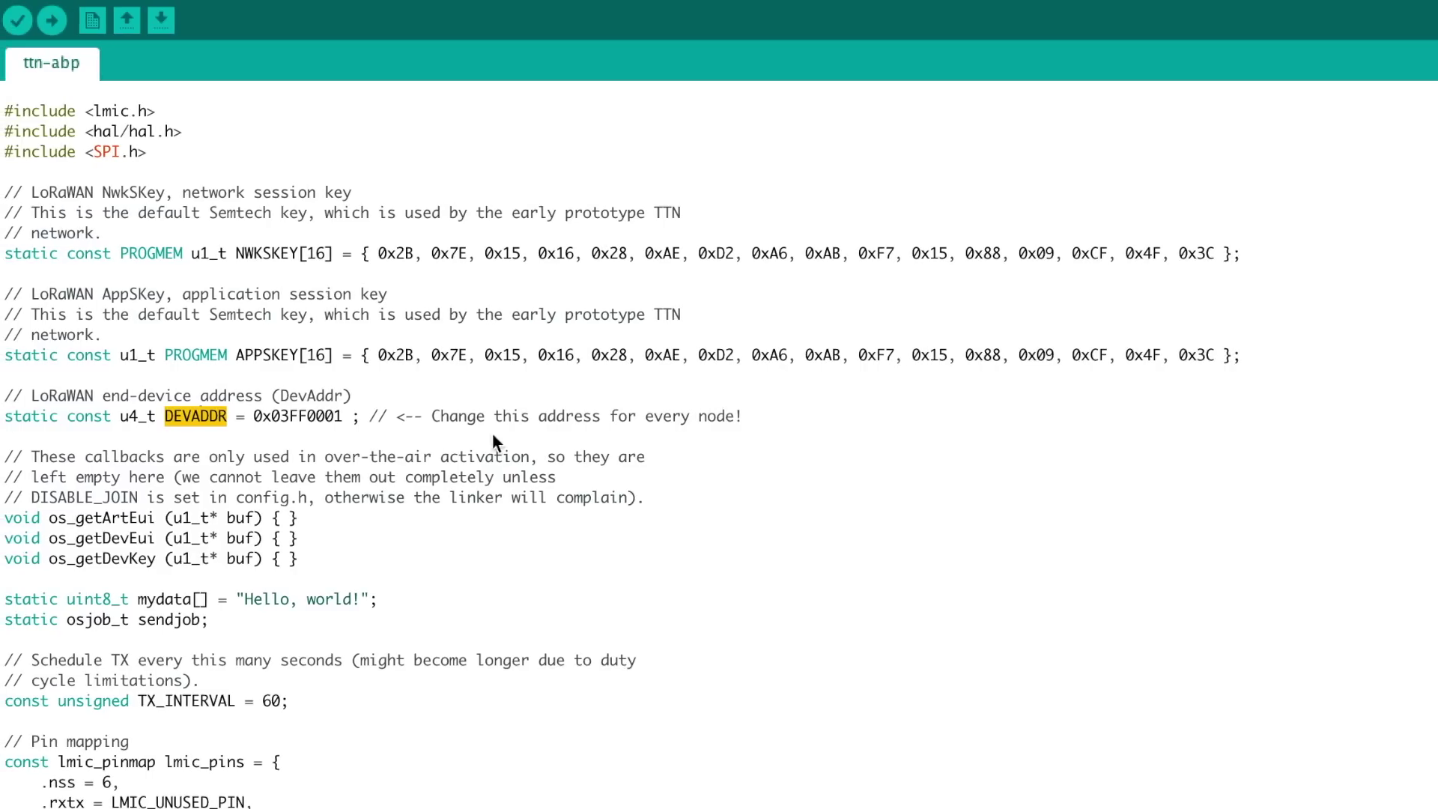
right_click(341, 418)
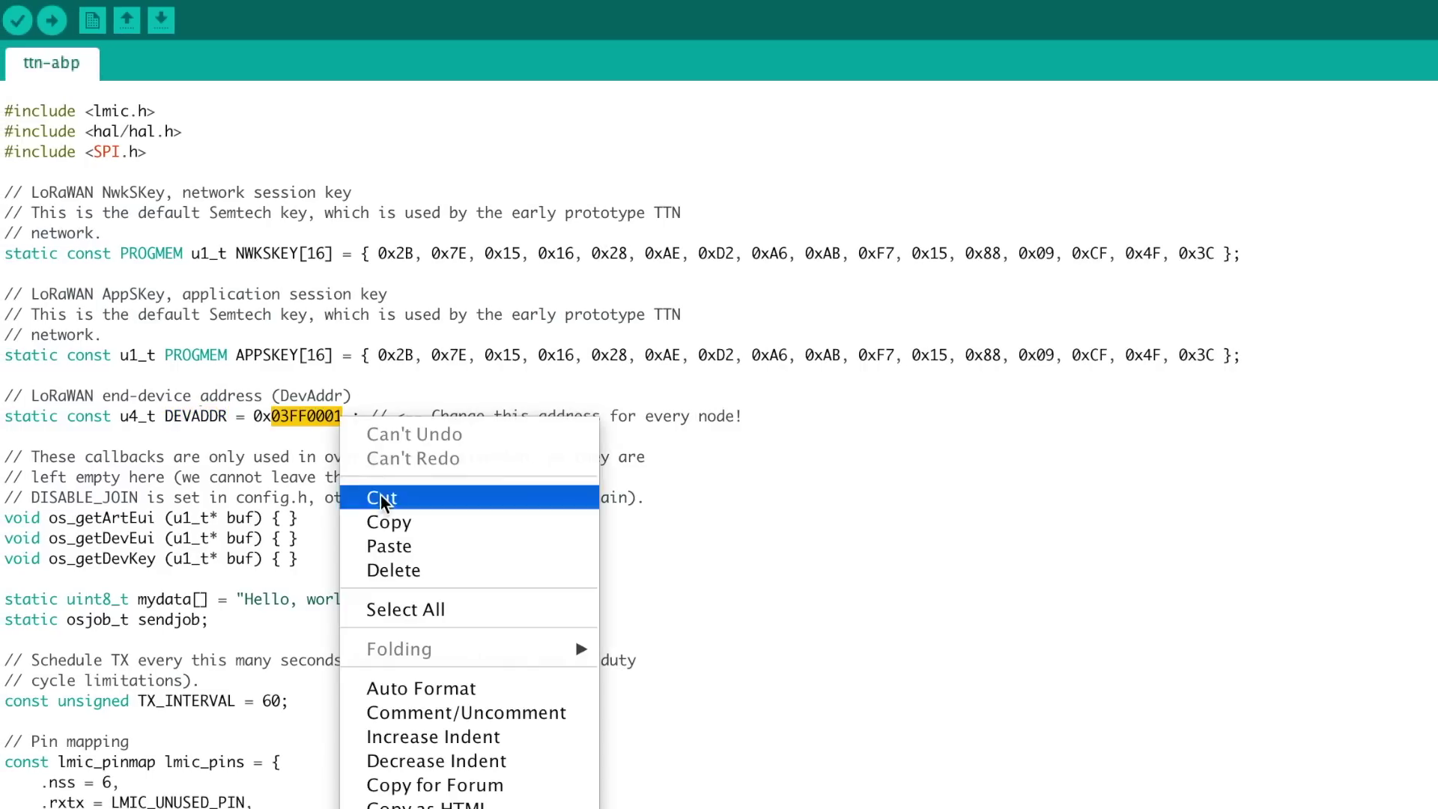
click(397, 546)
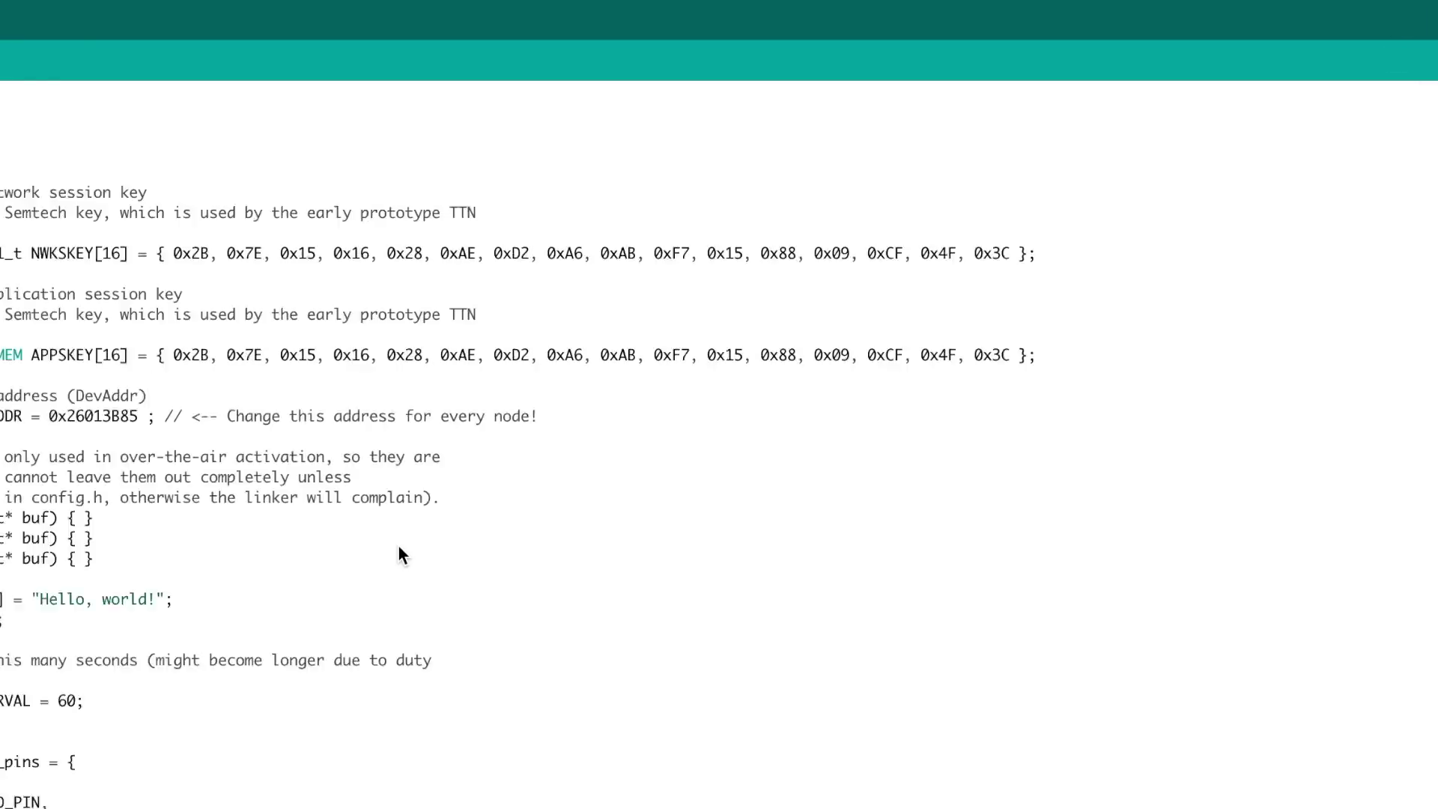
Replace the NWKSKEY byte array with the network session key in byte-array form
double_click(50, 253)
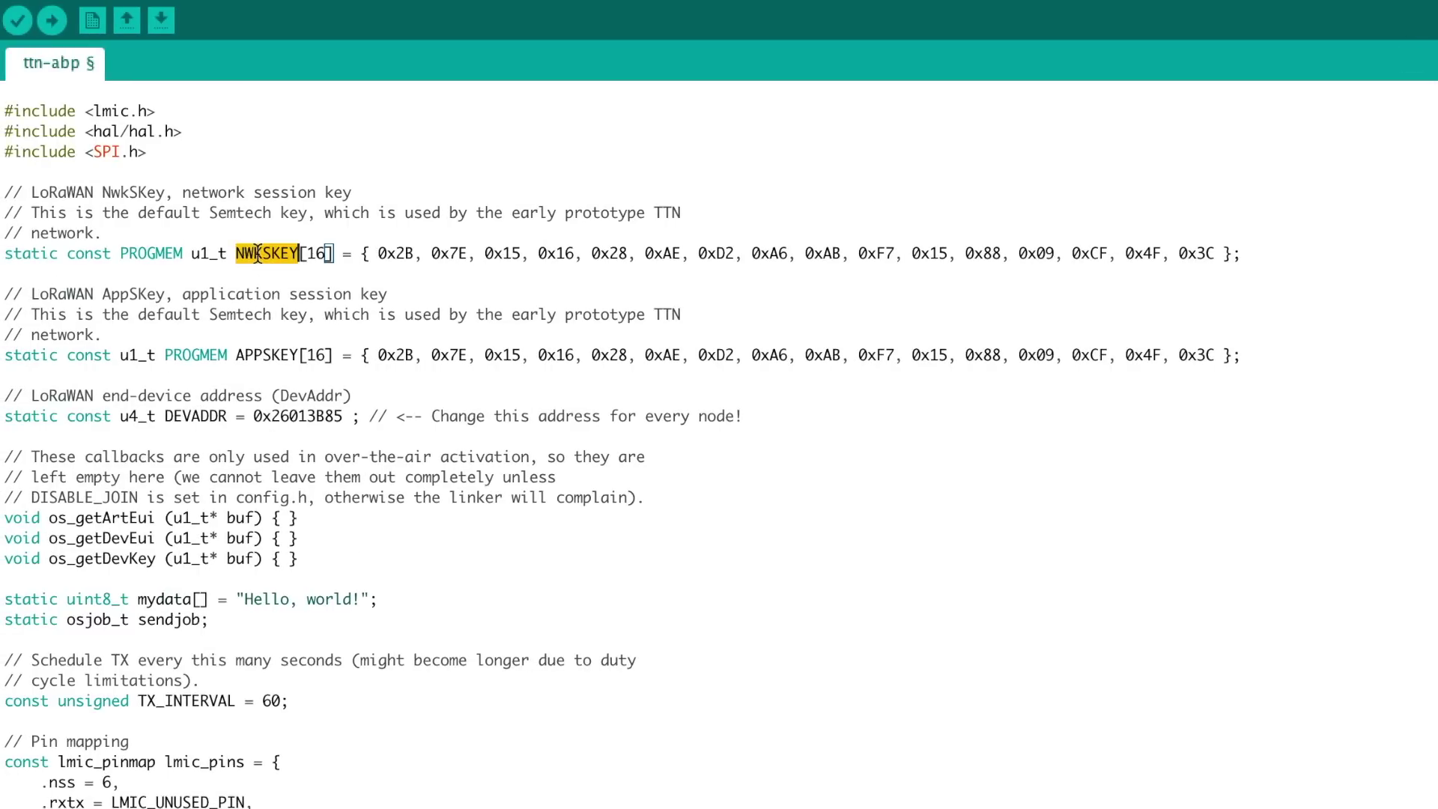
double_click(271, 354)
double_click(270, 253)
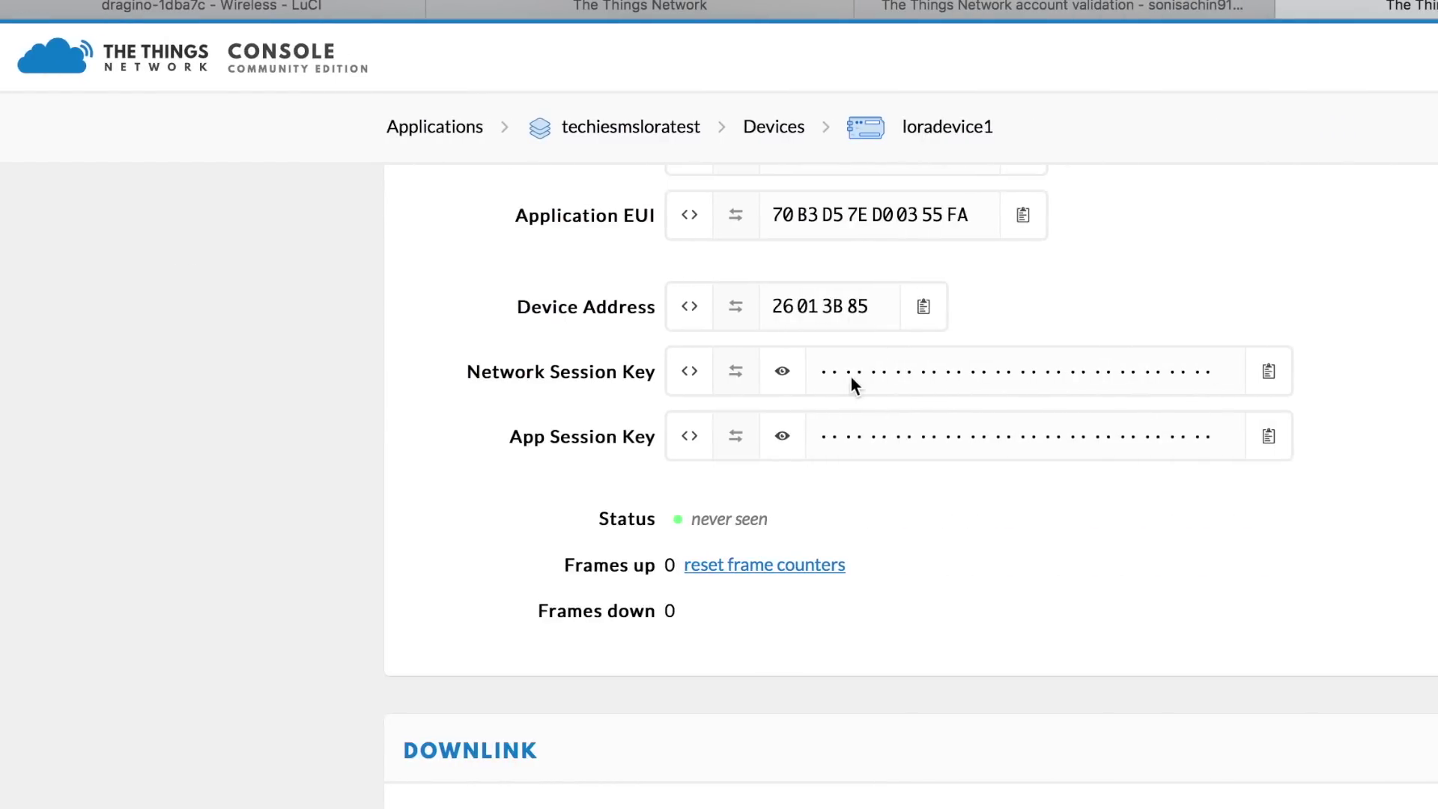
click(779, 378)
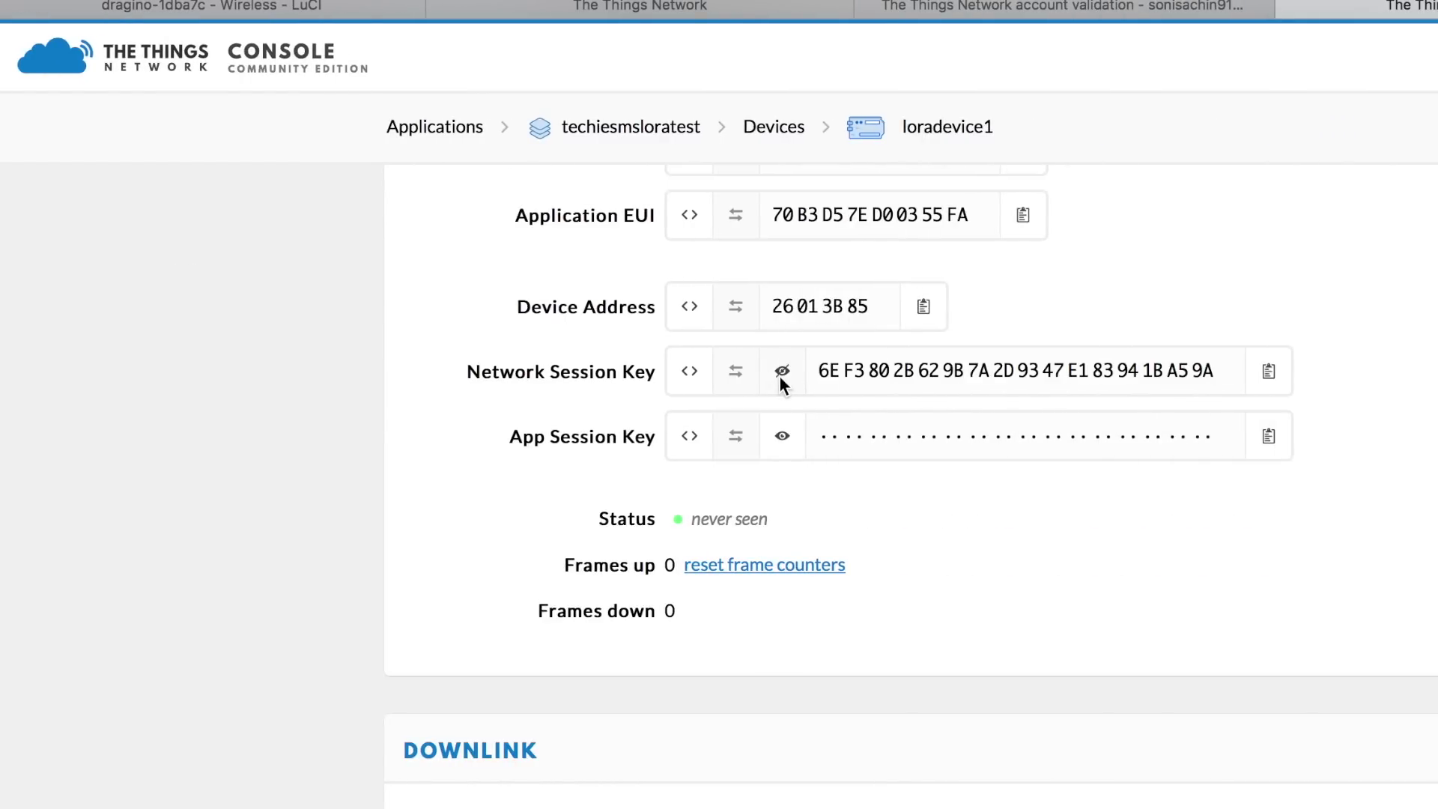
click(689, 372)
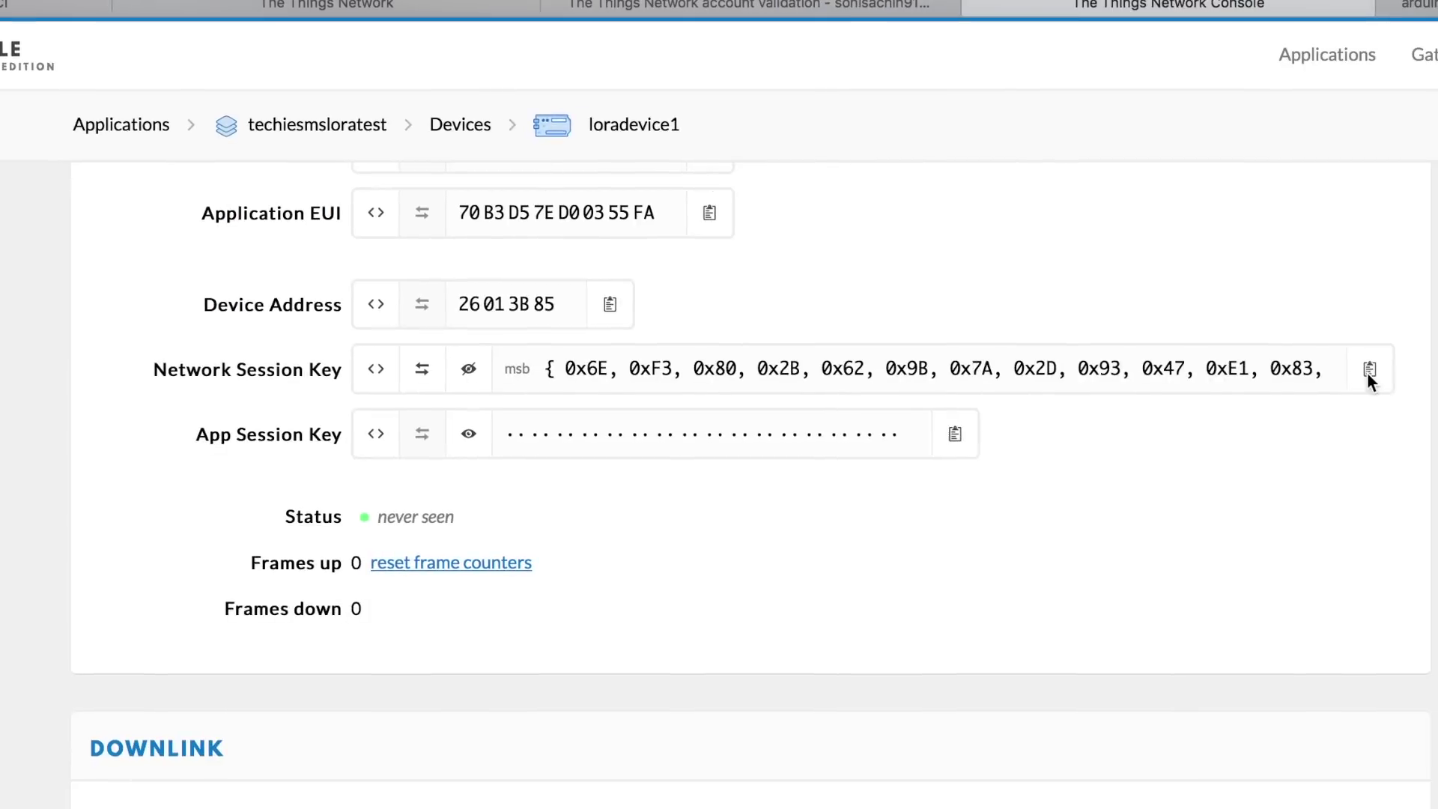
click(1330, 370)
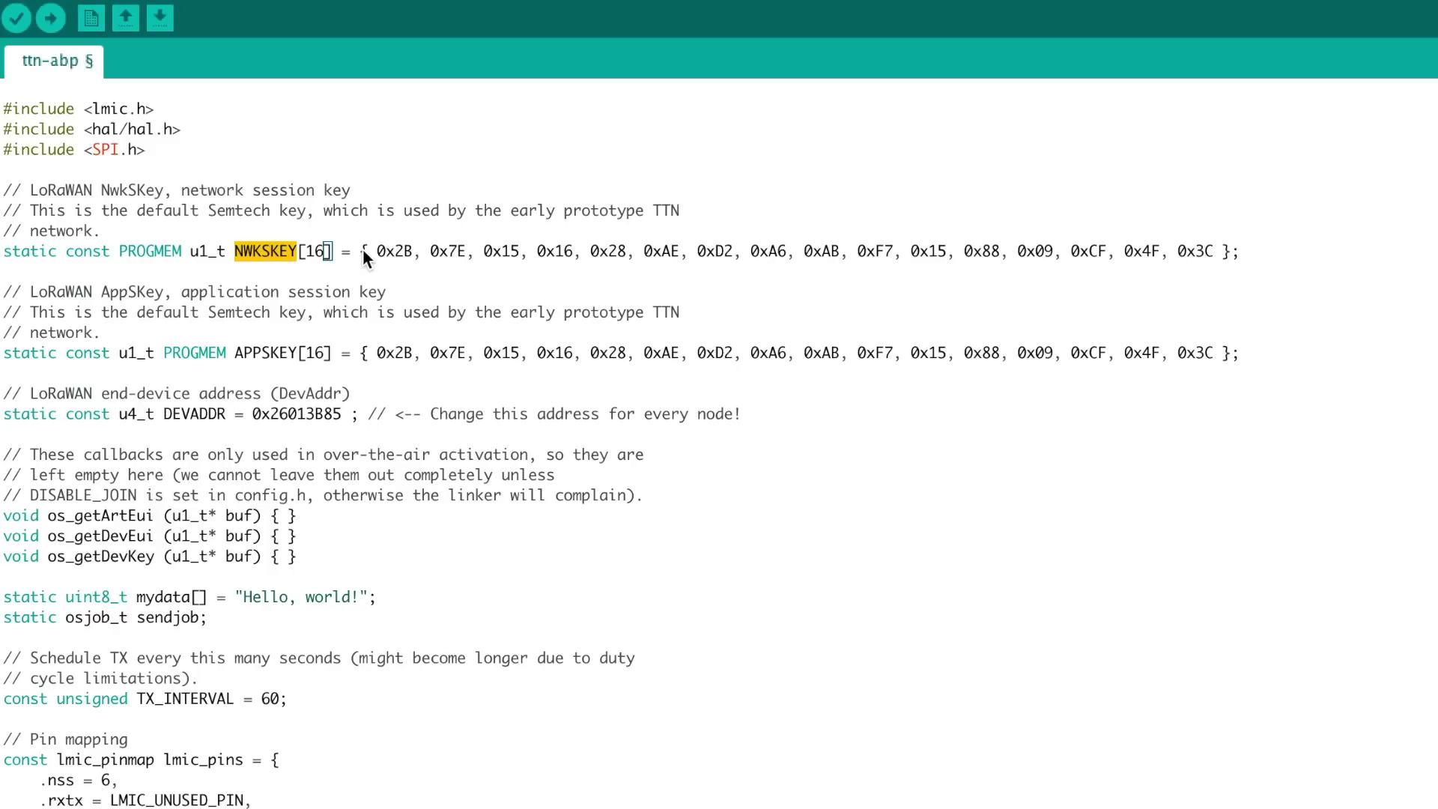
drag(362, 253, 1234, 253)
right_click(1234, 253)
click(1297, 374)
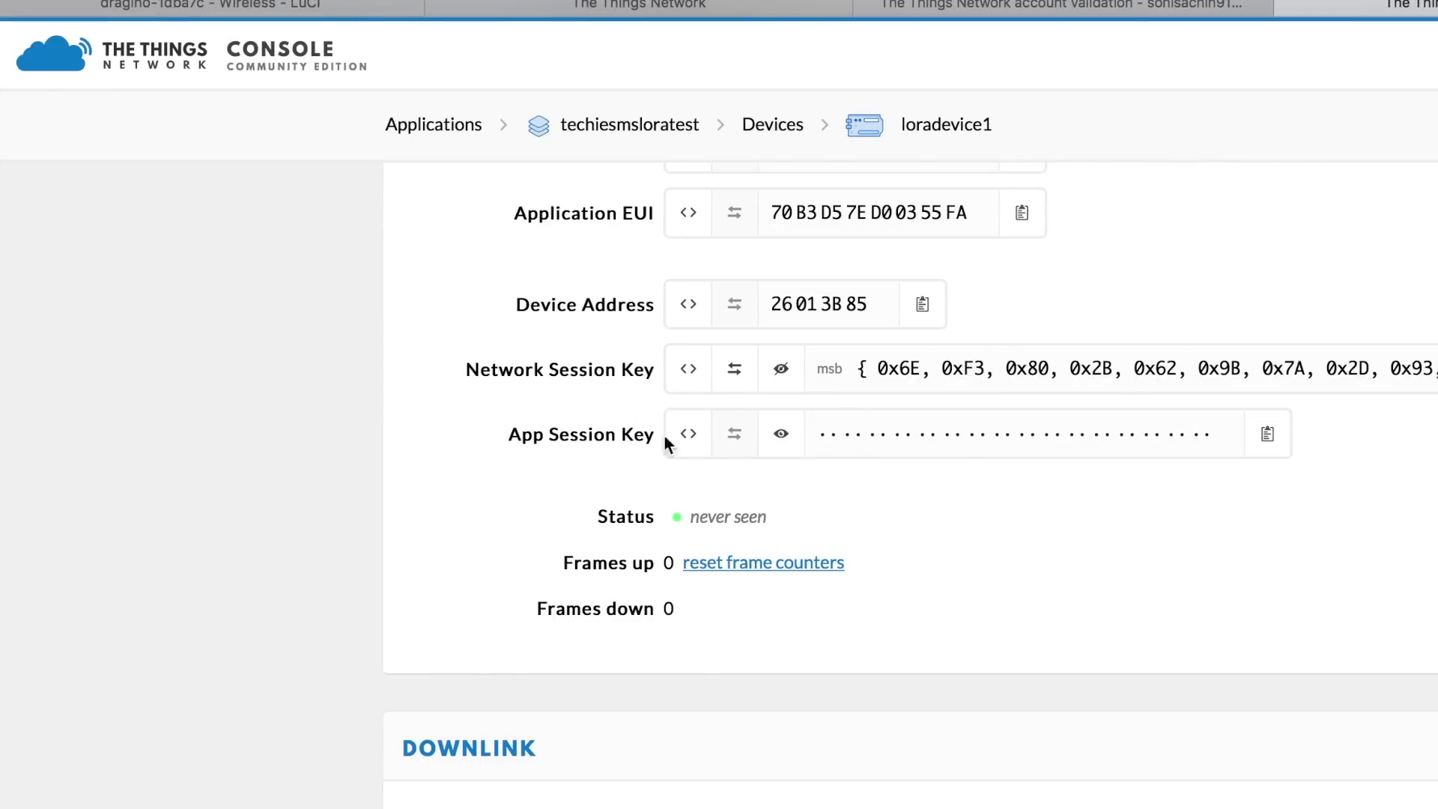
Replace the APPSKEY byte array with the app session key in byte-array form
click(784, 436)
click(687, 435)
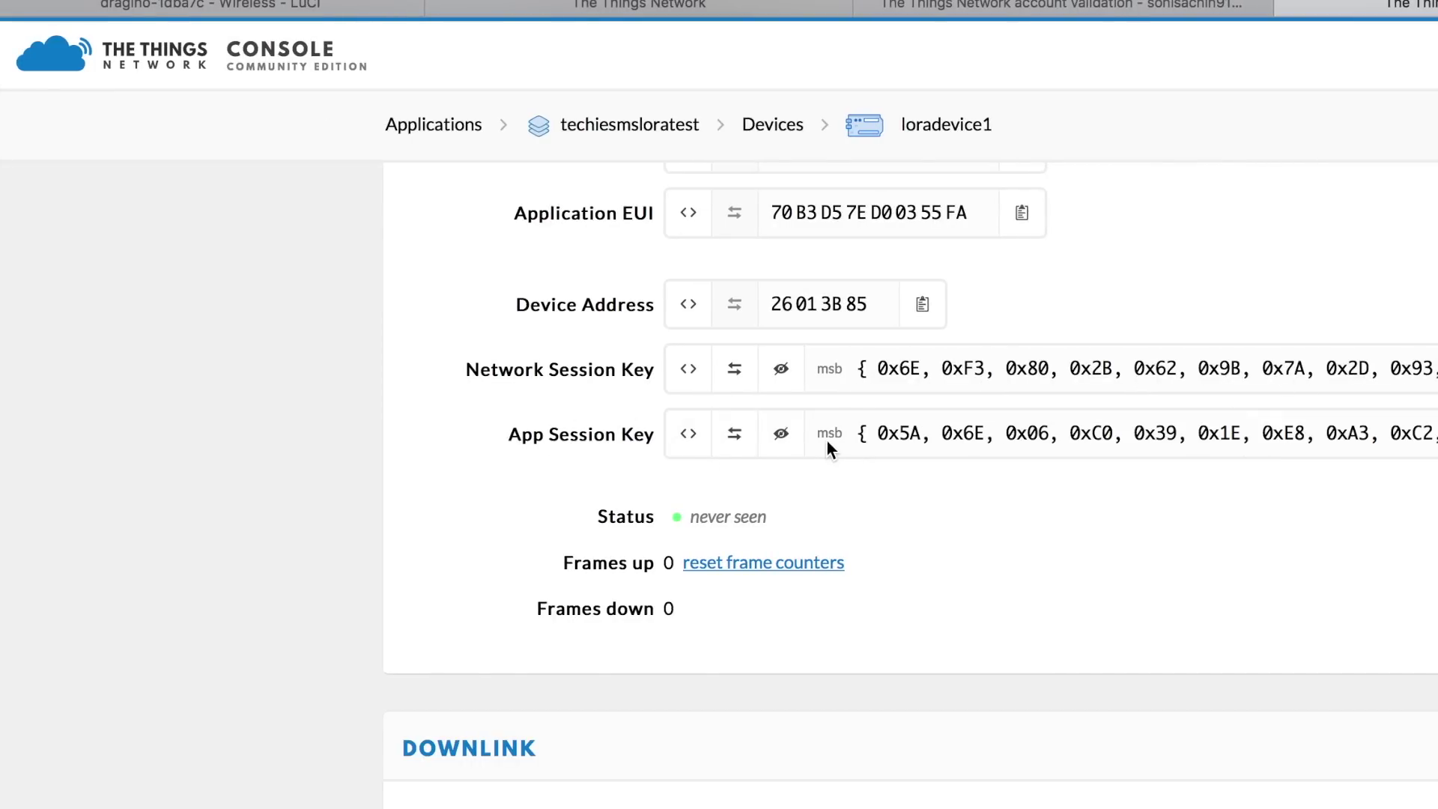
click(1437, 434)
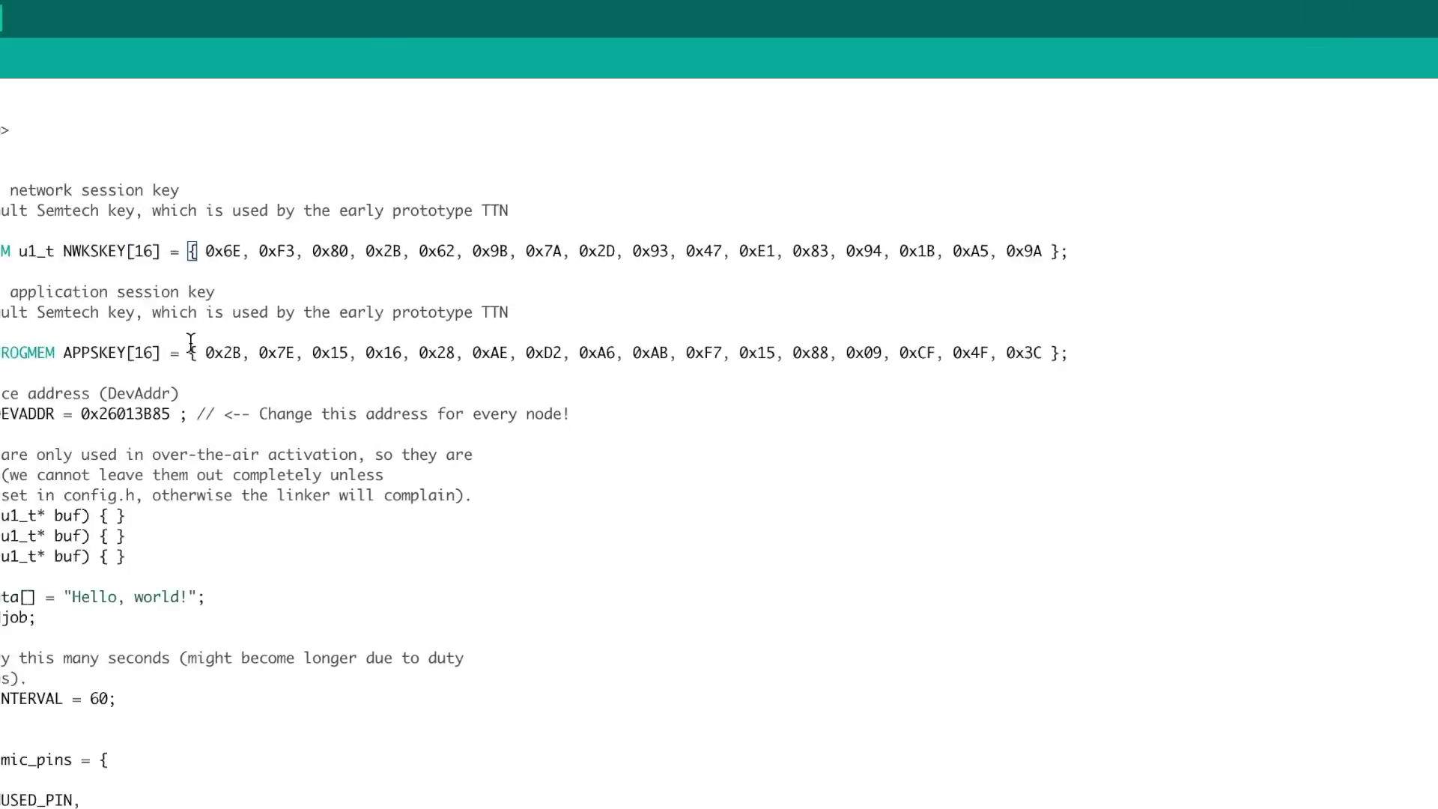
drag(362, 353, 1230, 364)
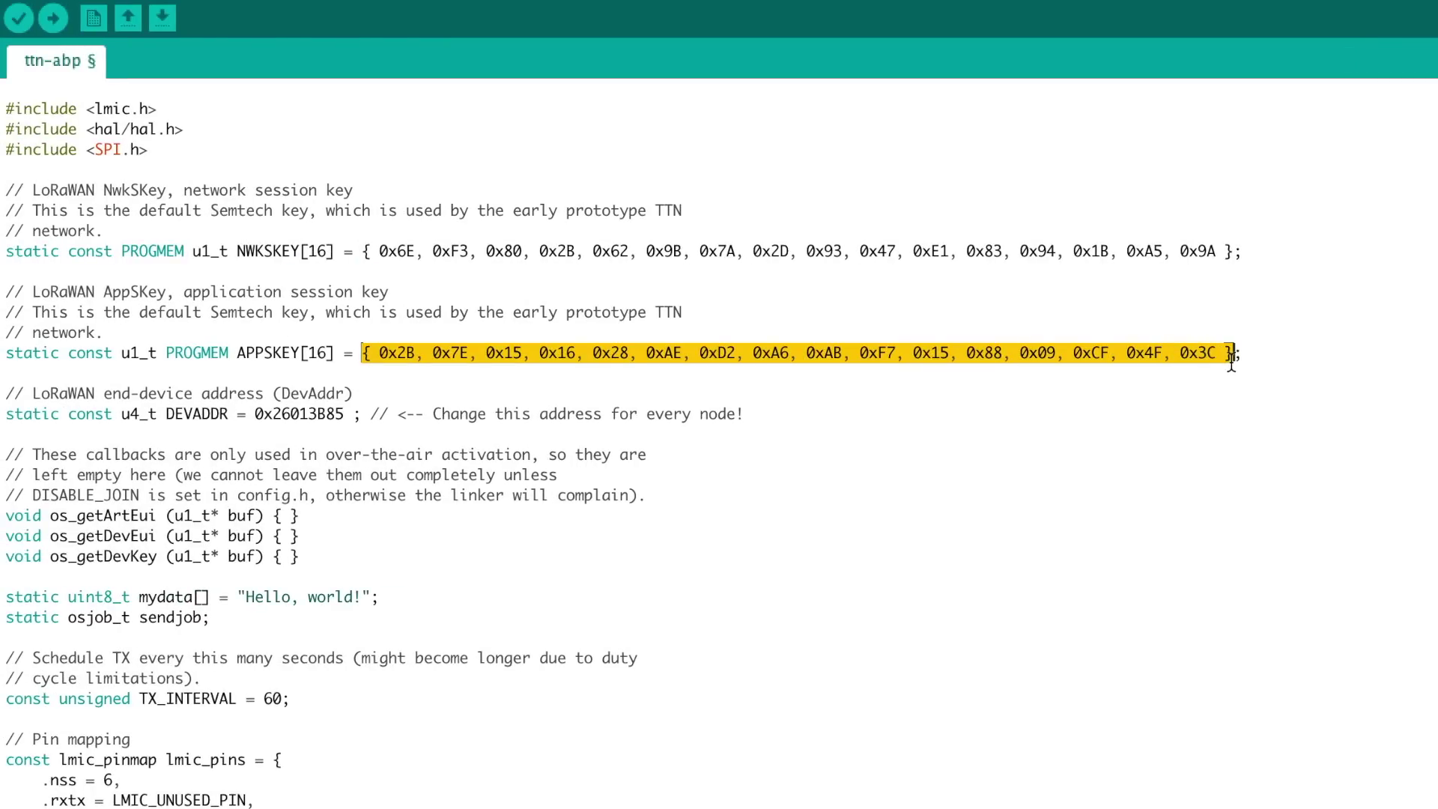
key(ctrl+v)
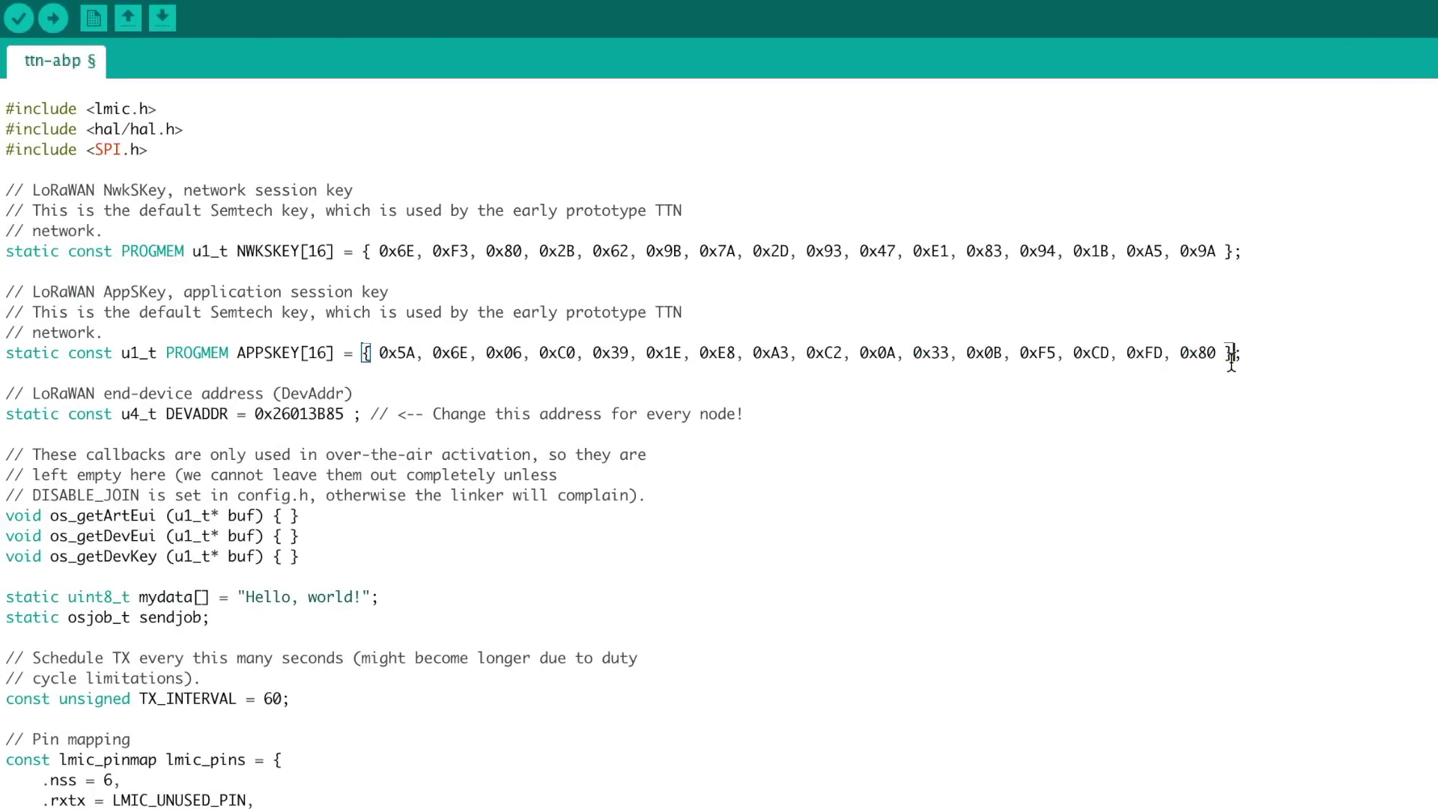
Remap lmic_pins to nss 10, rst 9 and dio {2, 6, 7}
scroll(281, 715, down, 1)
click(277, 720)
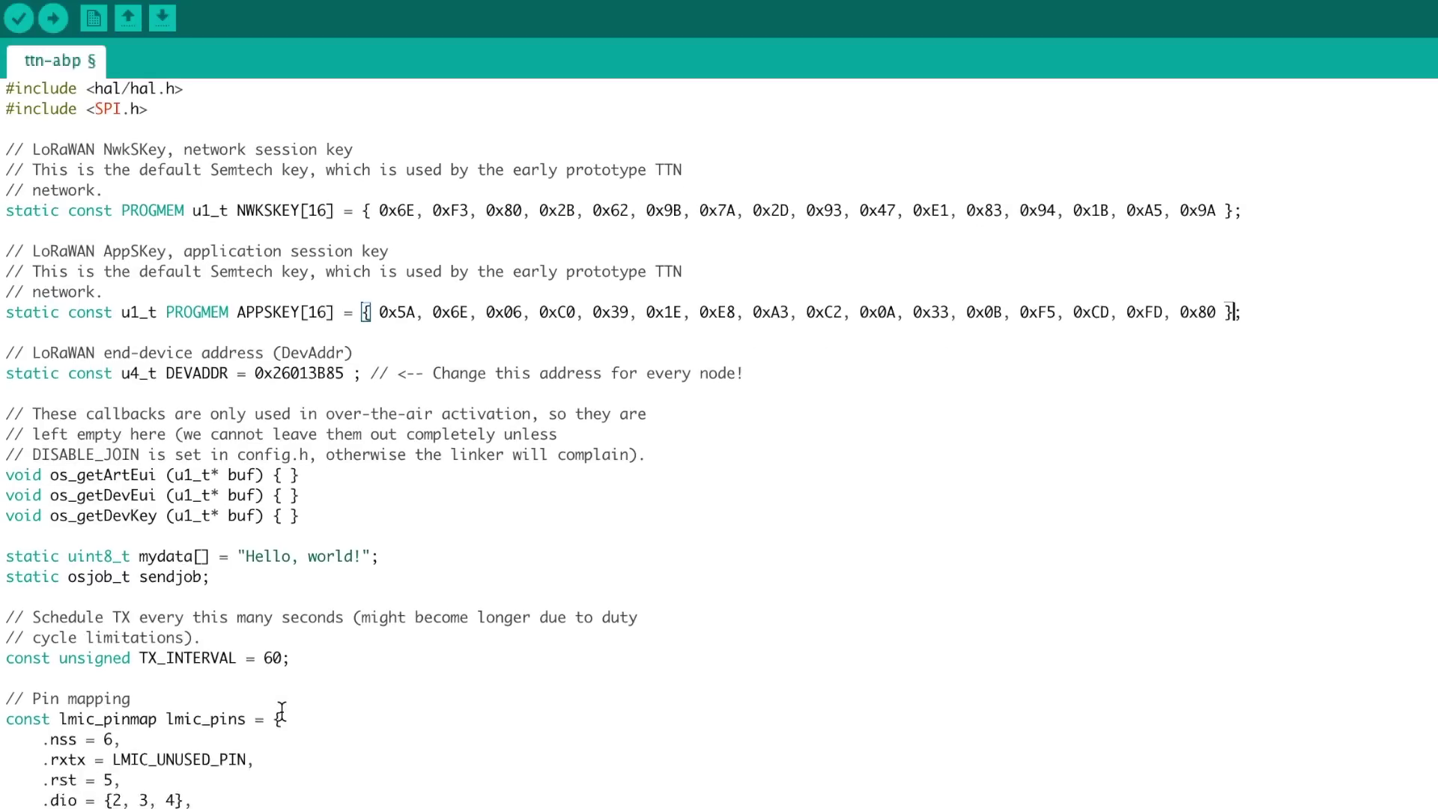
scroll(277, 718, down, 3)
drag(14, 679, 3, 558)
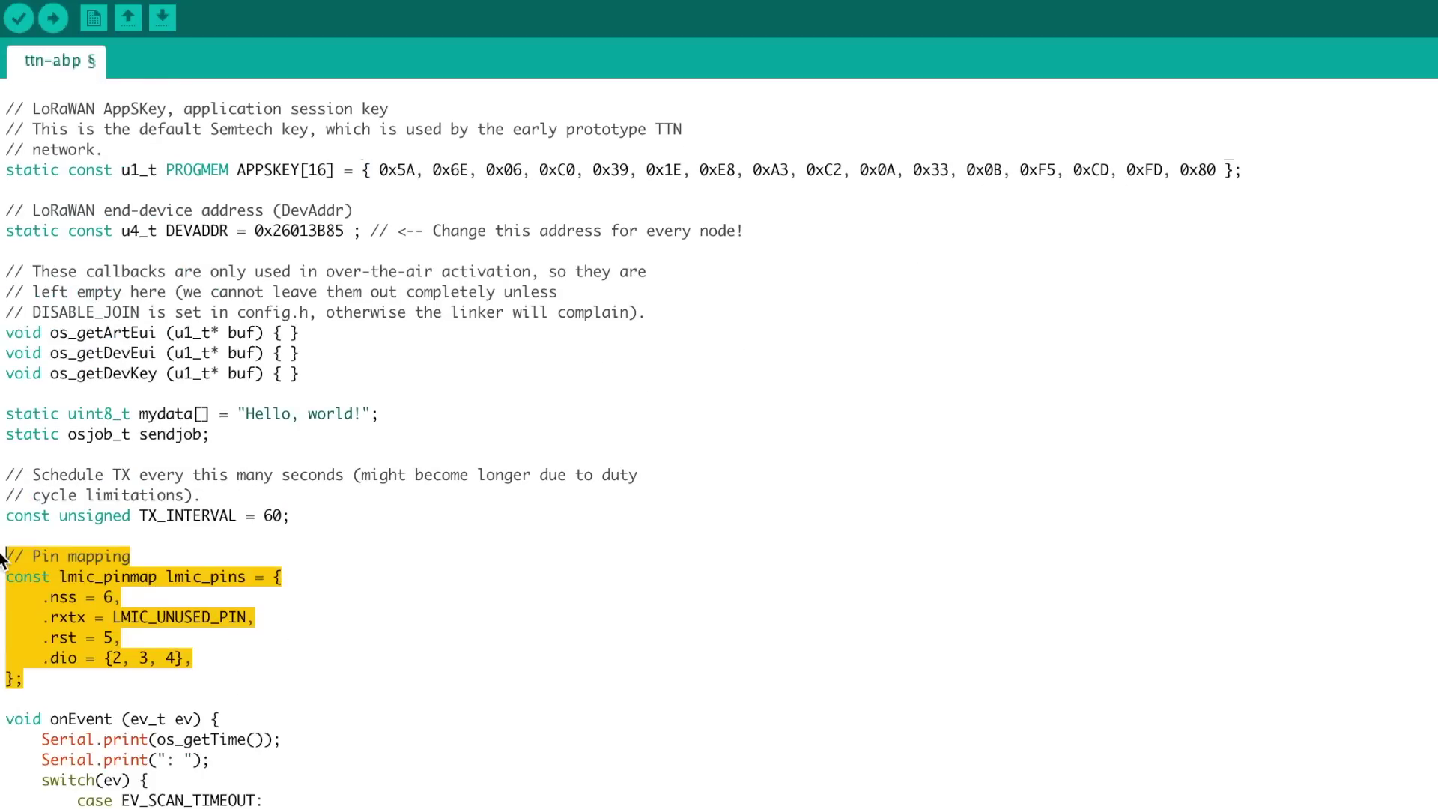
click(116, 598)
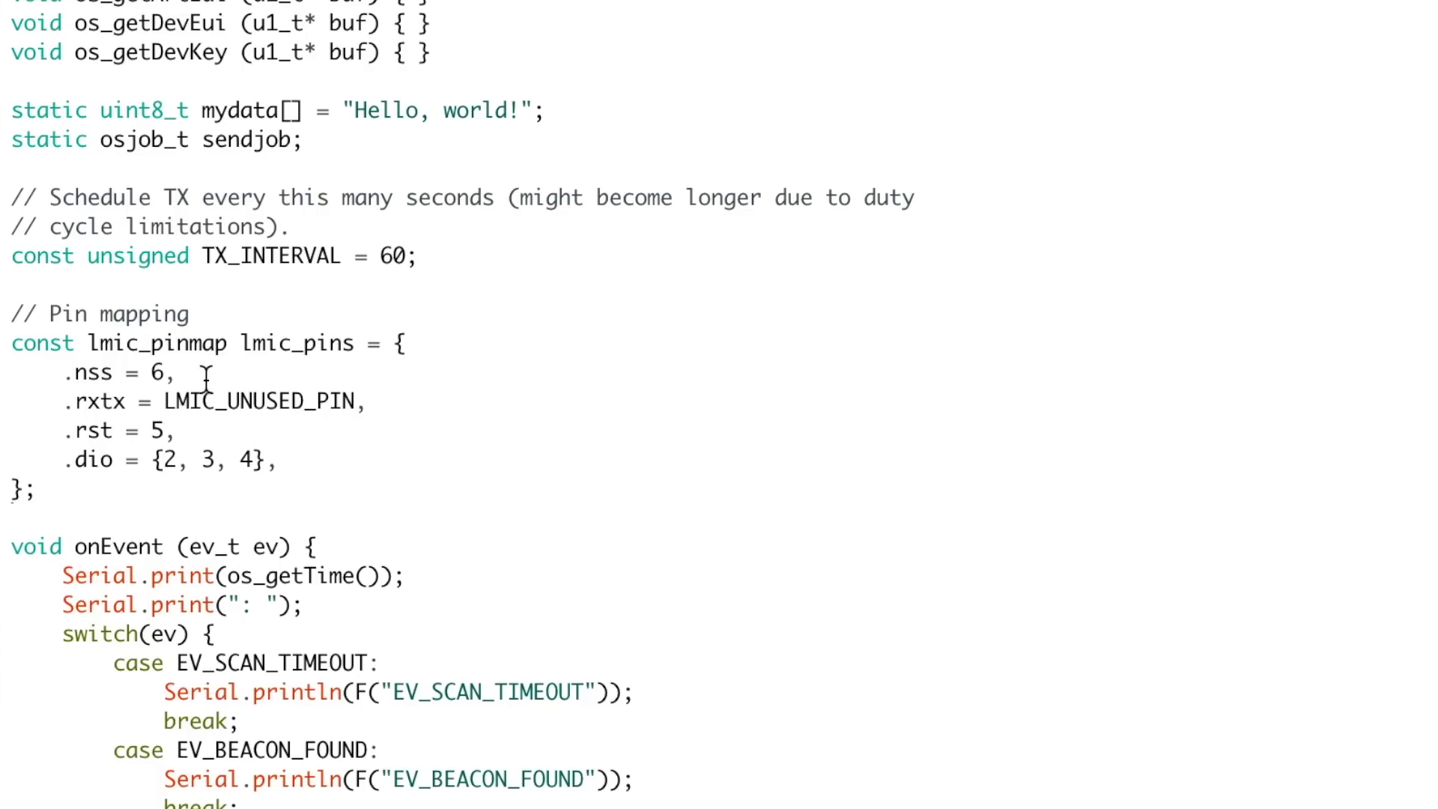
key(BackSpace)
text(10)
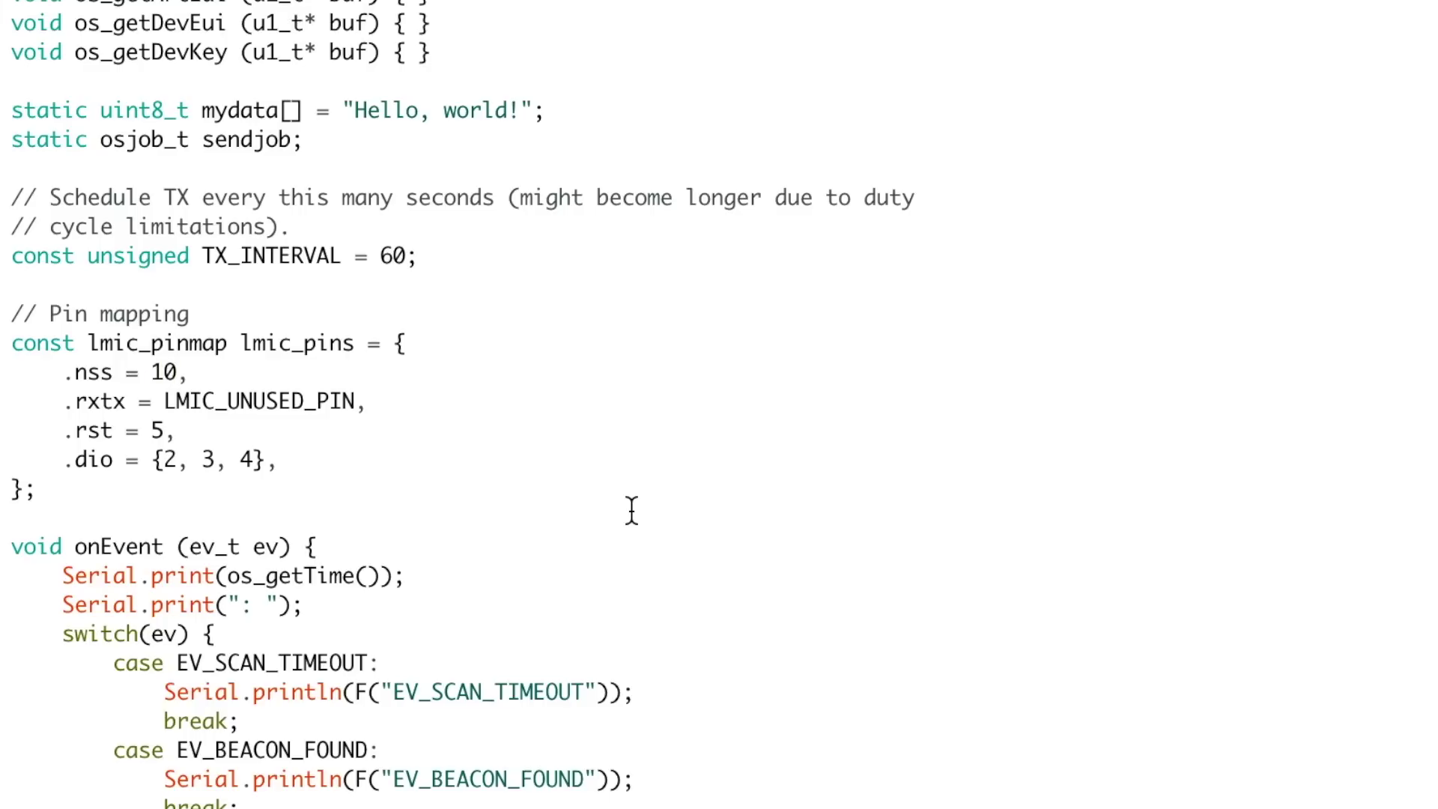
key(Down)
key(Down)
key(BackSpace)
text(9)
key(Down)
key(Right)
key(Right)
key(Right)
key(Delete)
text(6)
key(Right)
key(Right)
key(Right)
key(BackSpace)
text(7)
Change the message to 'Hello from techiesms', set TX_INTERVAL to 10, and upload
scroll(301, 423, up, 5)
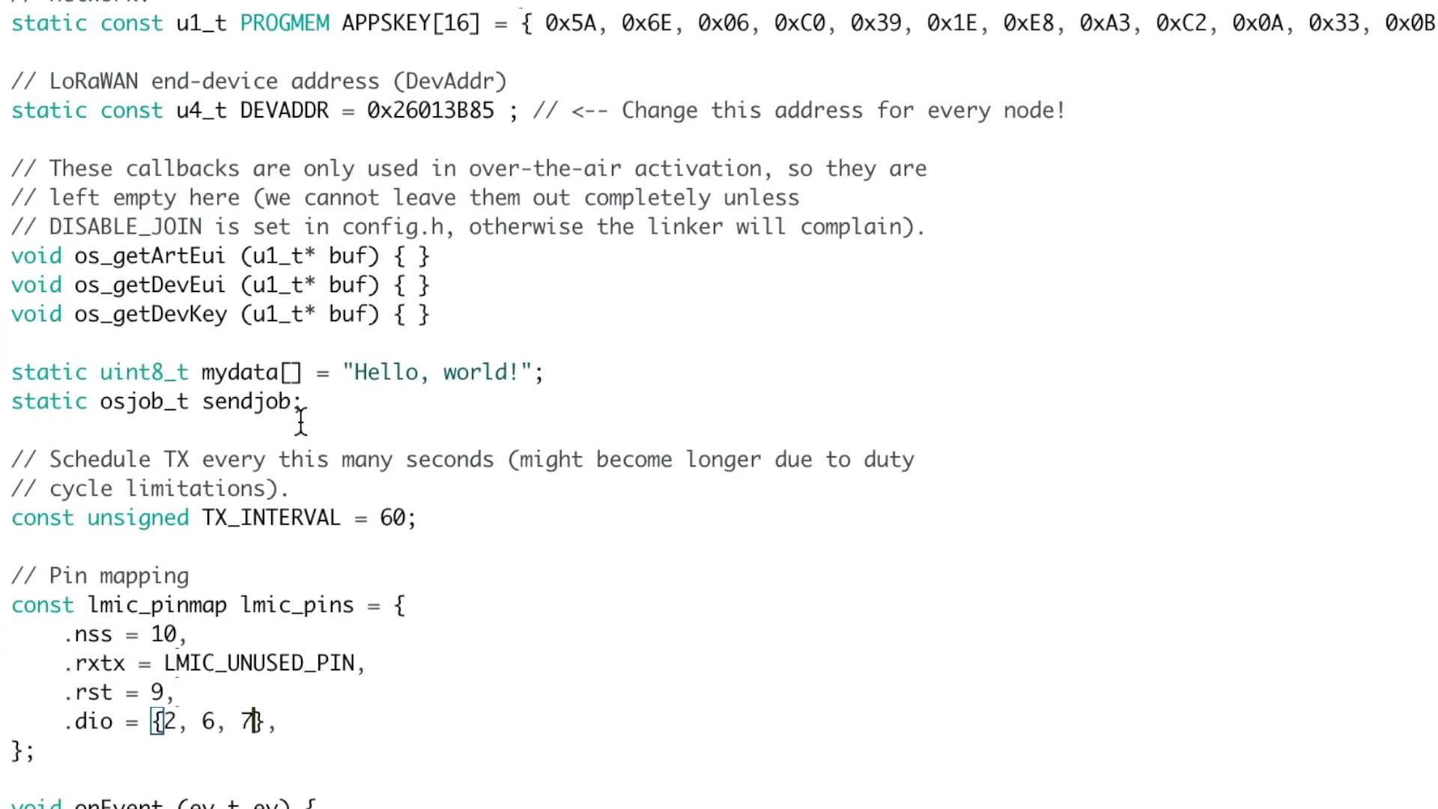
drag(355, 374, 526, 383)
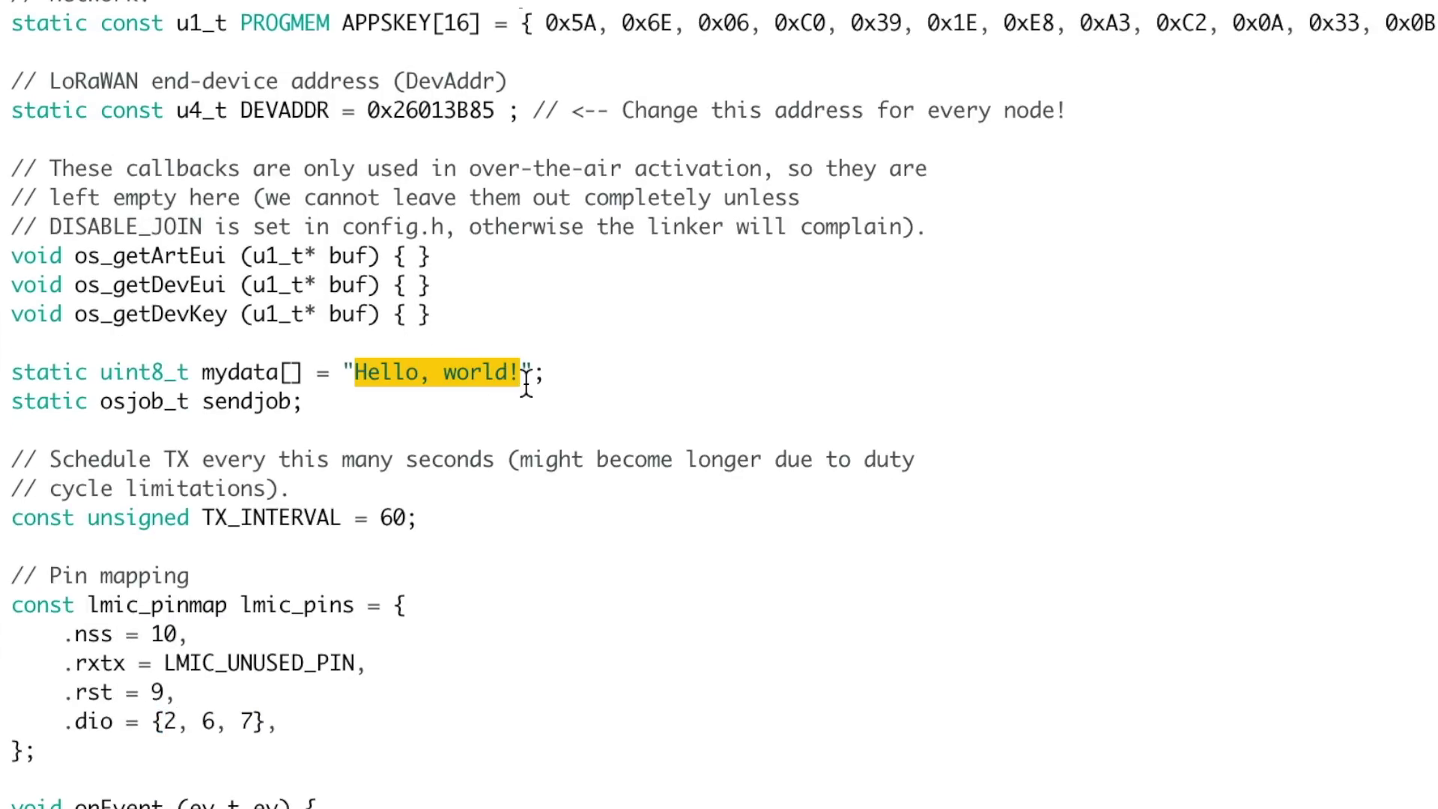
text(Hello from techiesms)
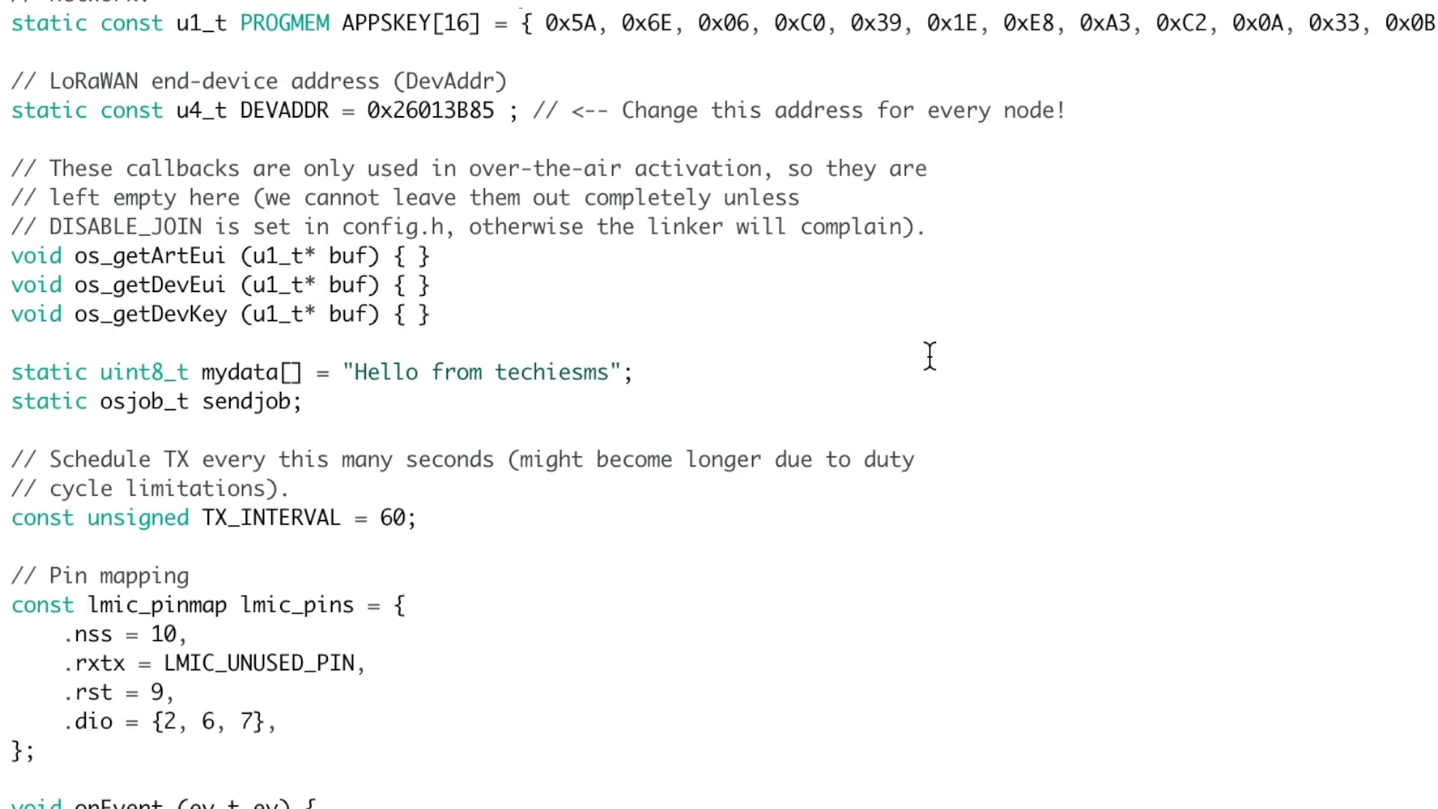
scroll(420, 770, down, 8)
scroll(420, 770, up, 7)
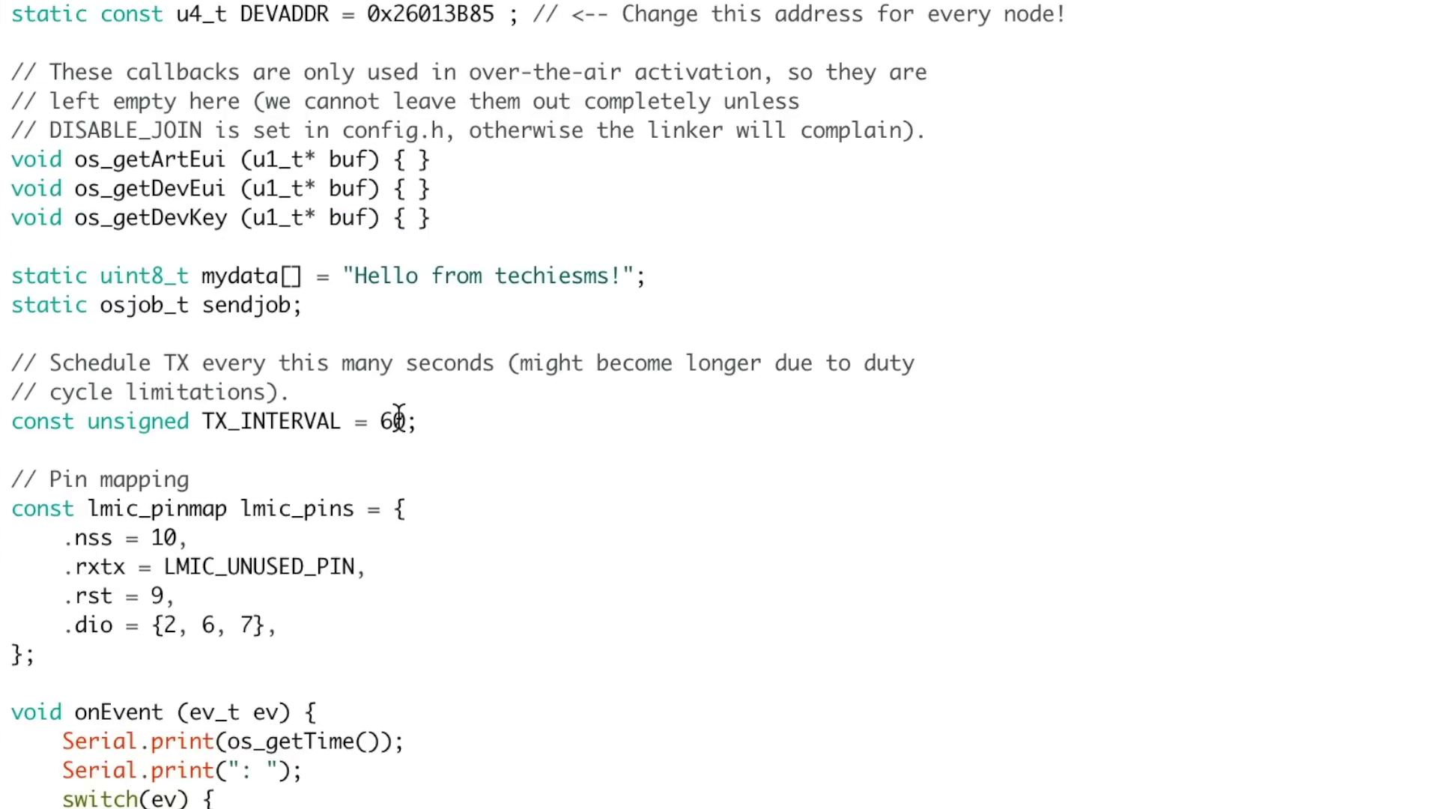
double_click(395, 421)
text(10)
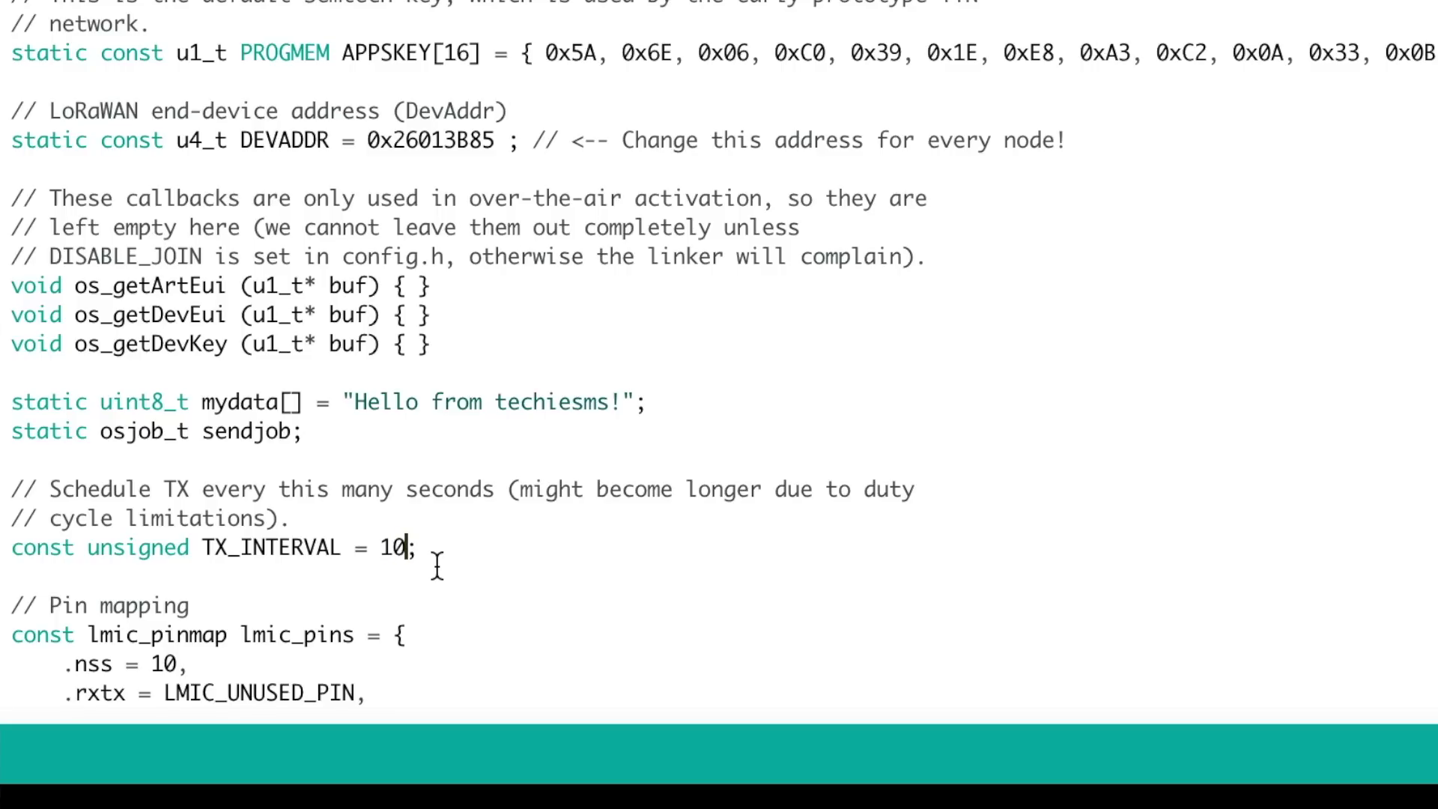
scroll(438, 565, up, 6)
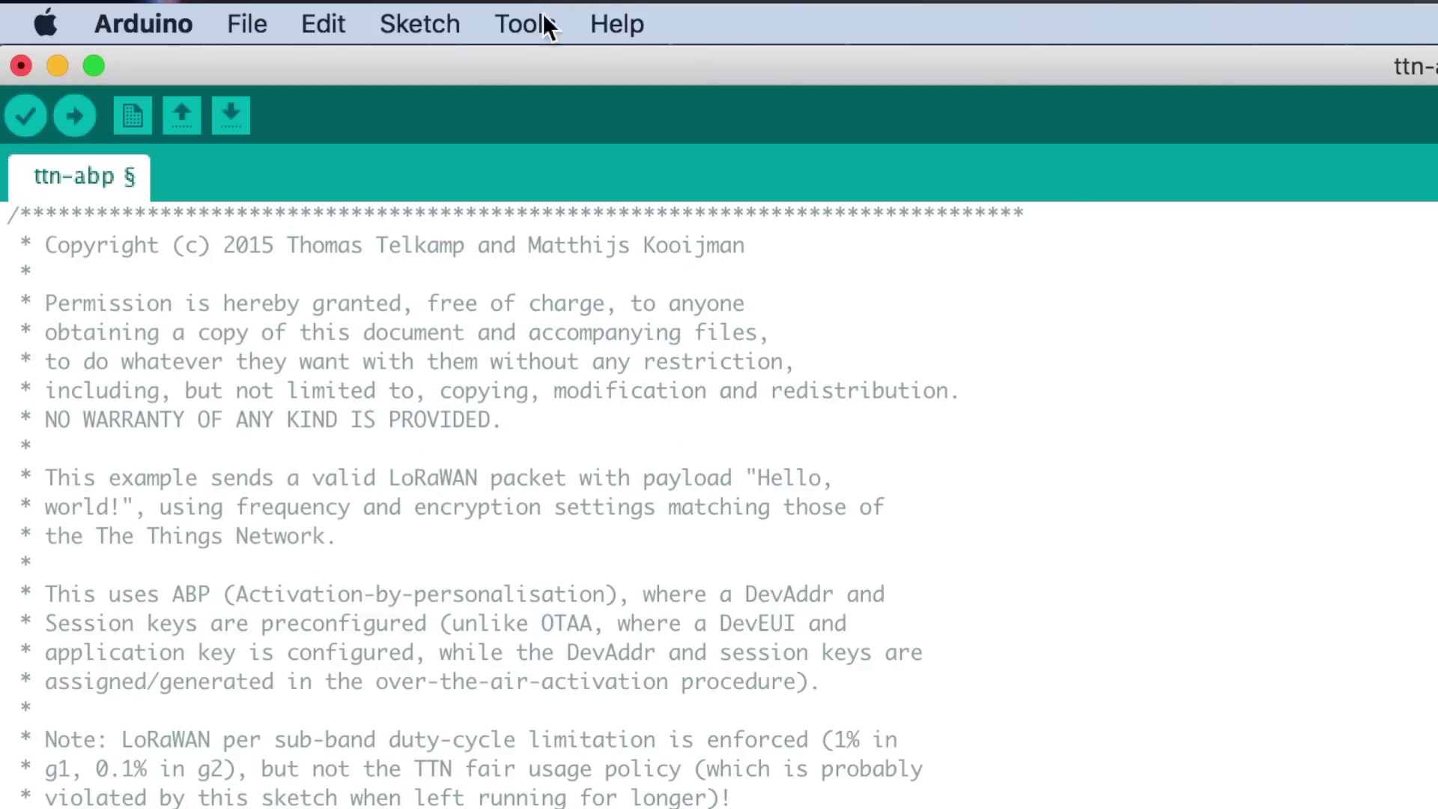
click(78, 114)
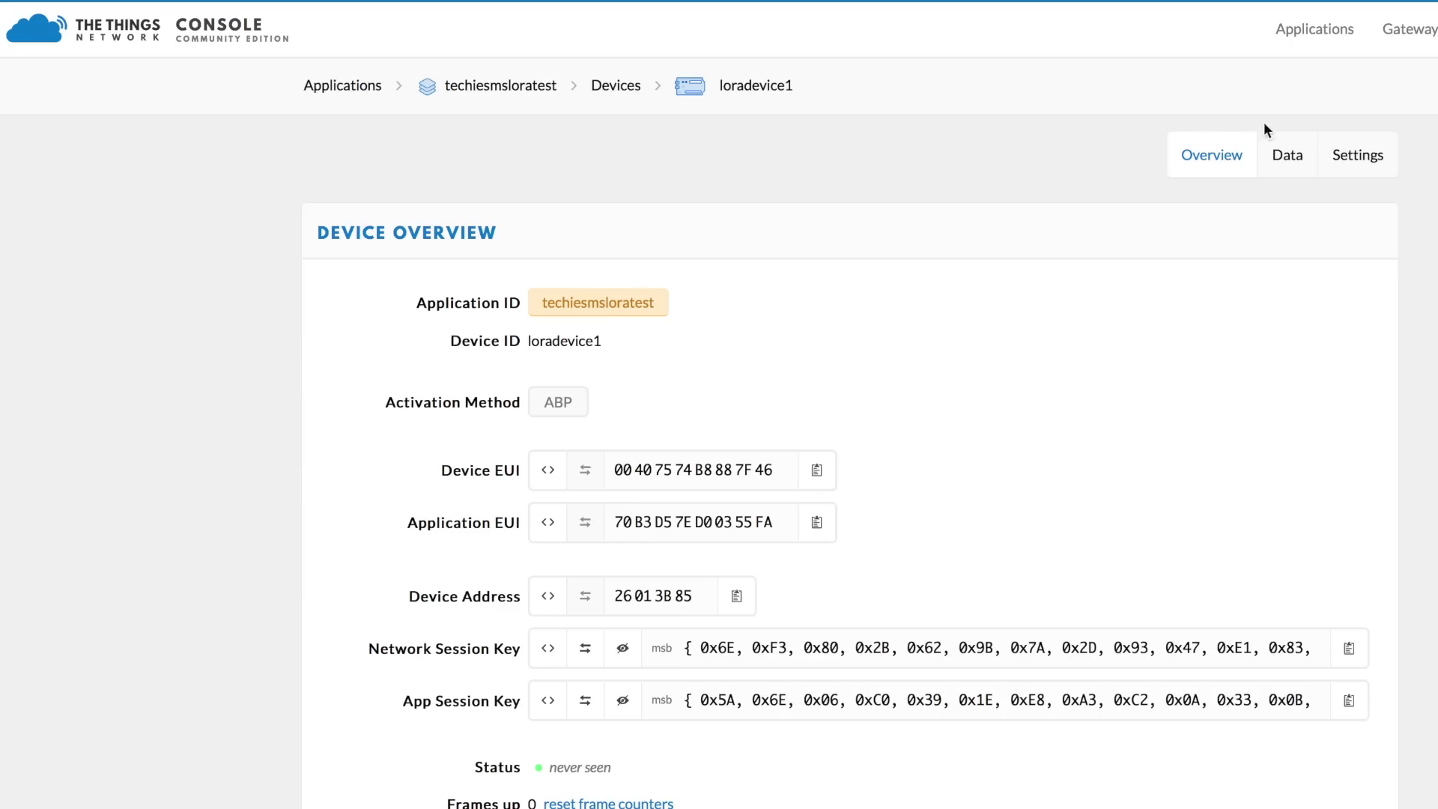
click(1271, 155)
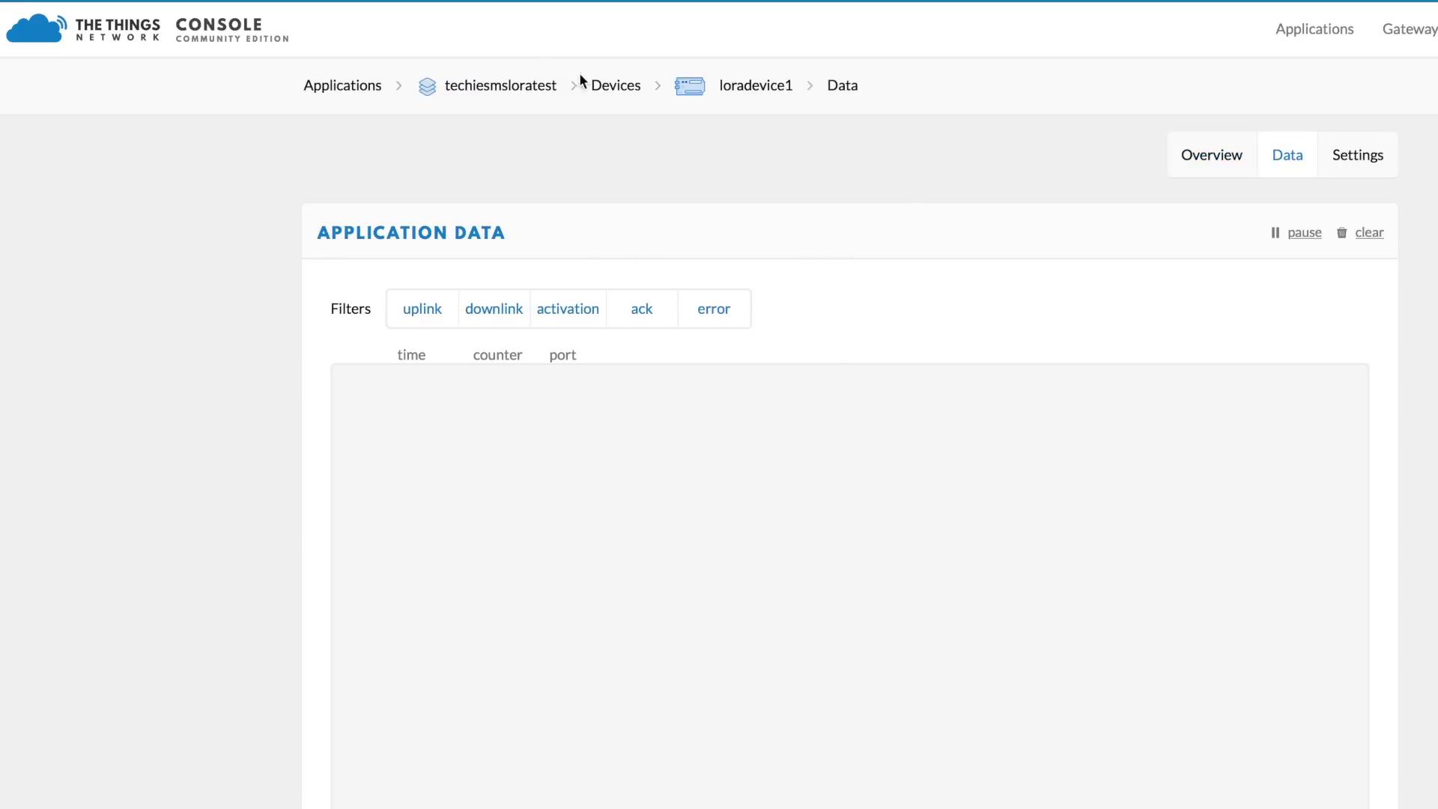
click(744, 89)
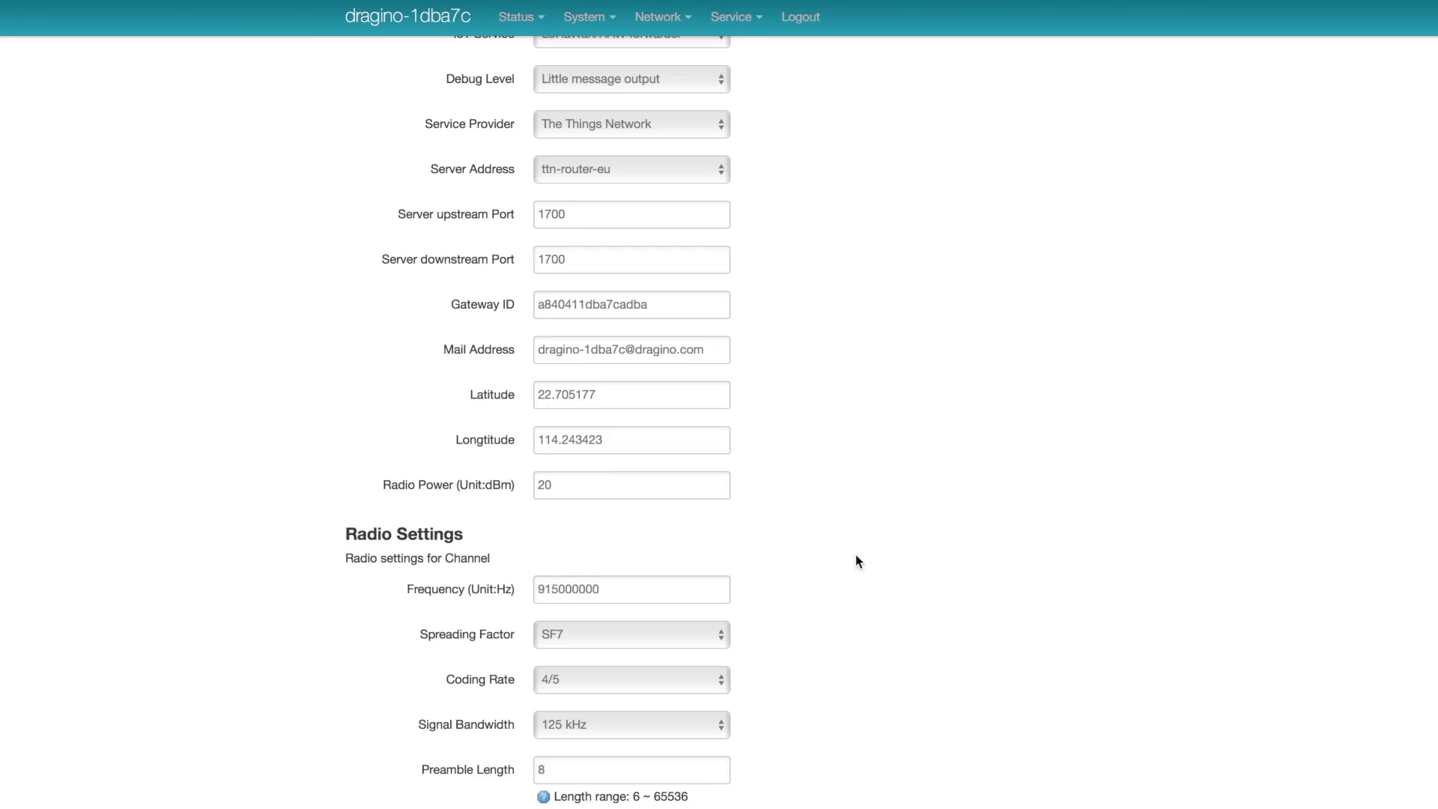
Change the gateway Frequency to 865402500 and Save & Apply
scroll(856, 555, up, 2)
scroll(856, 555, down, 3)
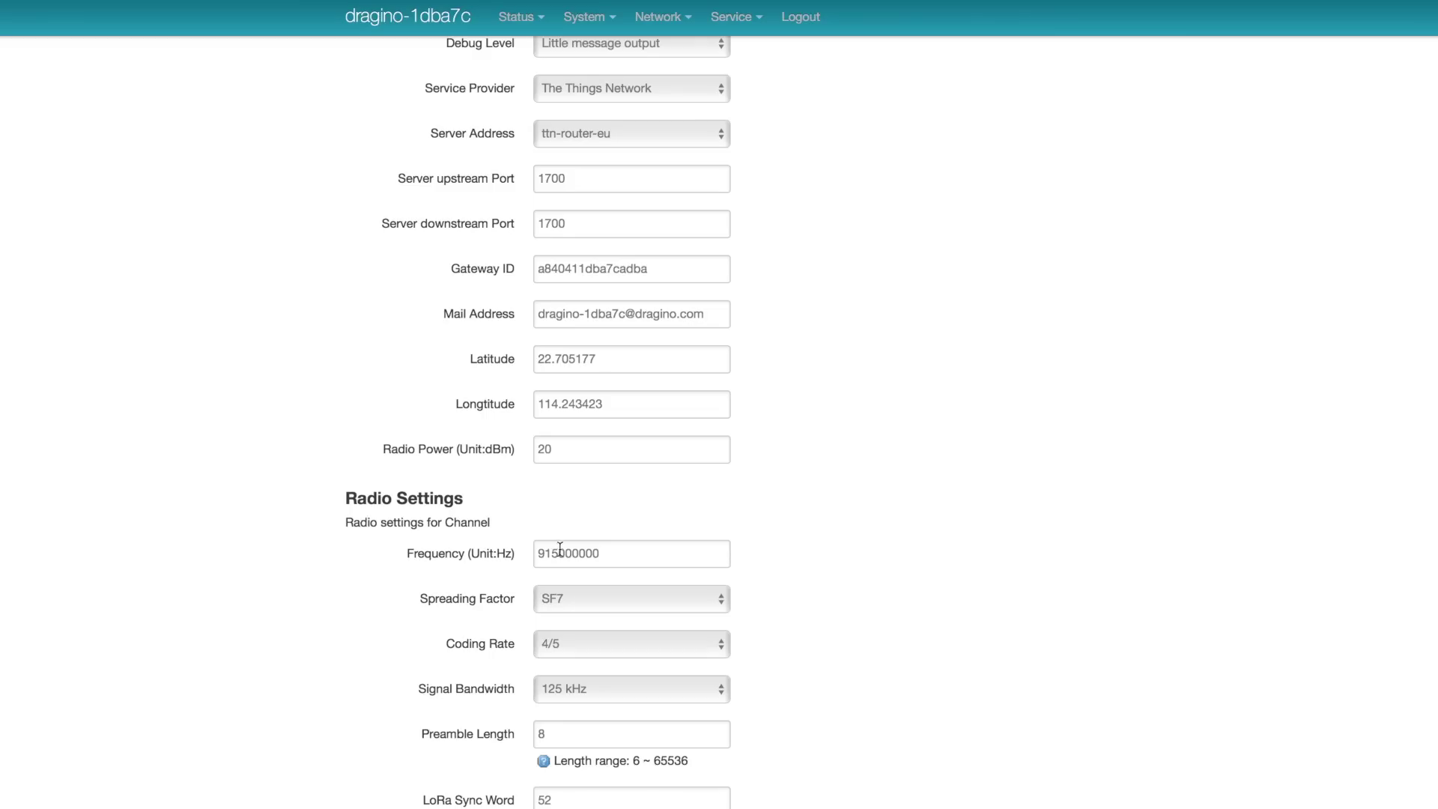
double_click(569, 553)
text(8654025)
text(00)
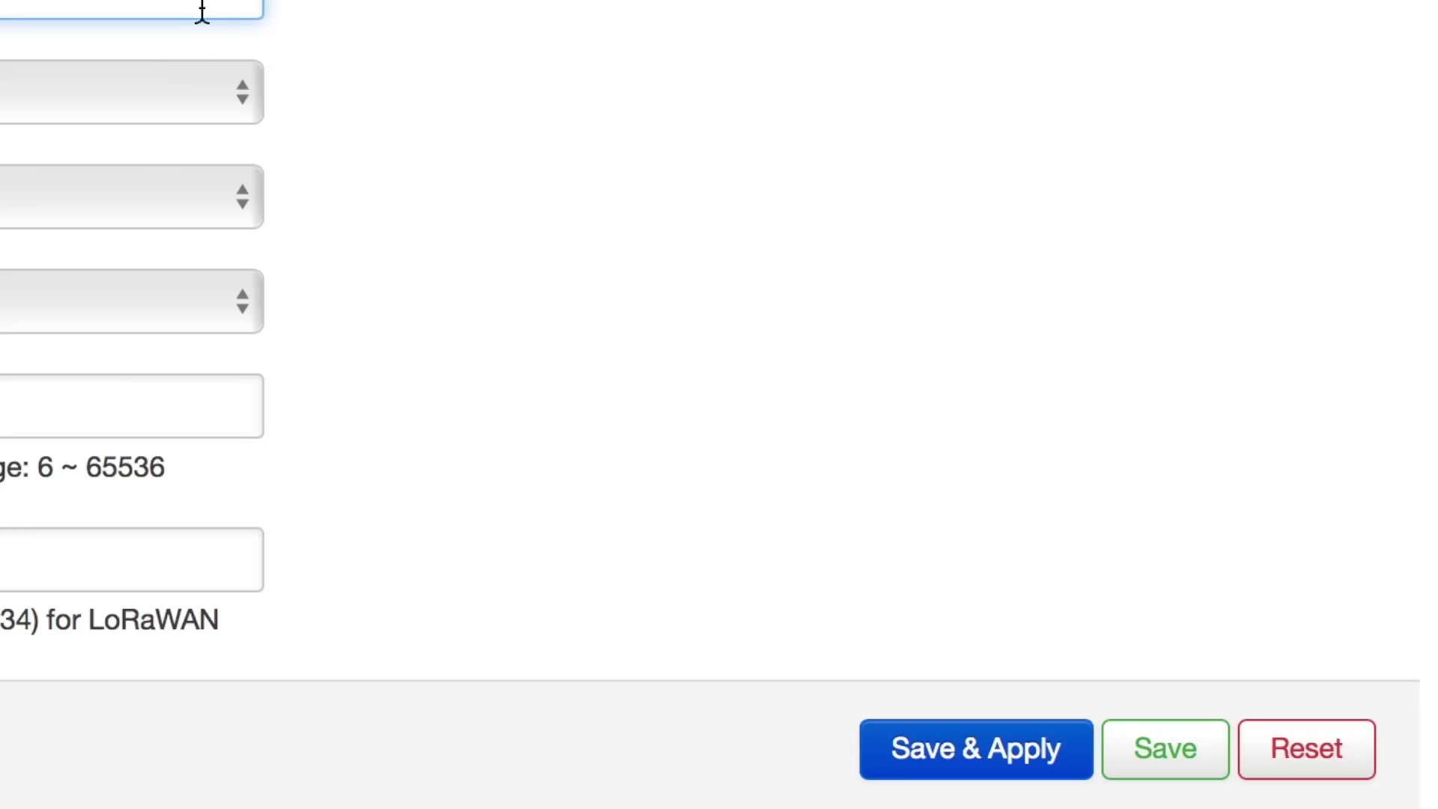
click(940, 758)
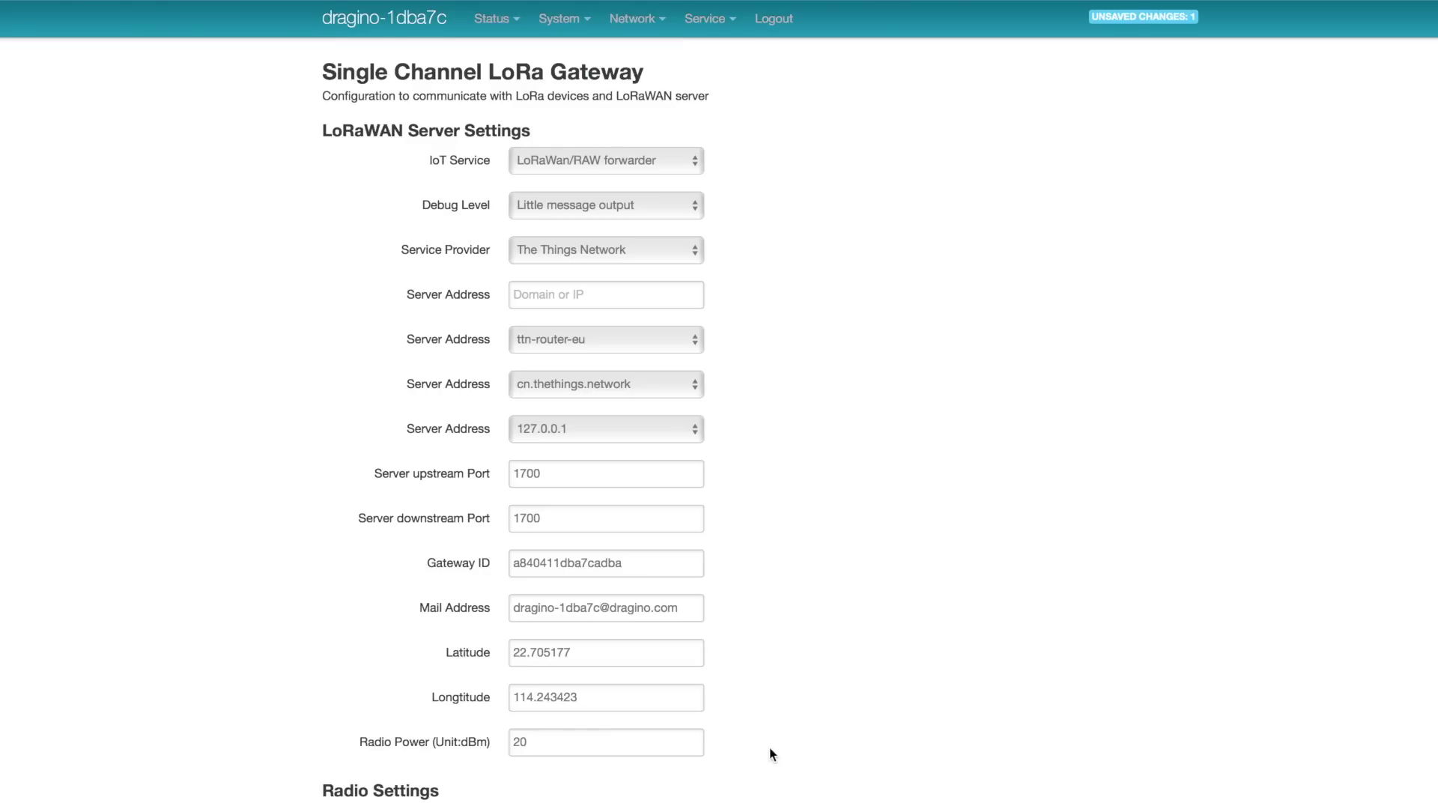
scroll(770, 747, down, 1)
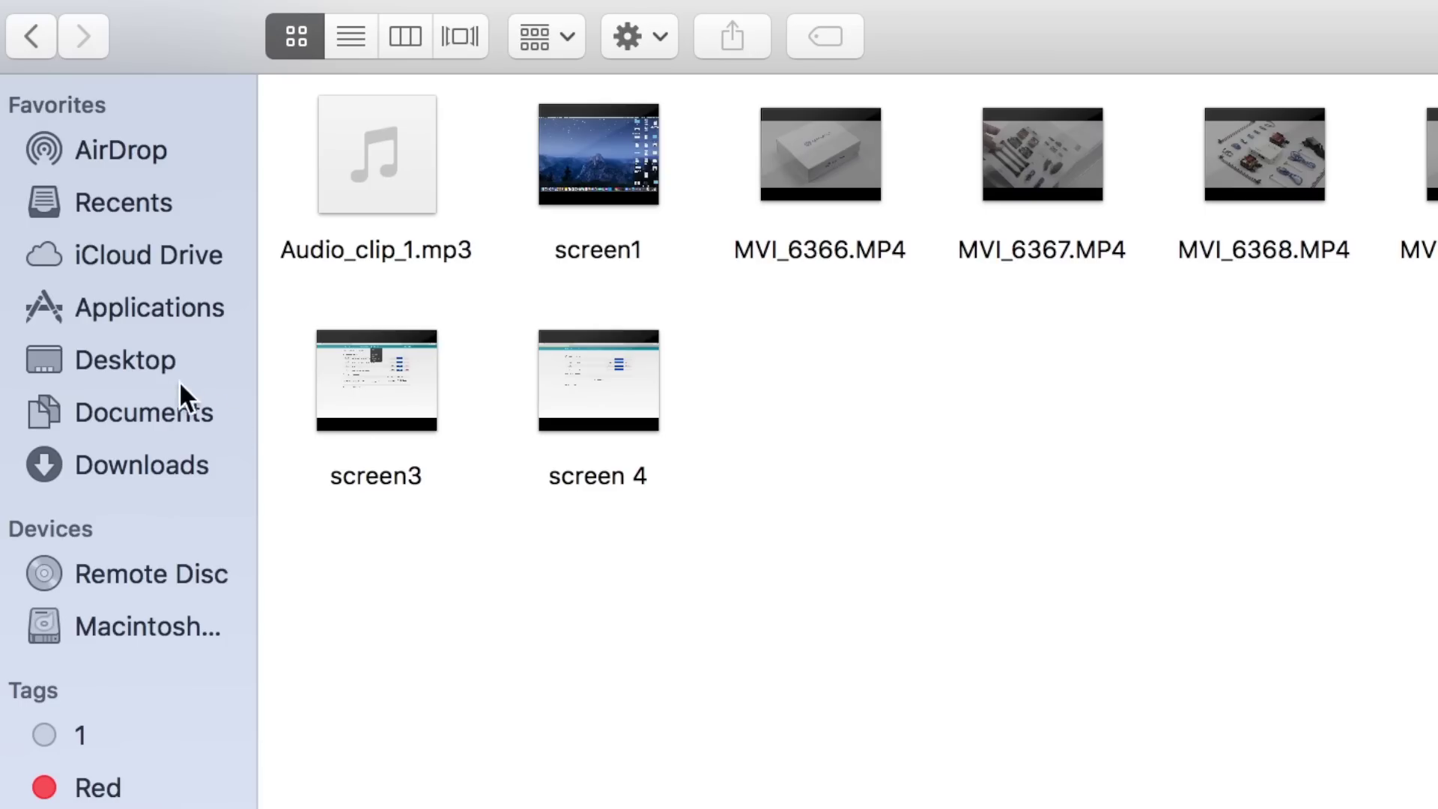
click(151, 417)
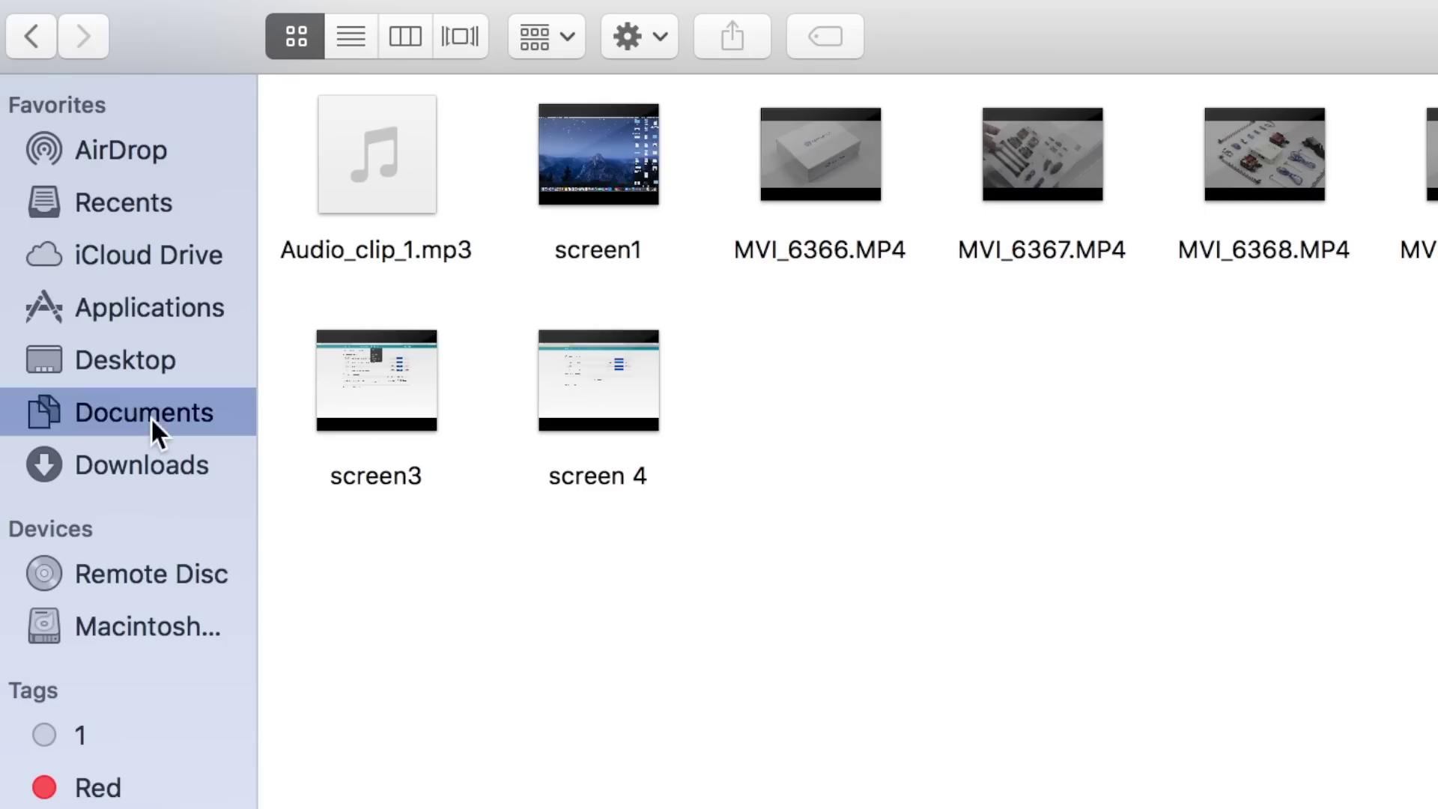
Browse Arduino > libraries > arduino-lmic-master > src > lmic and open lorabase.h with Sublime Text
double_click(379, 196)
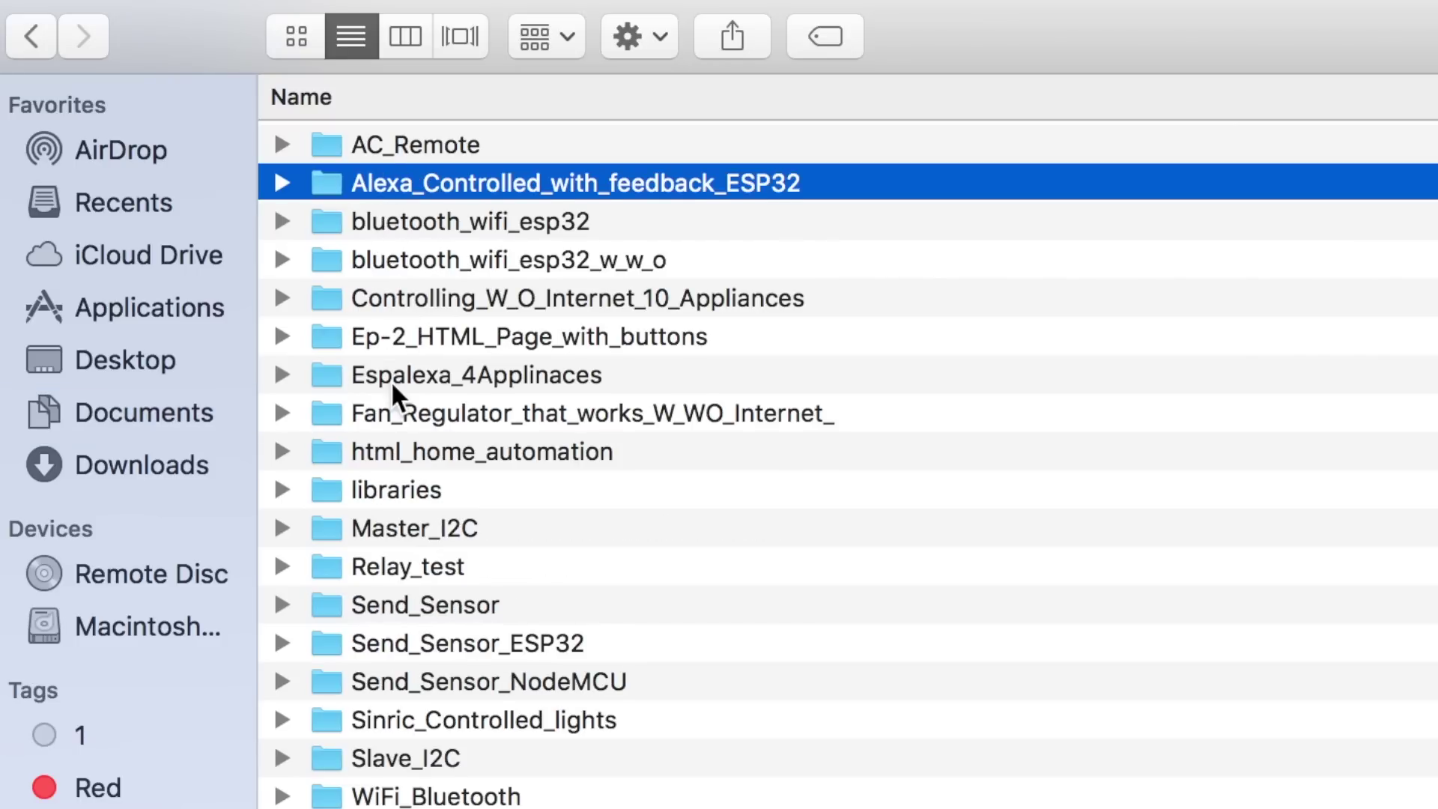
double_click(416, 487)
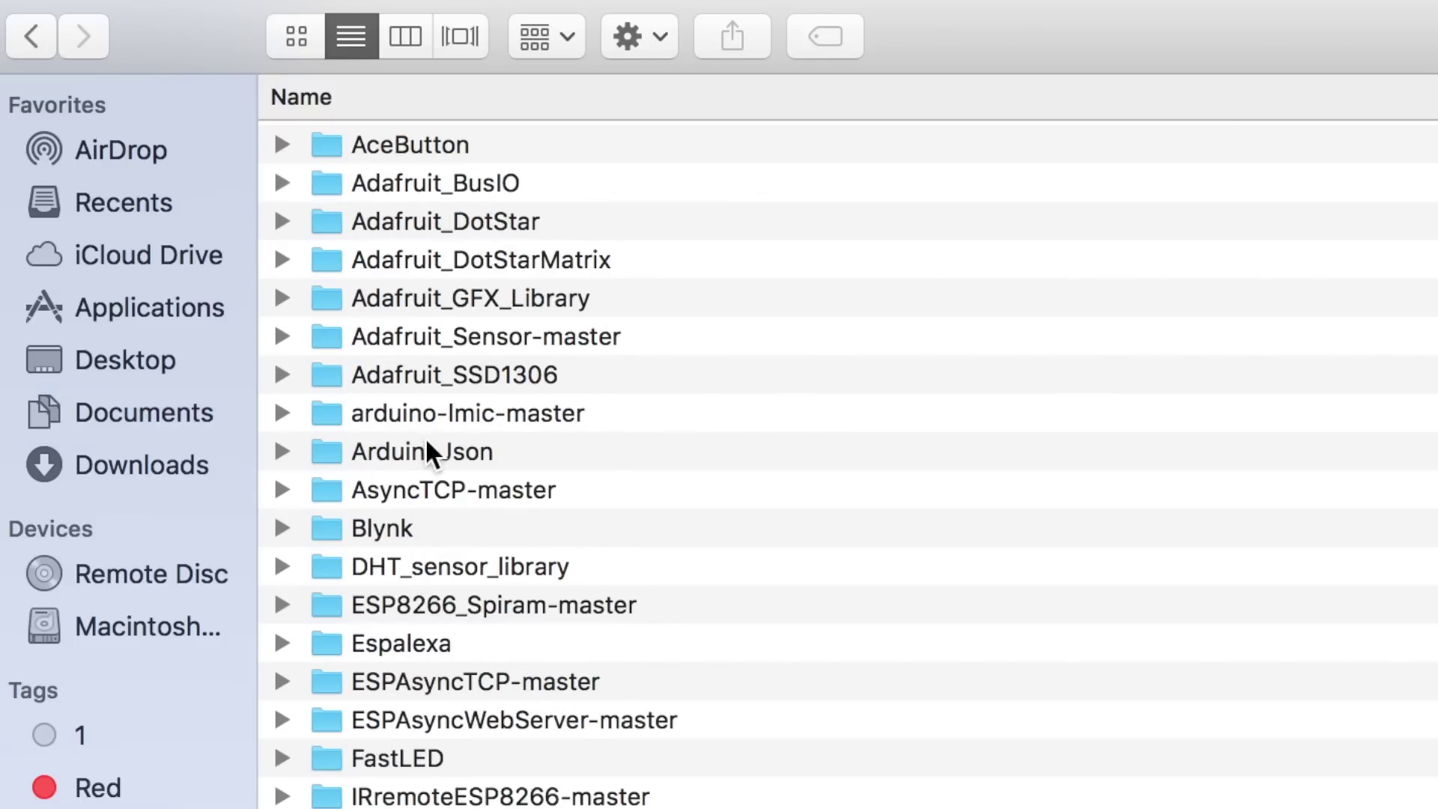
double_click(424, 414)
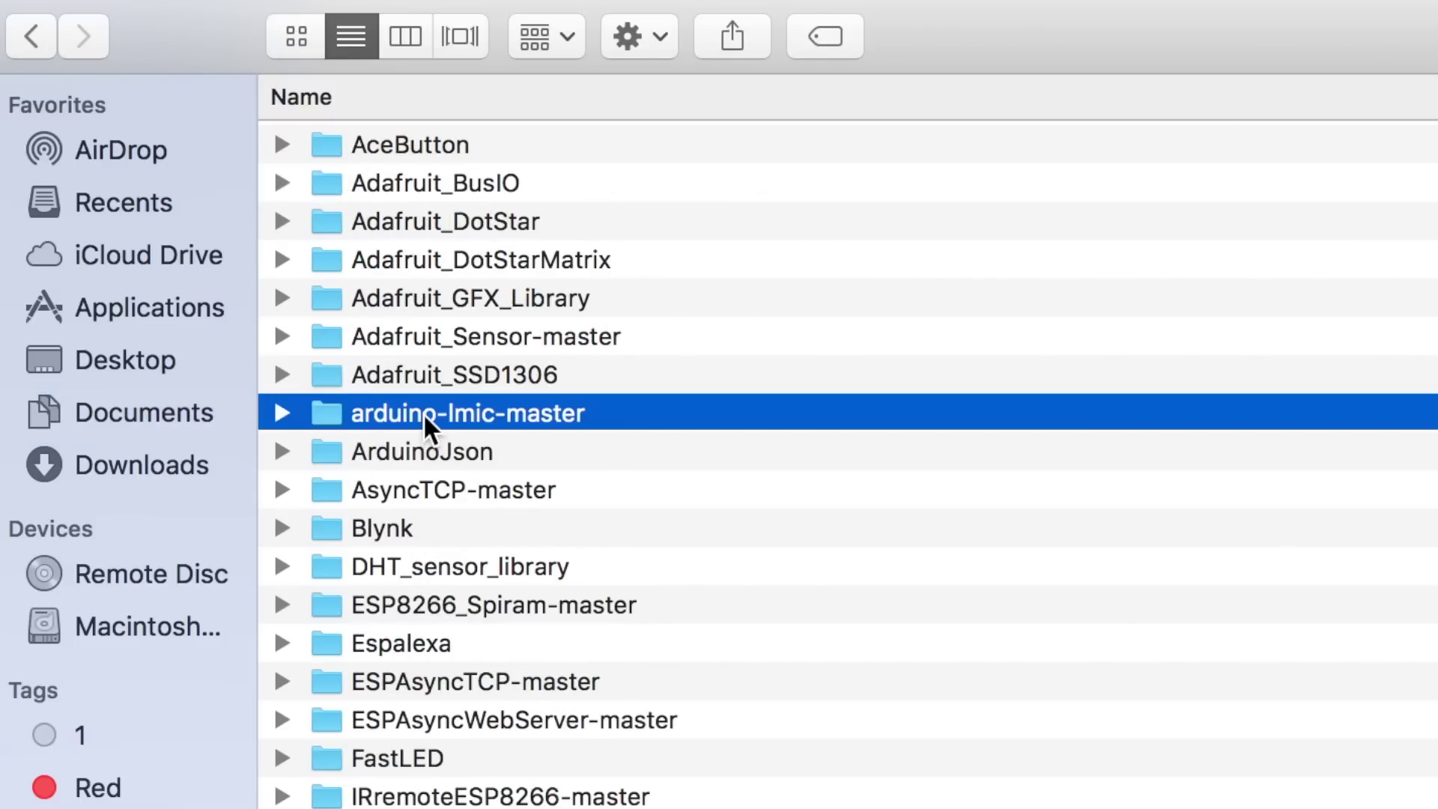
double_click(378, 298)
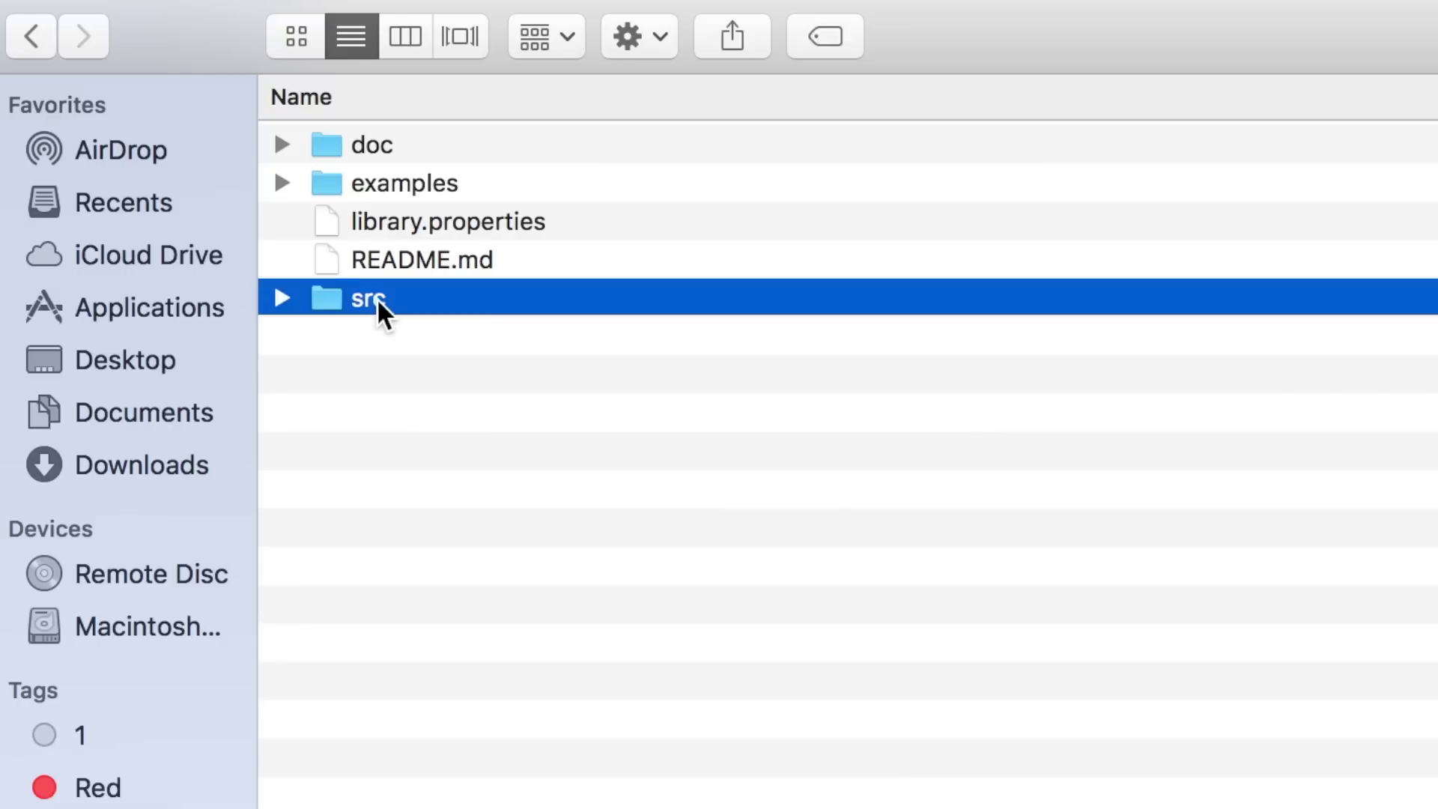
double_click(383, 234)
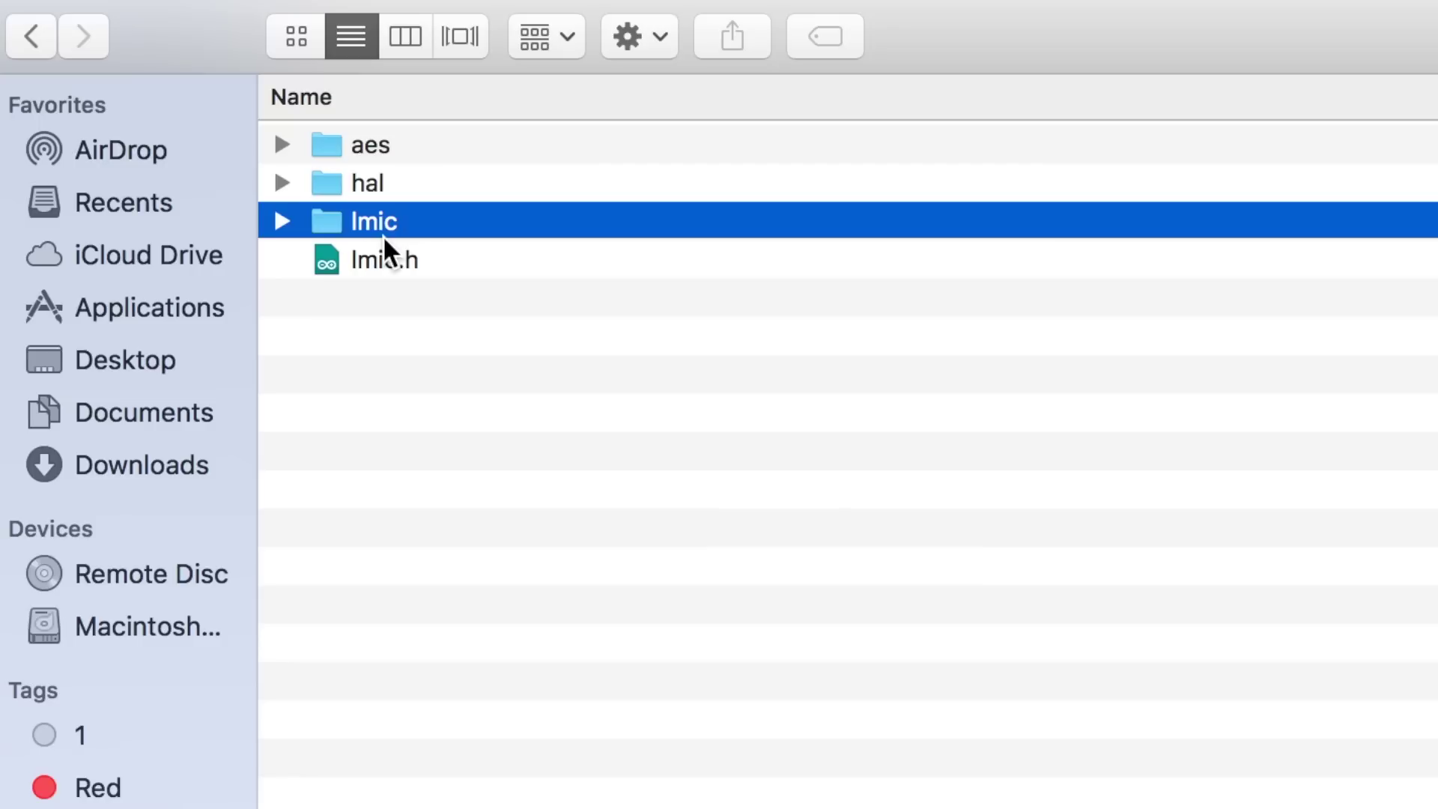
click(427, 290)
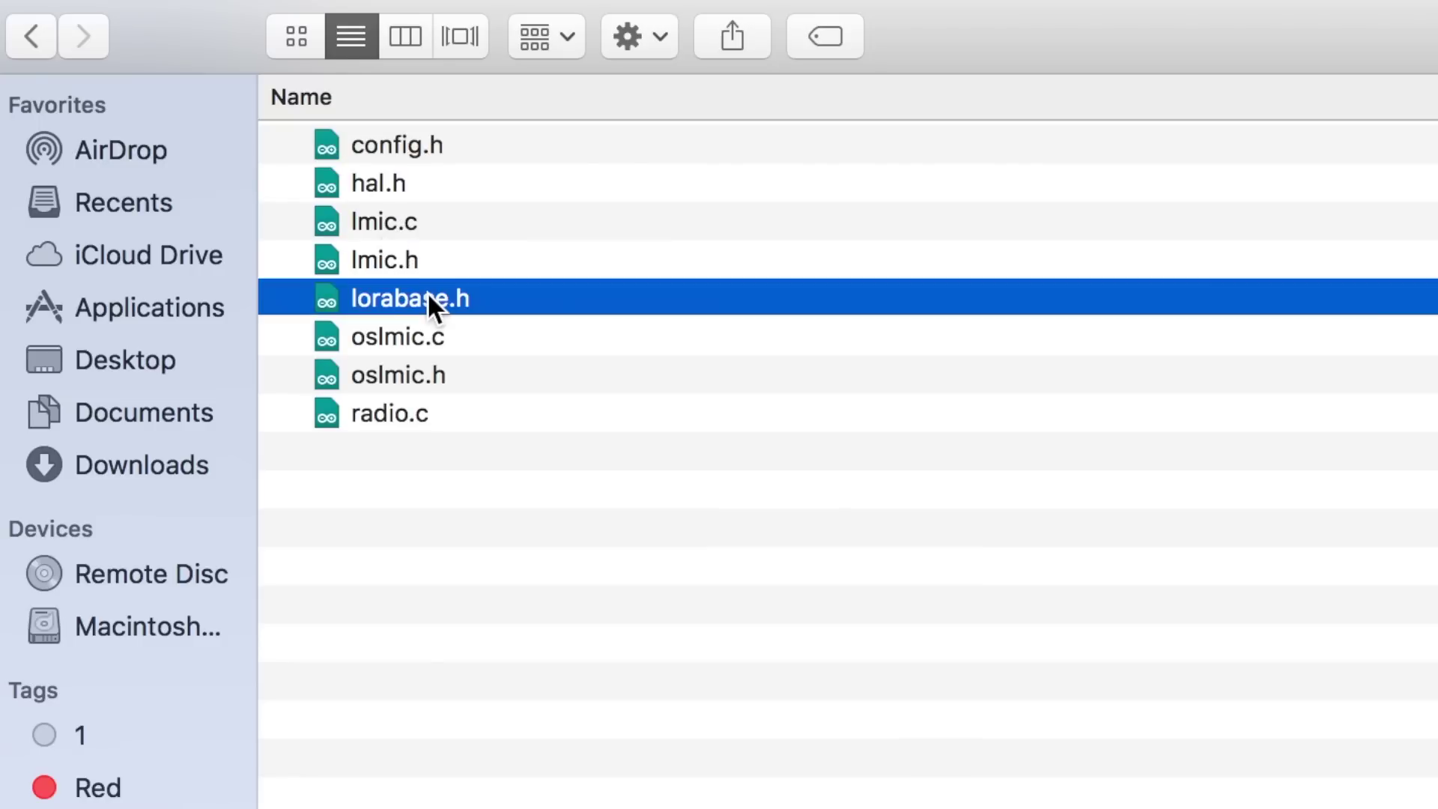
right_click(427, 290)
mouse_move(538, 363)
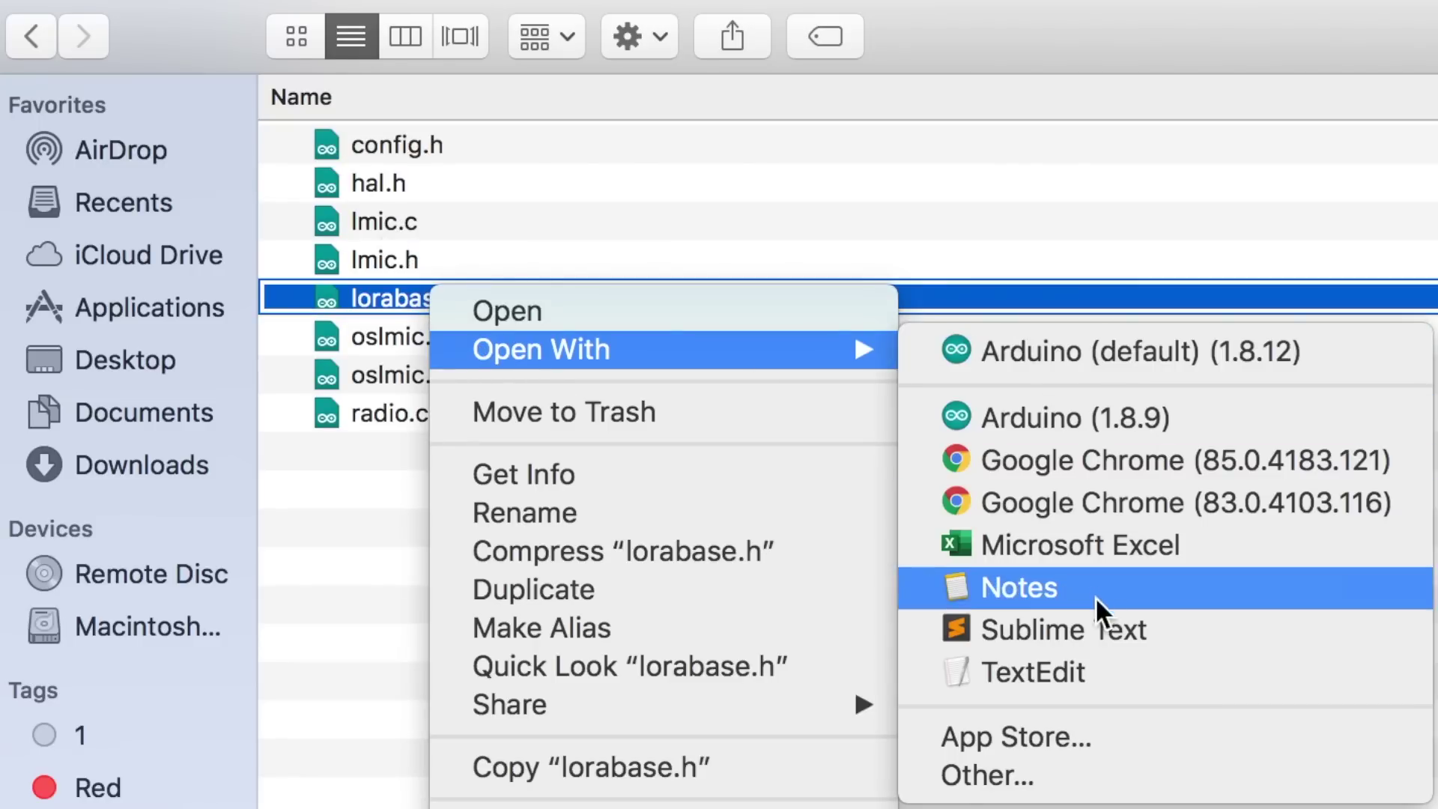
click(1093, 625)
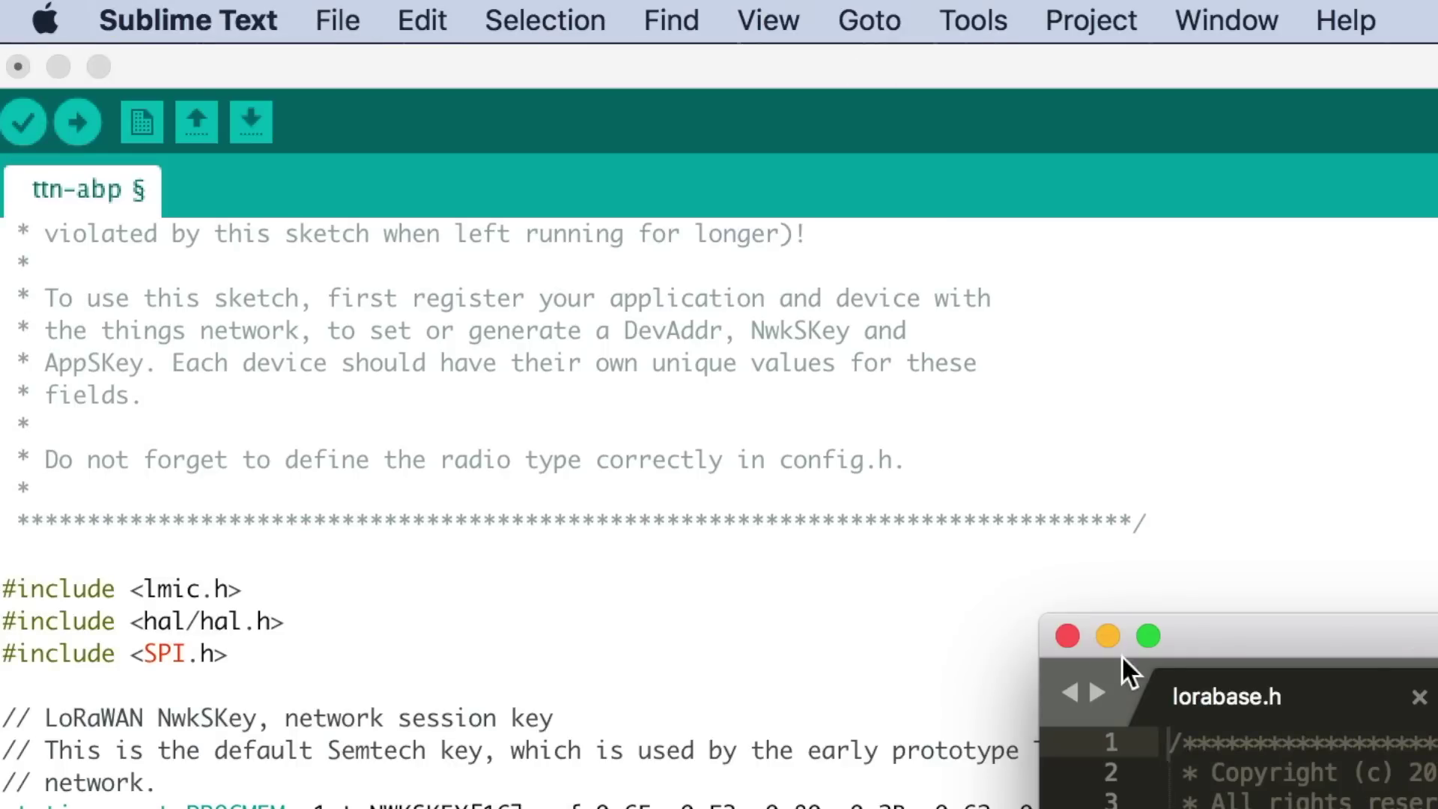
Paste 865402500 over the EU868_F2 through EU868_F6 values and save lorabase.h
click(1149, 637)
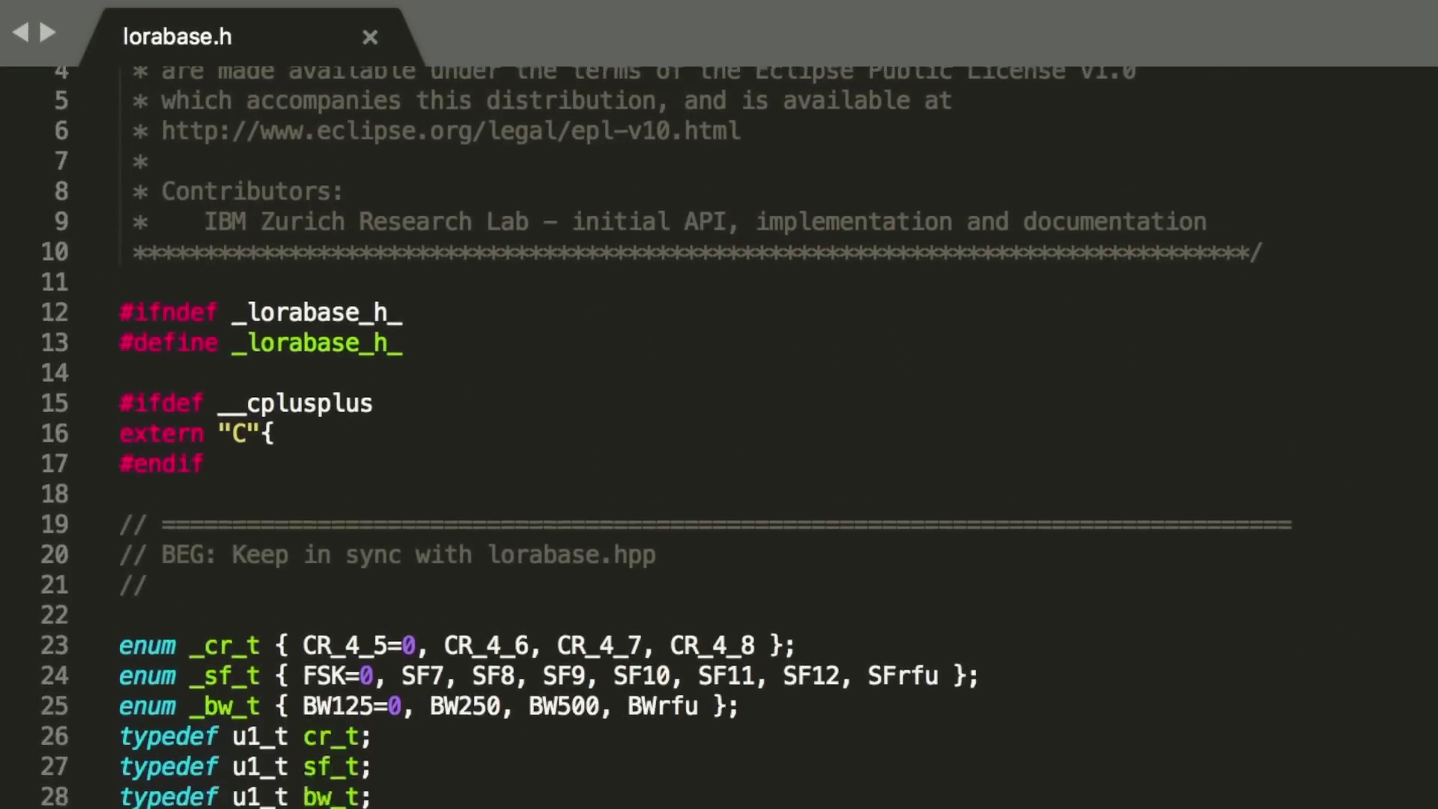
scroll(779, 183, down, 20)
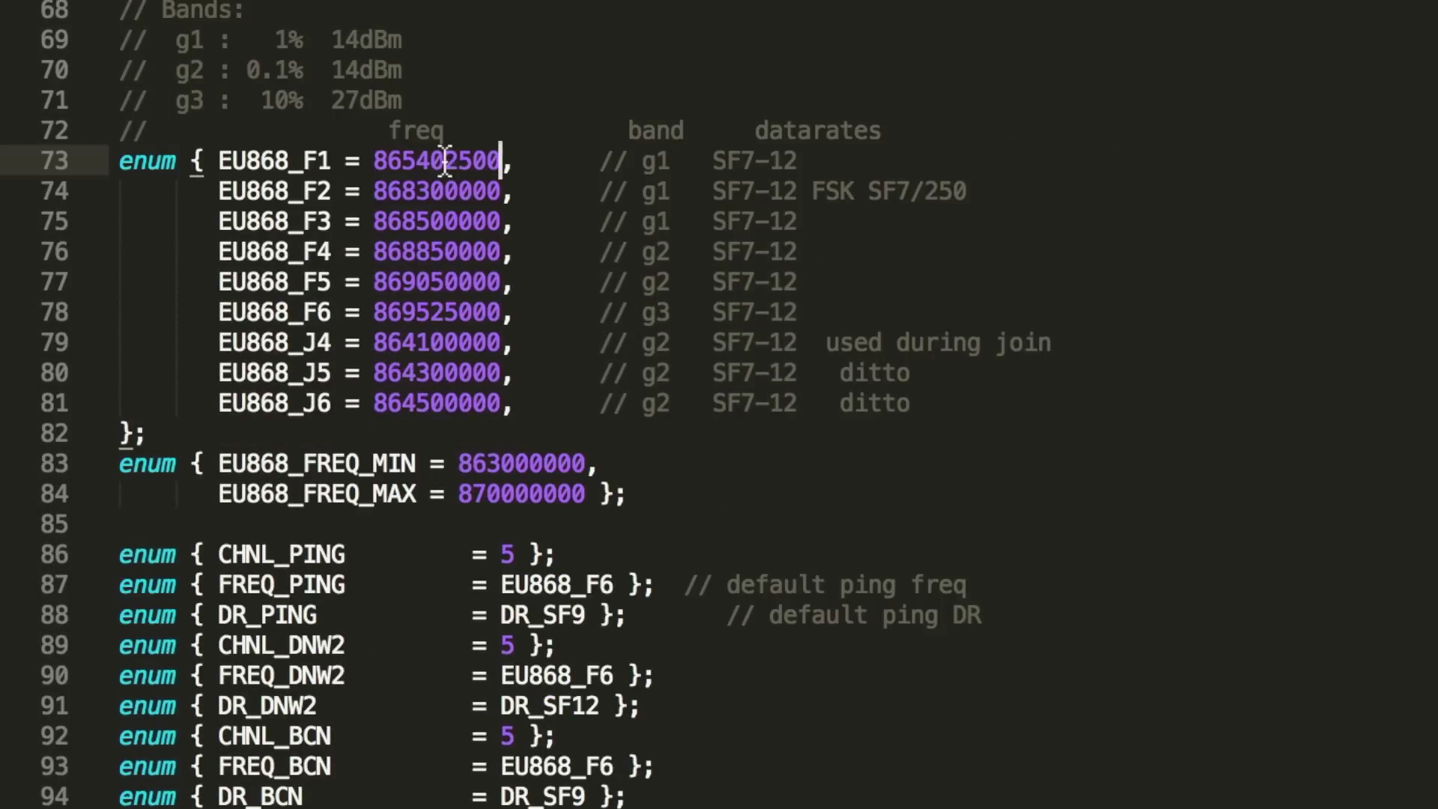
double_click(441, 191)
text(865402500)
double_click(441, 221)
text(865402500)
double_click(453, 251)
text(865402500)
double_click(457, 281)
text(865402500)
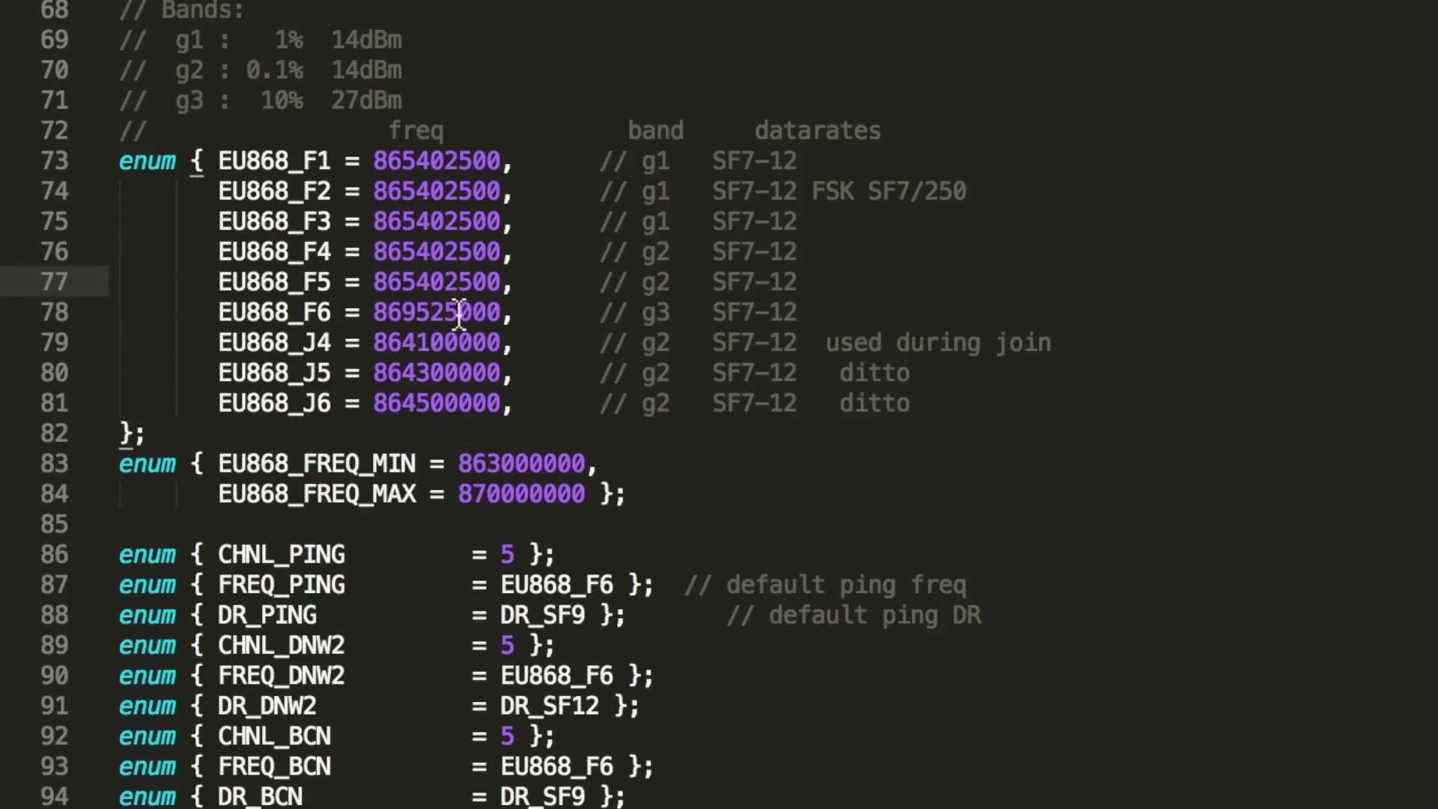
double_click(458, 312)
text(865402500)
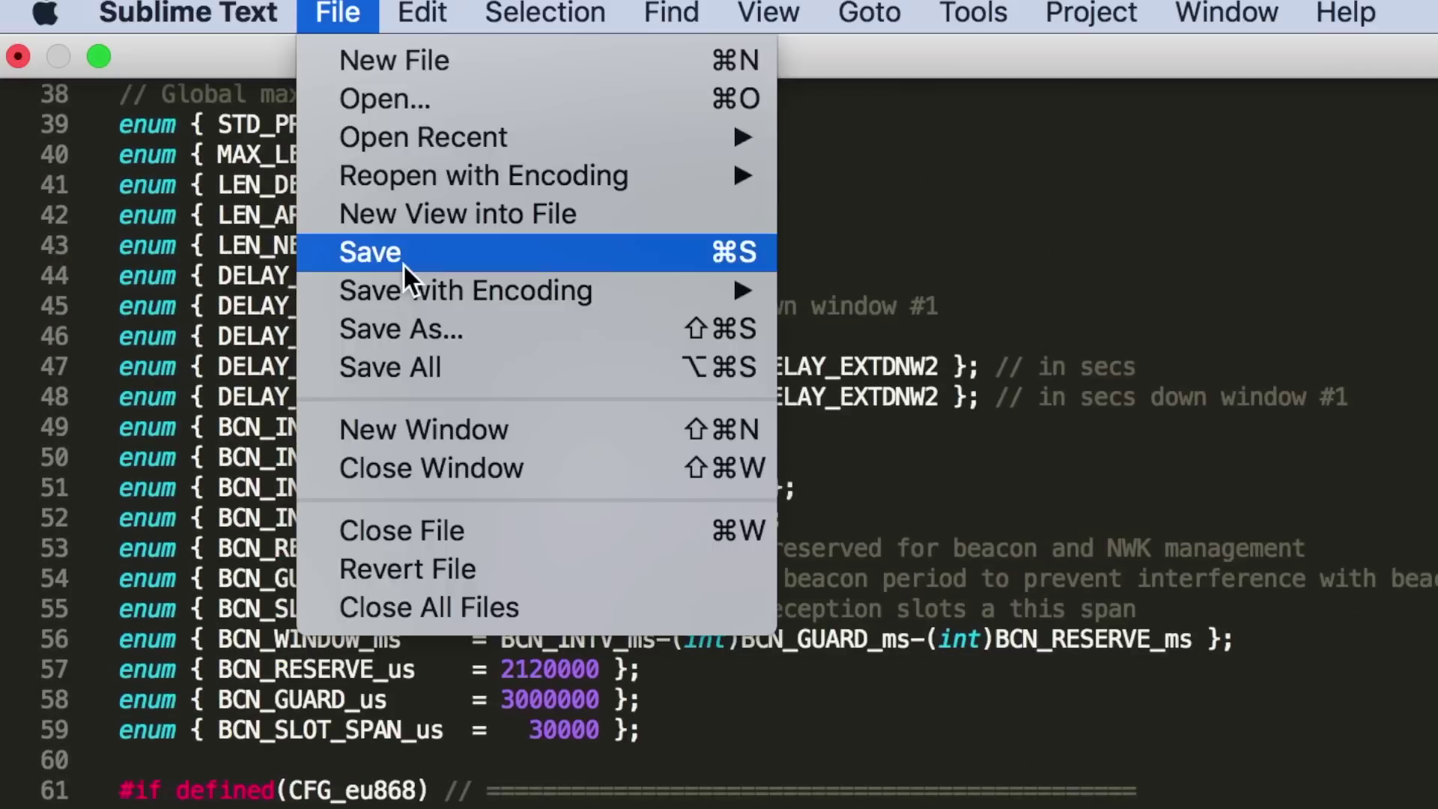
click(403, 263)
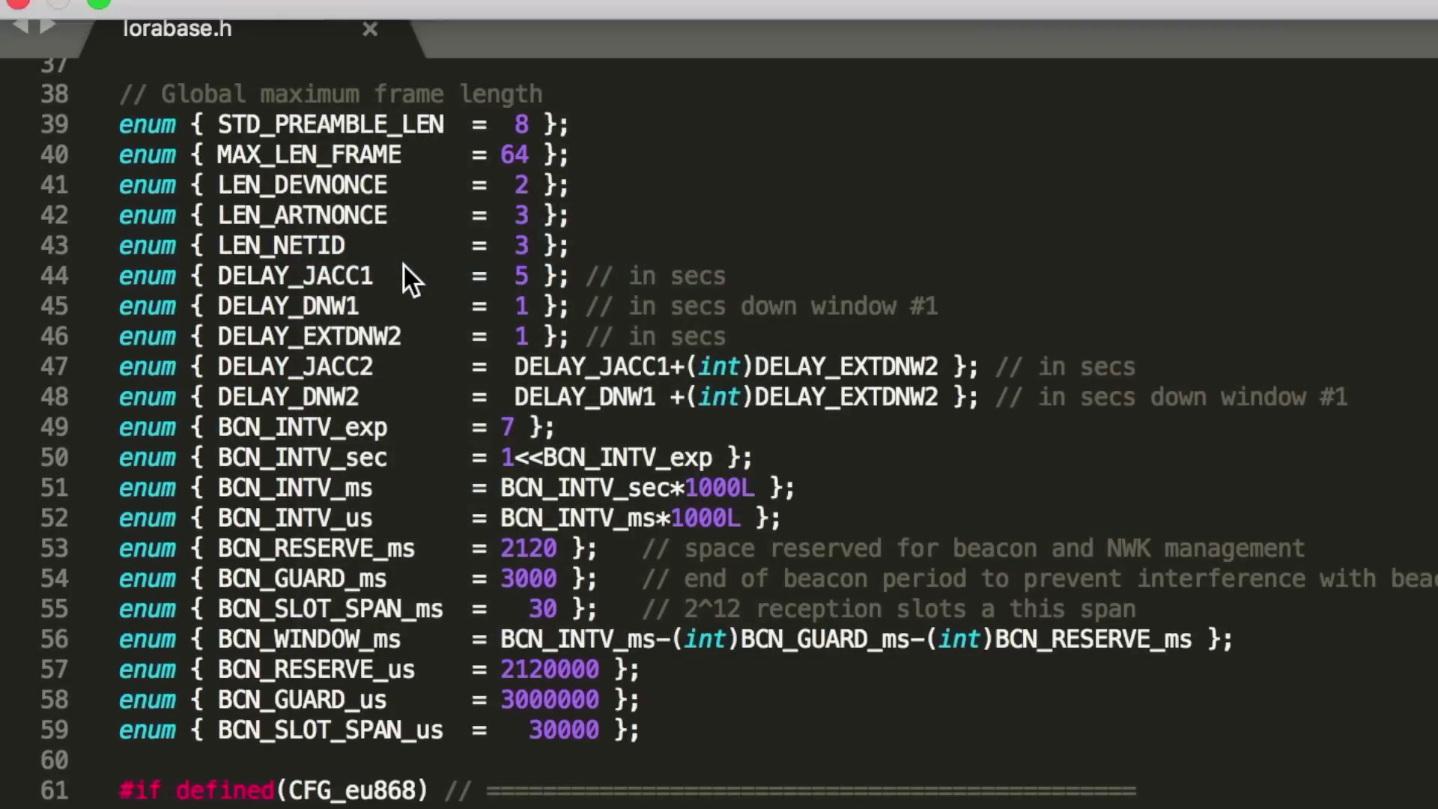
key(ctrl+Left)
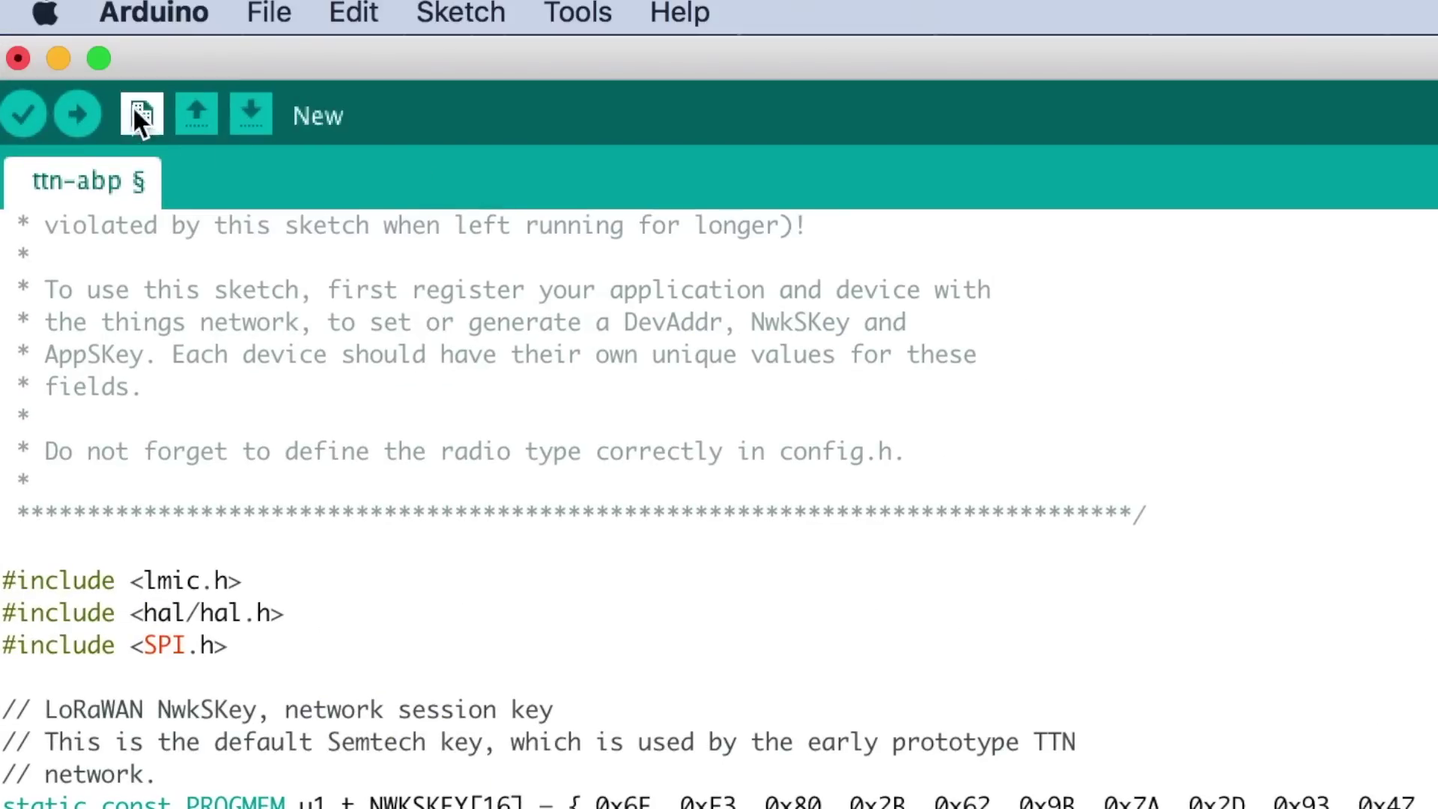
Re-upload the ttn-abp sketch with the single-frequency lorabase.h to the board
click(82, 115)
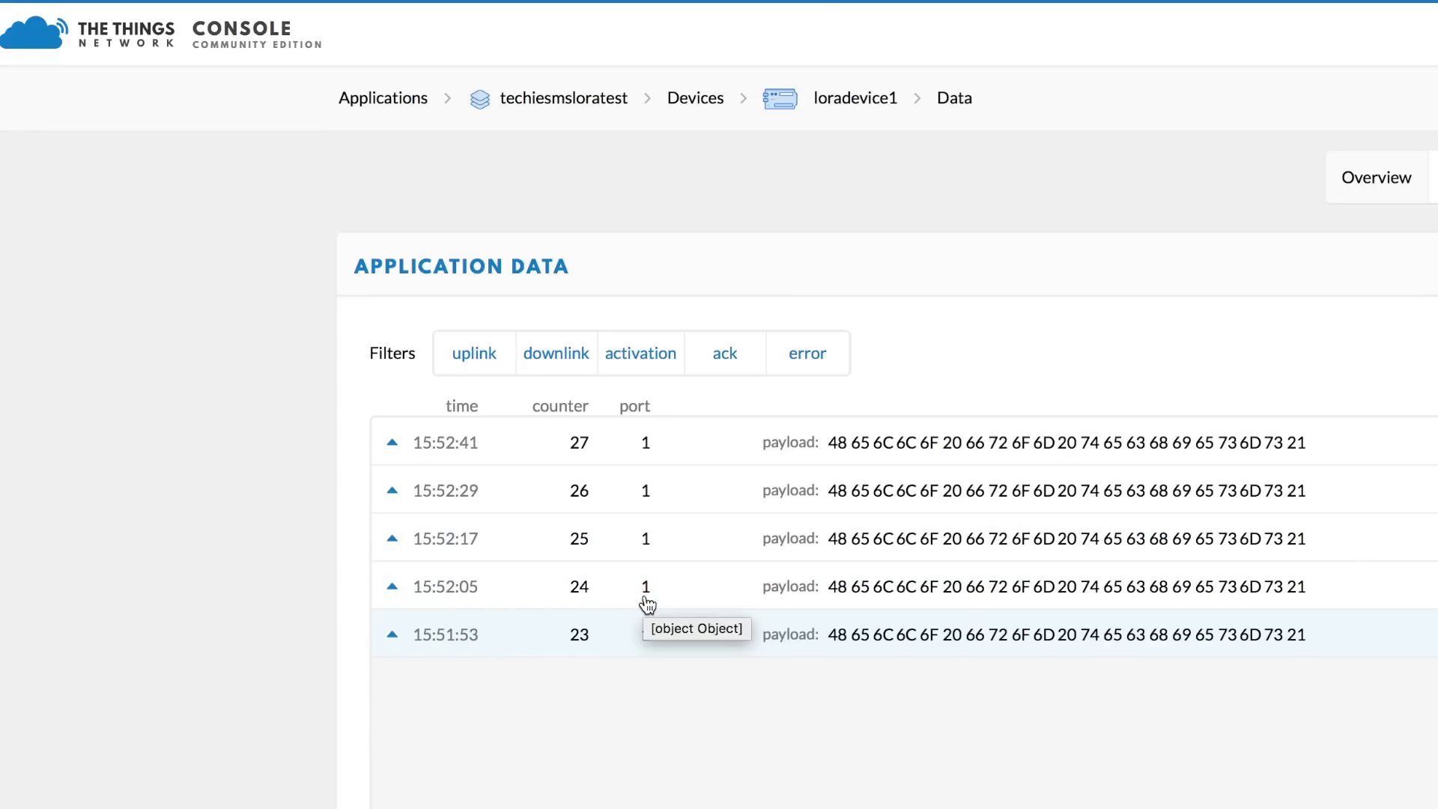
Check loradevice1's last-seen time, then expand the 15:52:54 uplink to view its hex payload
click(1384, 185)
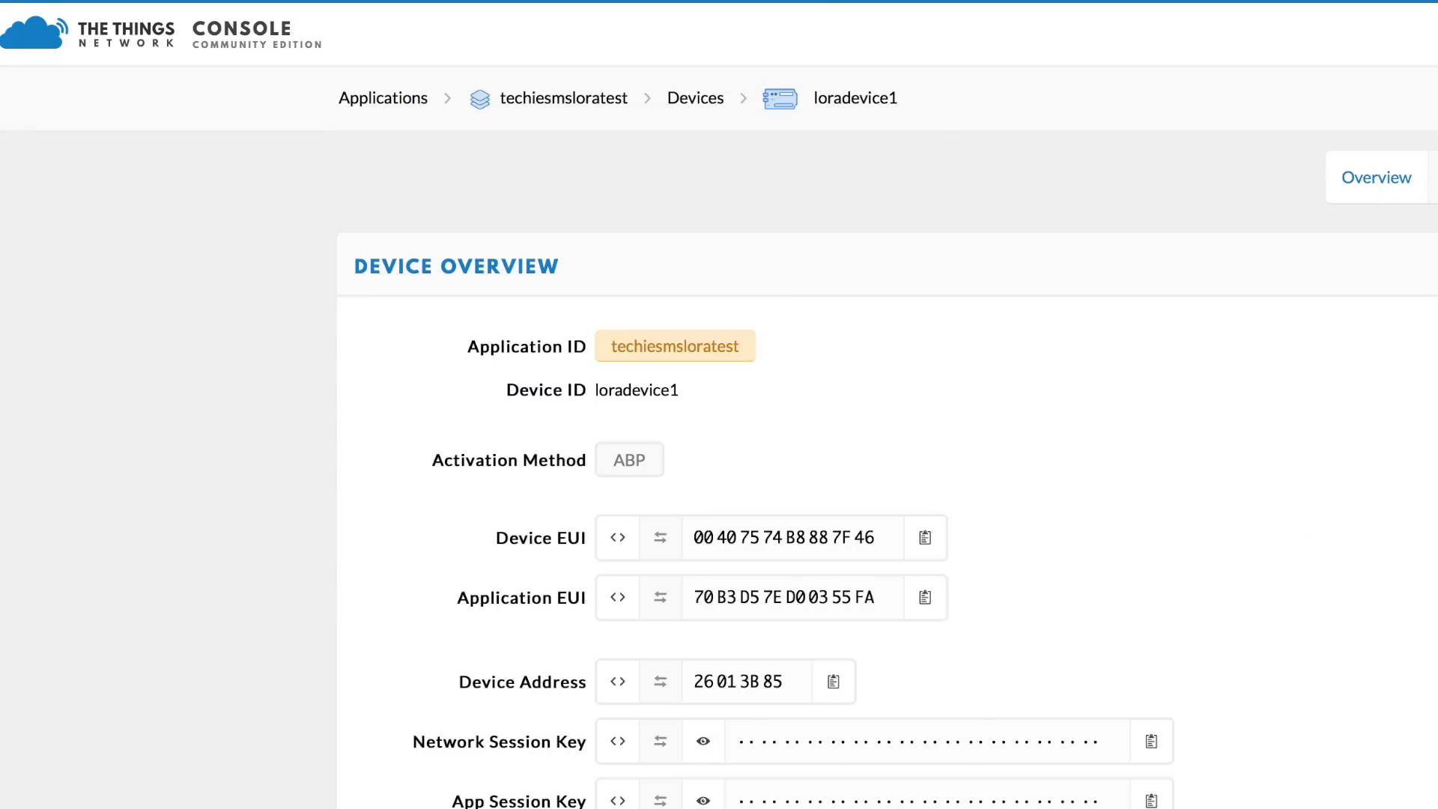
scroll(596, 637, down, 3)
drag(614, 620, 734, 607)
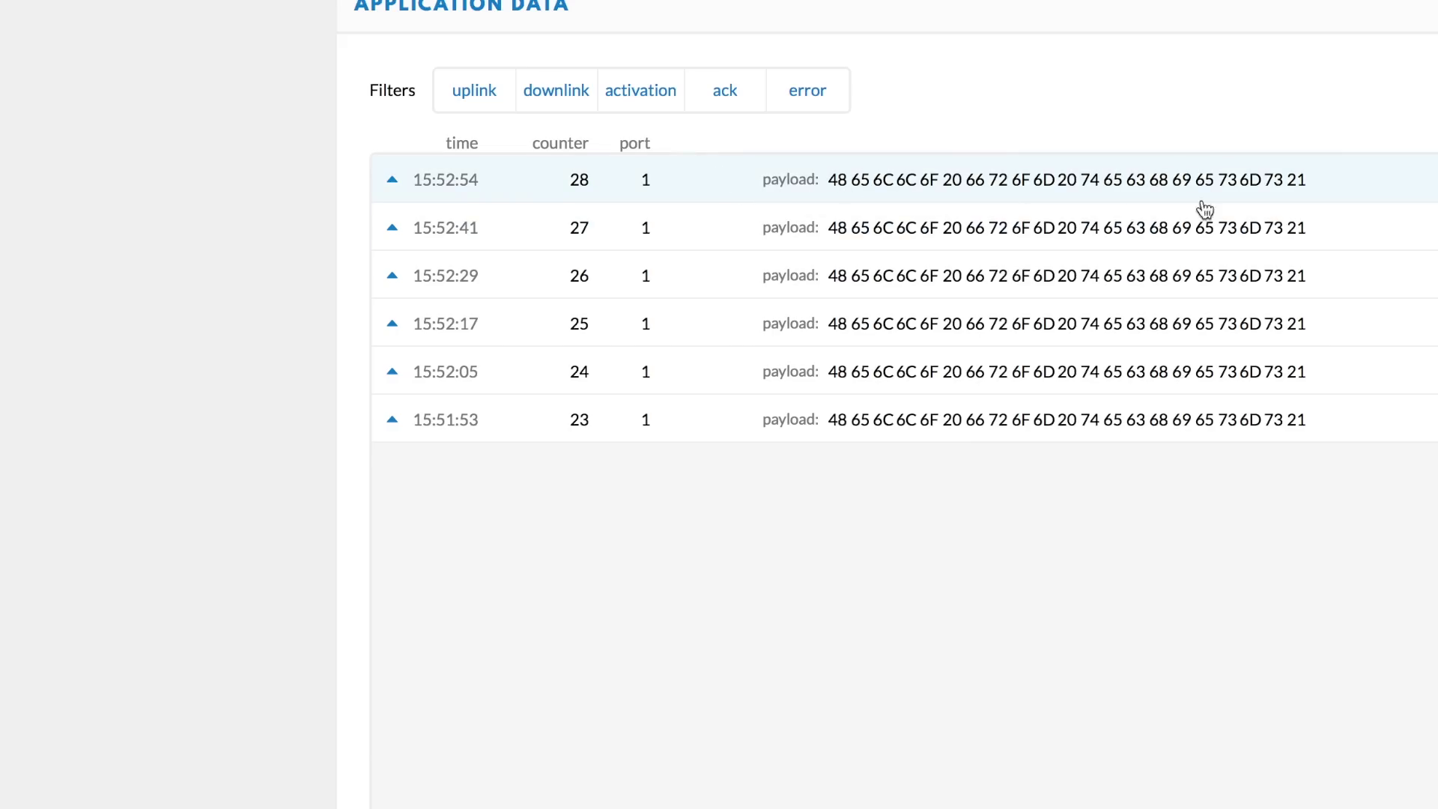
click(1309, 188)
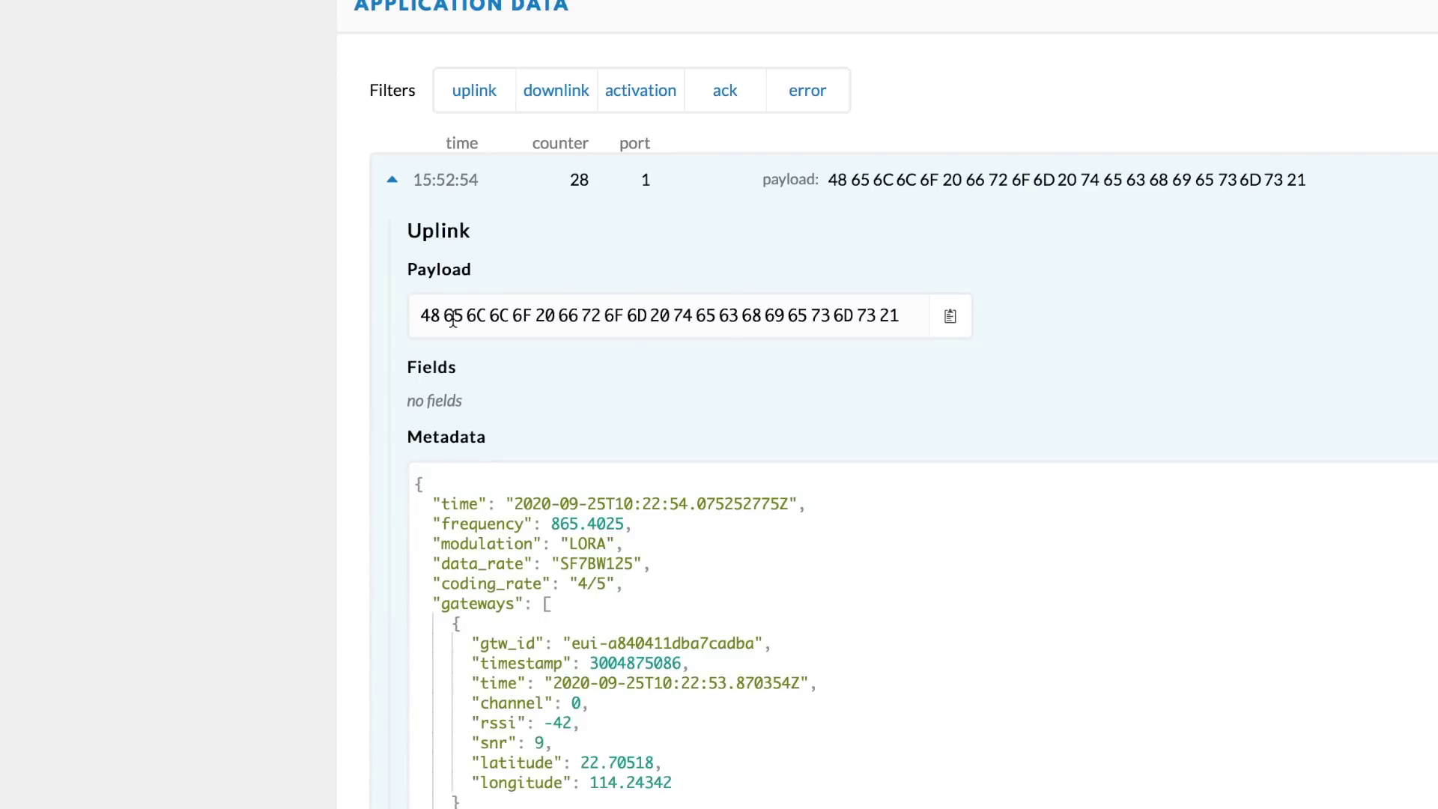
drag(420, 324, 921, 313)
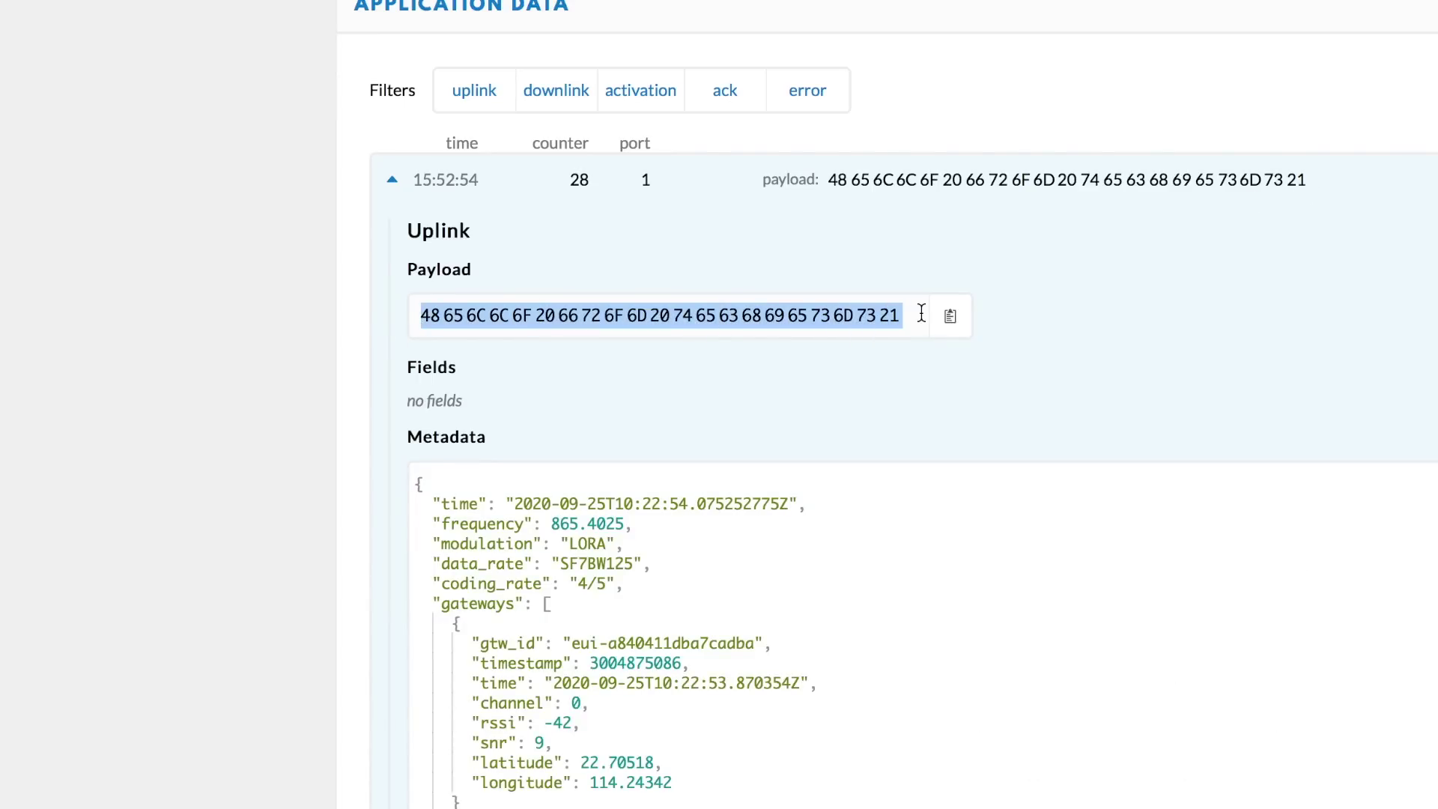
click(1101, 322)
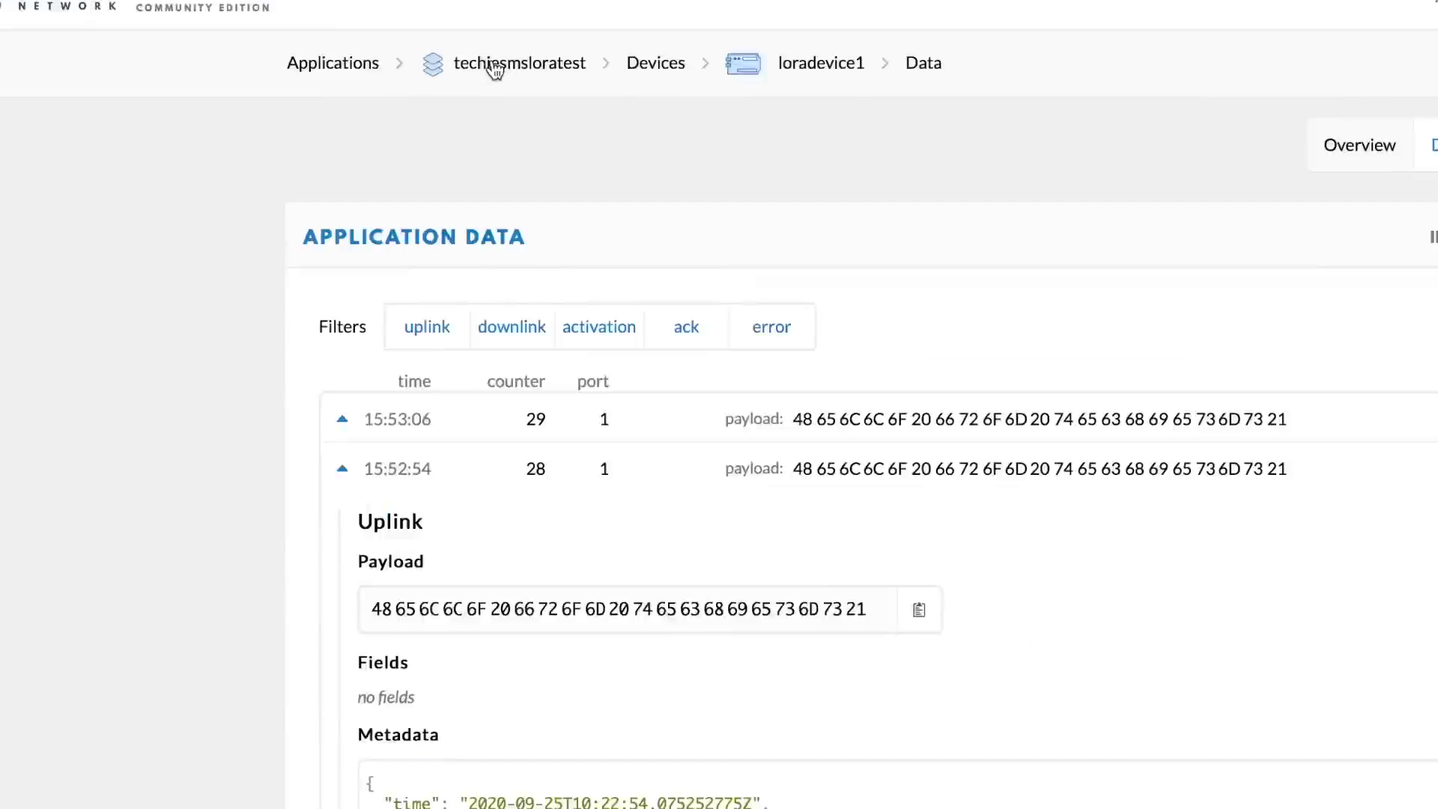
Replace techiesmsloratest's default decoder in Payload Formats with the pasted Decoder function and save
click(494, 67)
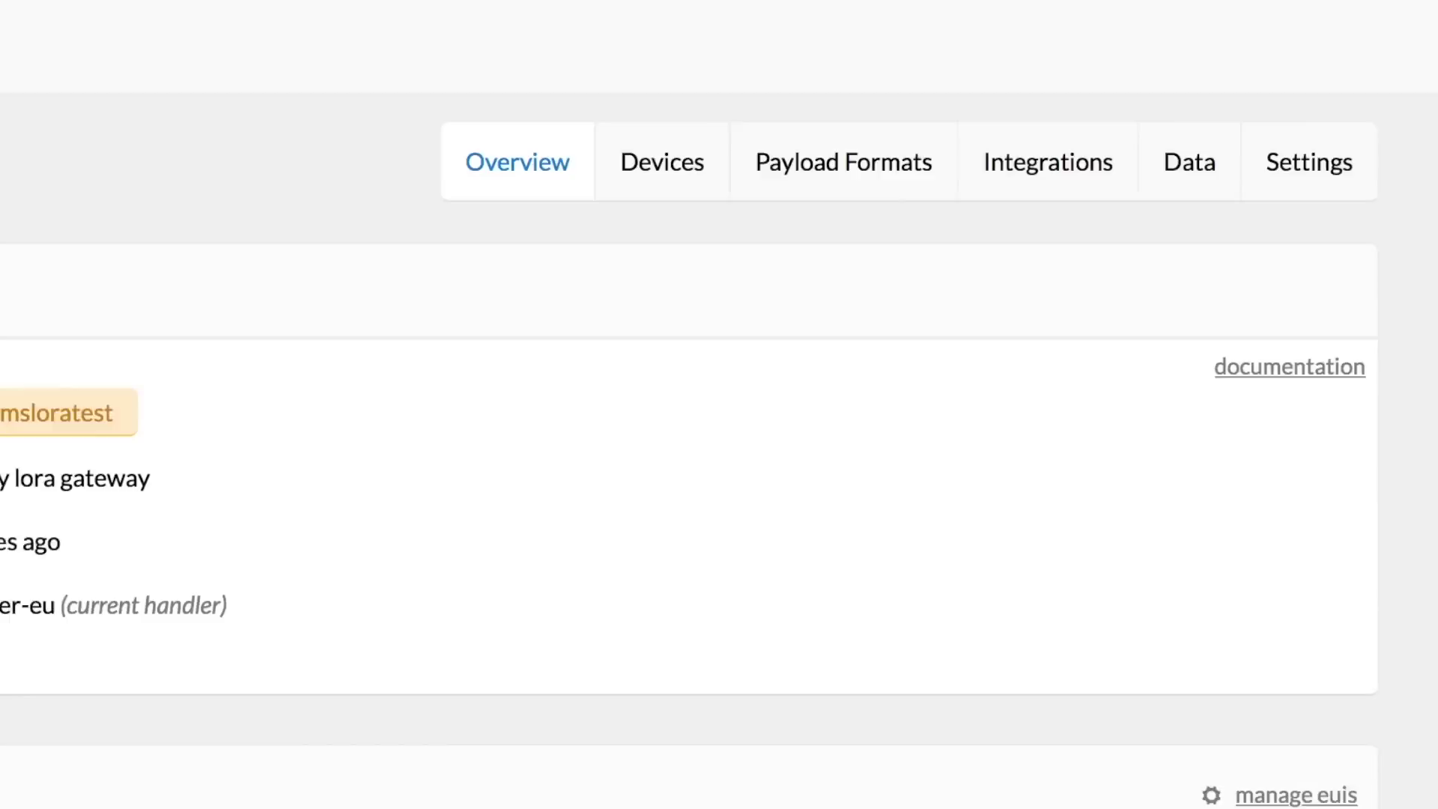
click(858, 162)
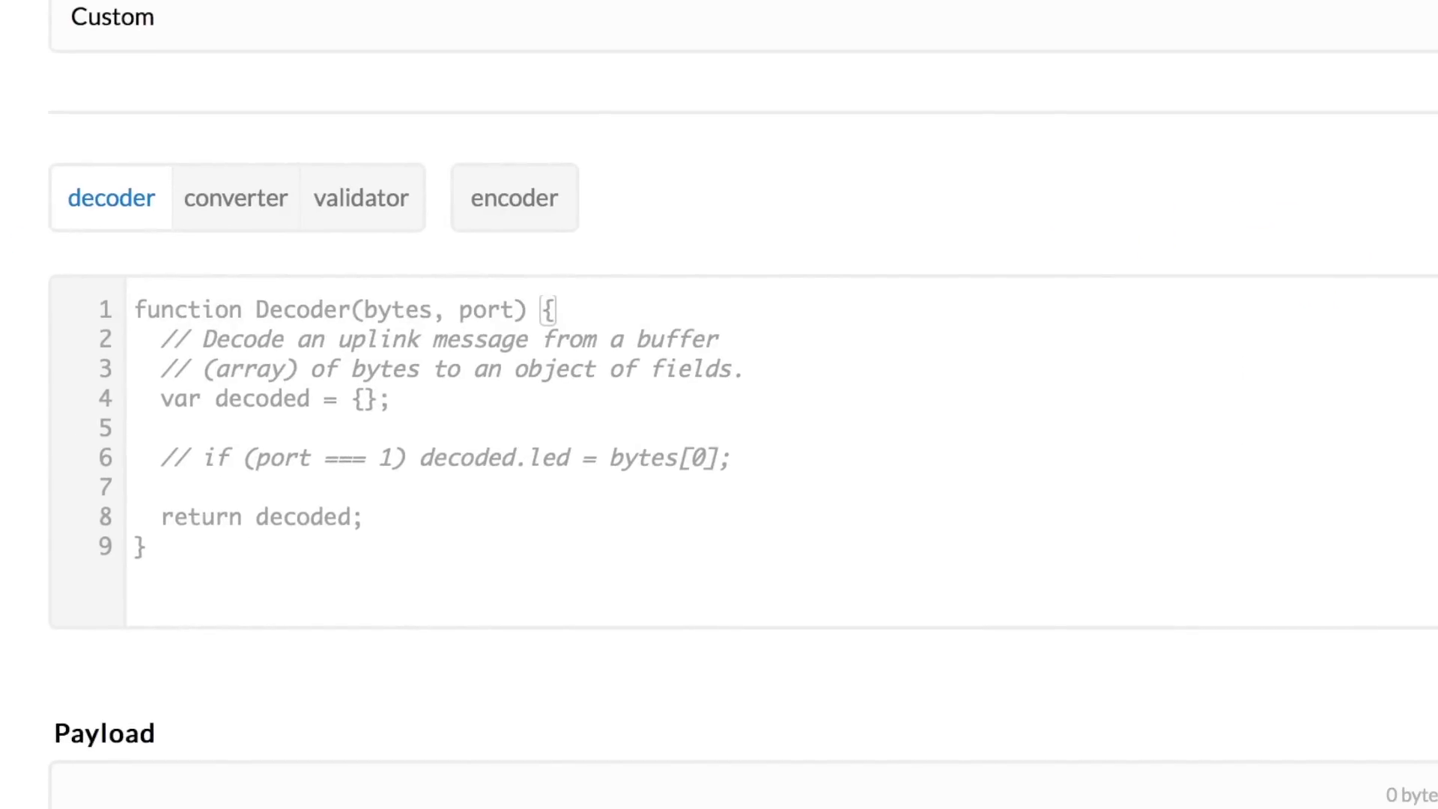
key(ctrl+a)
key(BackSpace)
text(function Decoder(bytes) {   return {       Text: String.fromCharCode.apply(null, bytes)   }; })
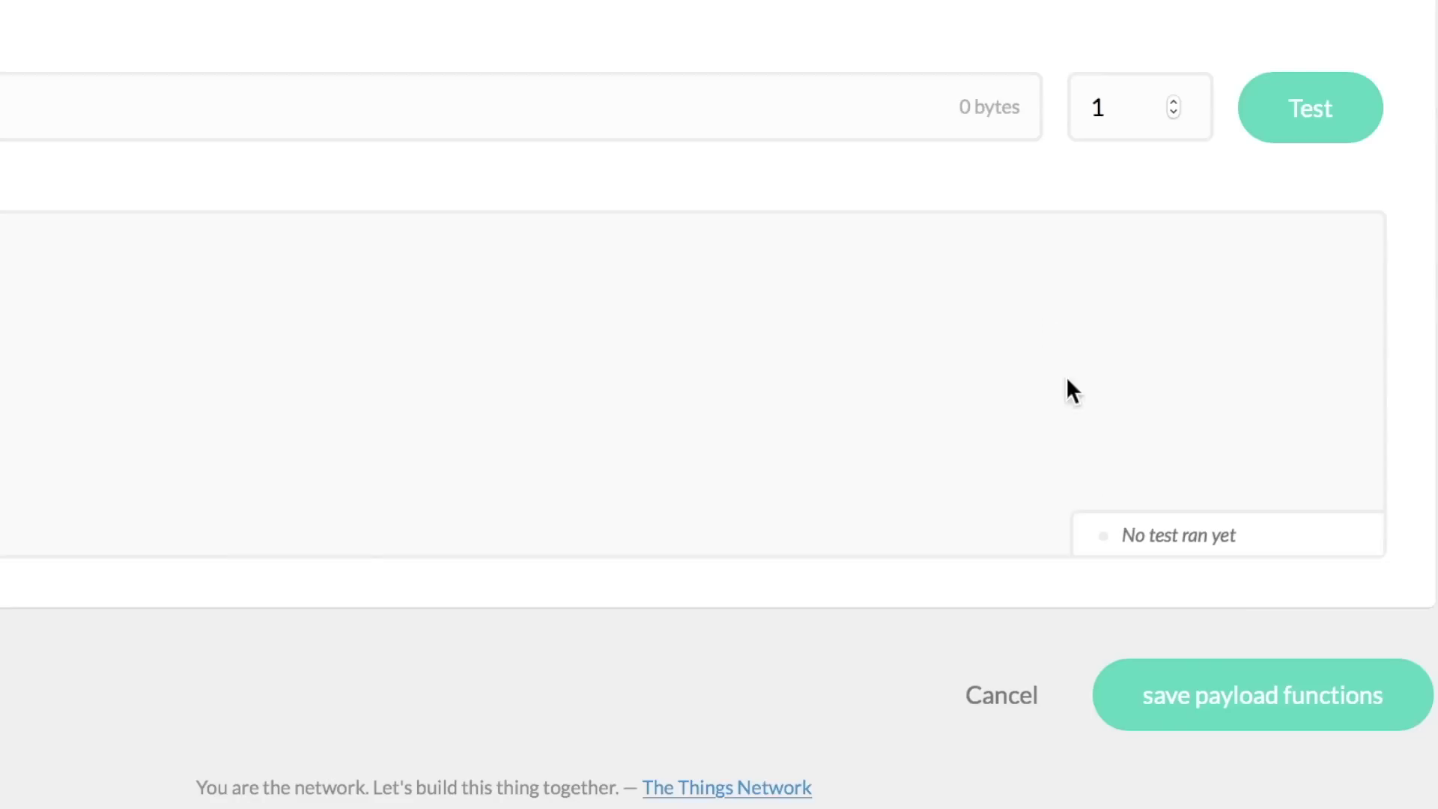
click(1279, 700)
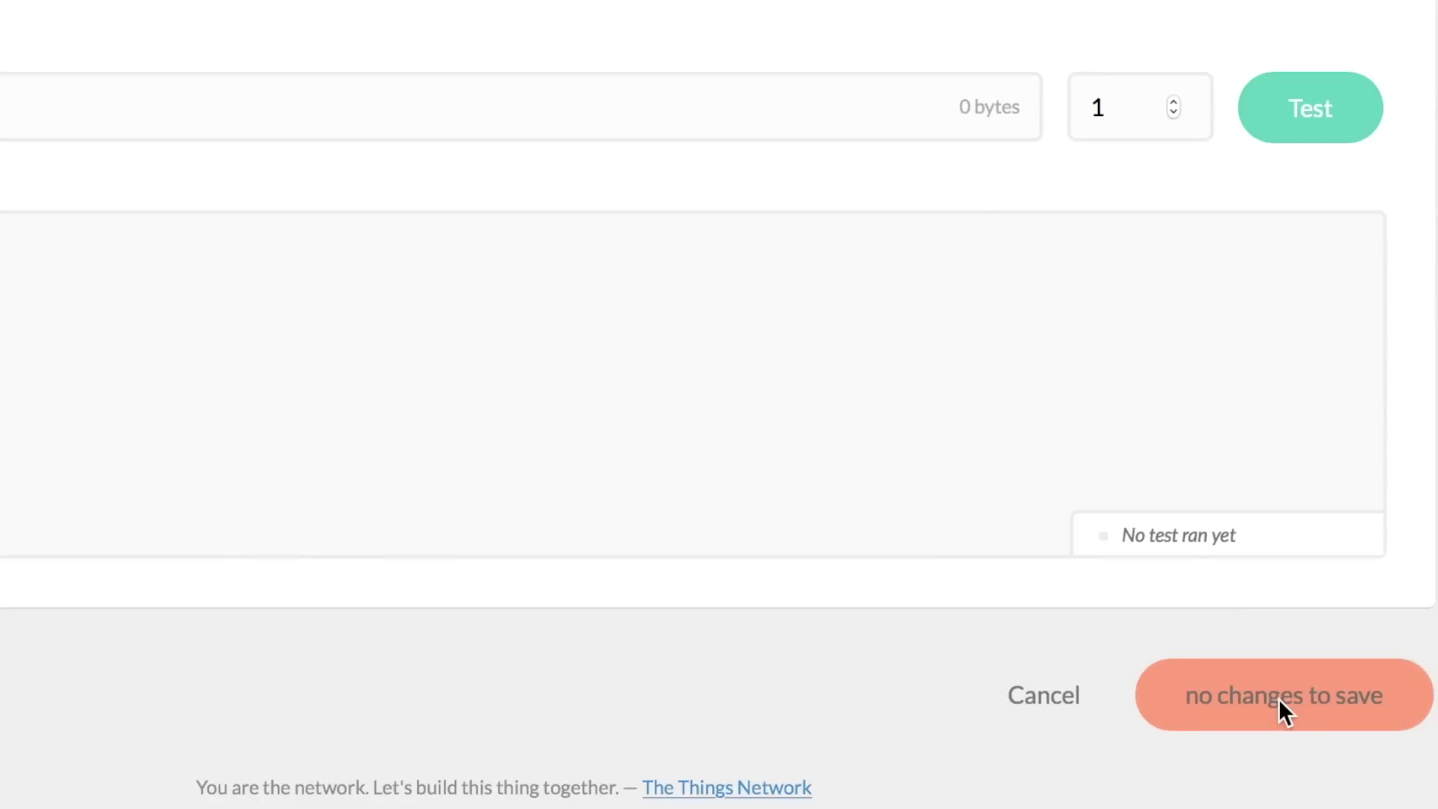
scroll(1279, 698, up, 10)
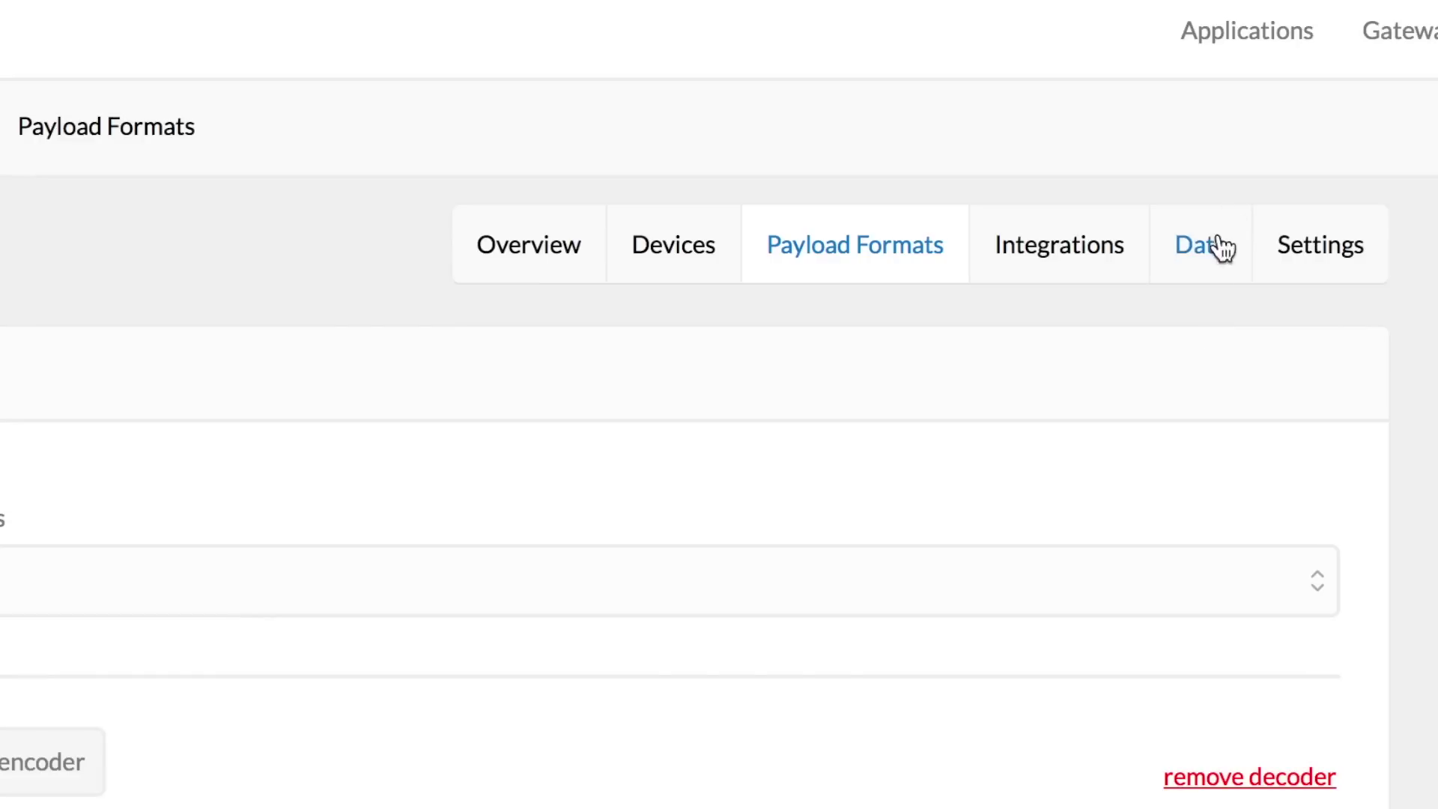
Expand uplink 46 in the Data view and confirm its decoded Text field reads 'Hello from techiesms!'
click(1220, 248)
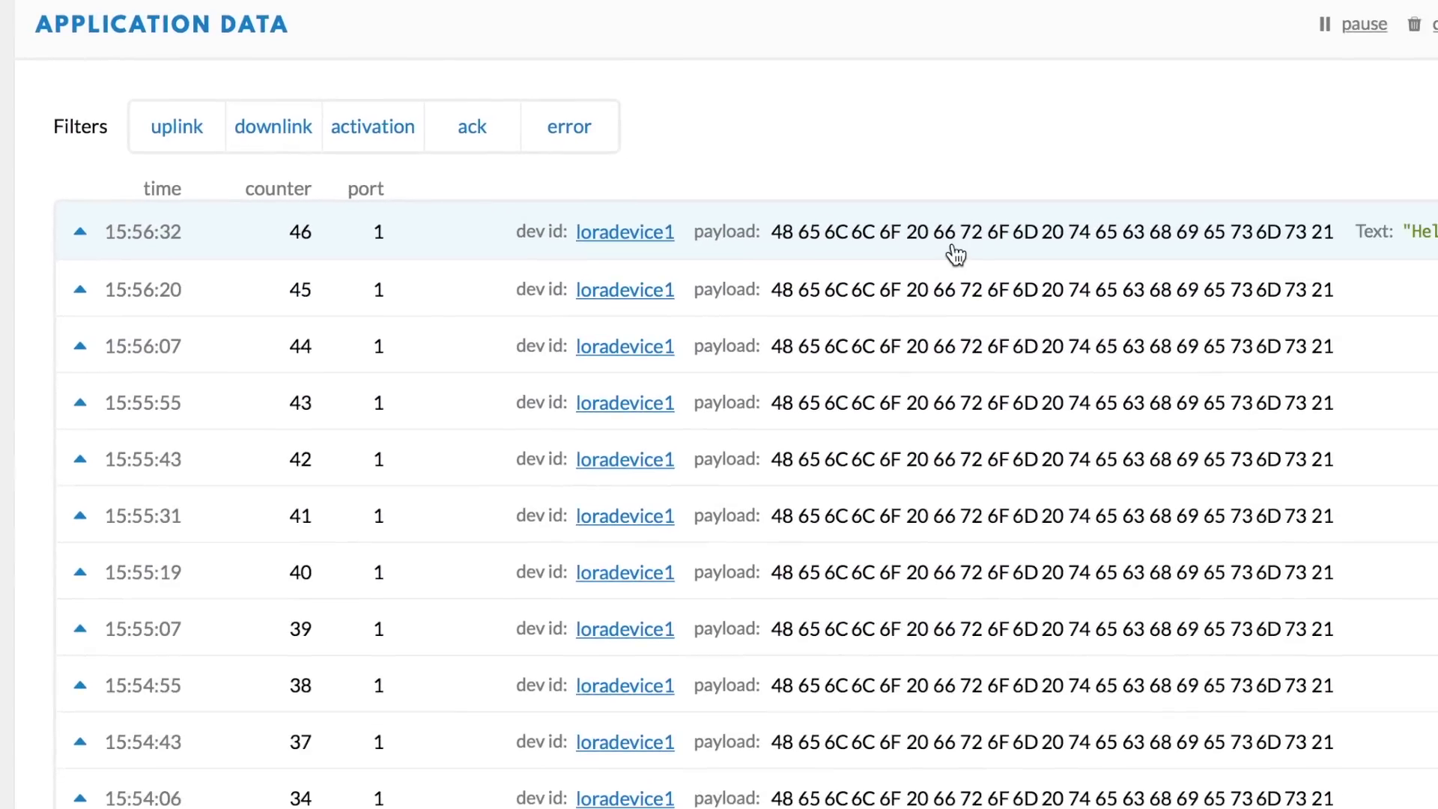
click(956, 254)
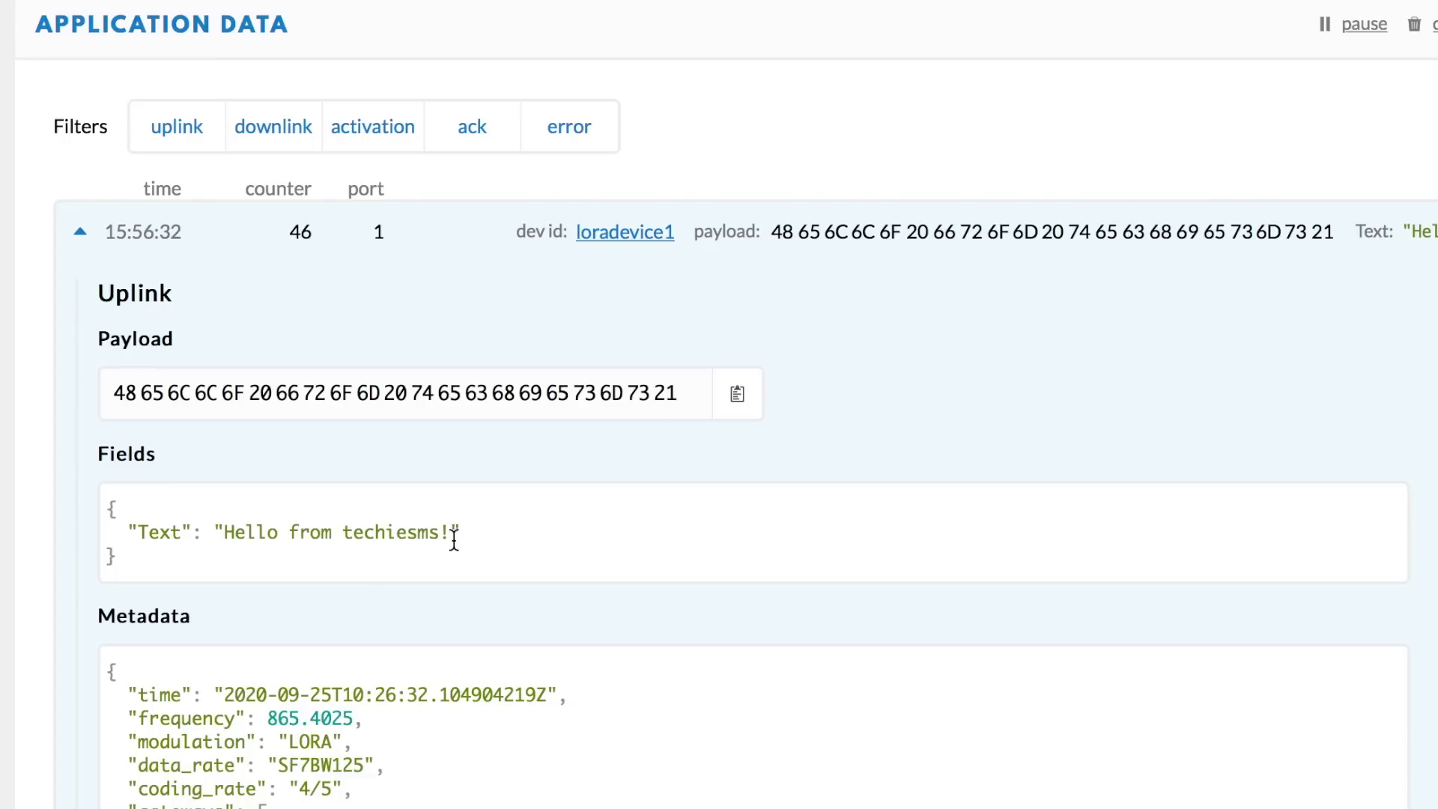
drag(491, 528, 123, 533)
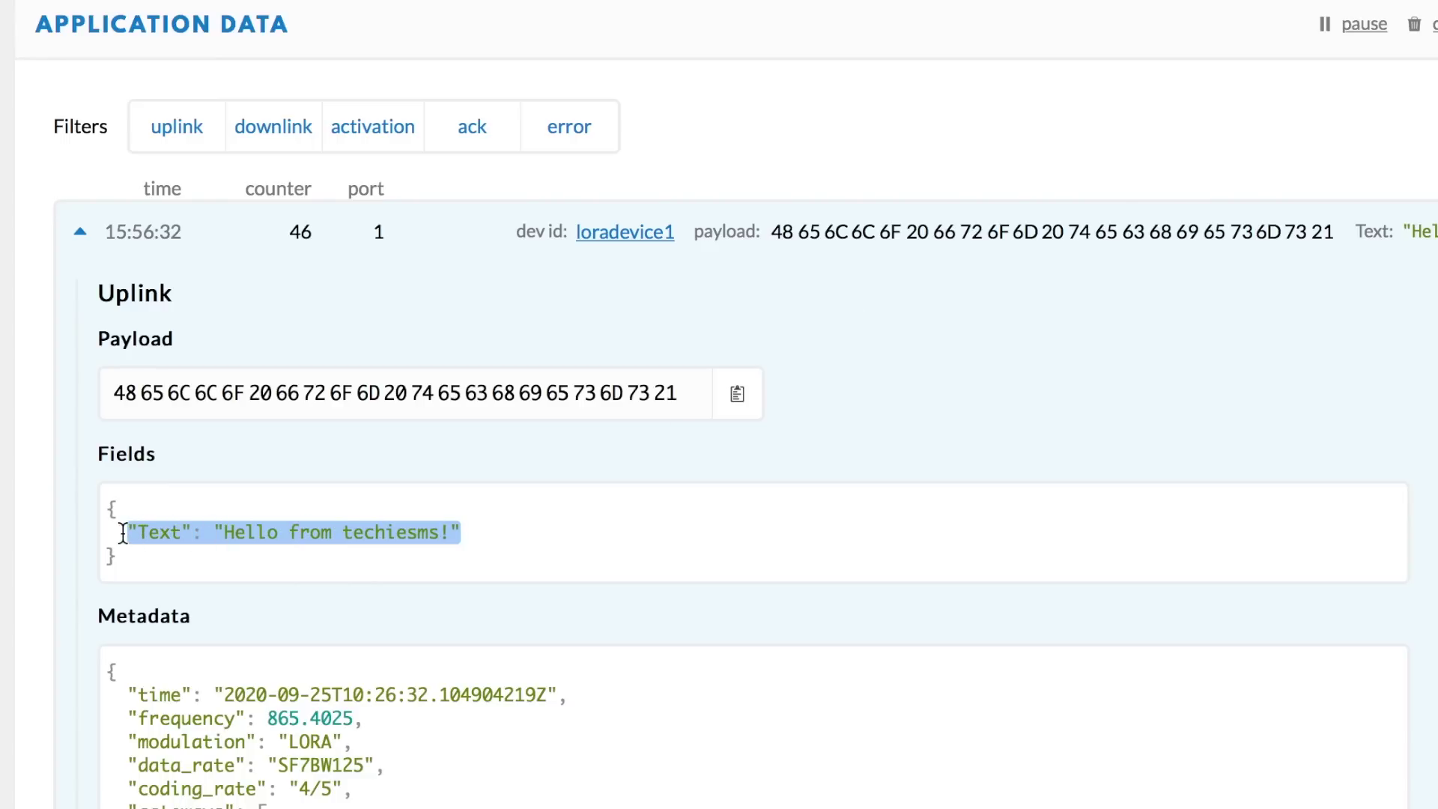
click(485, 533)
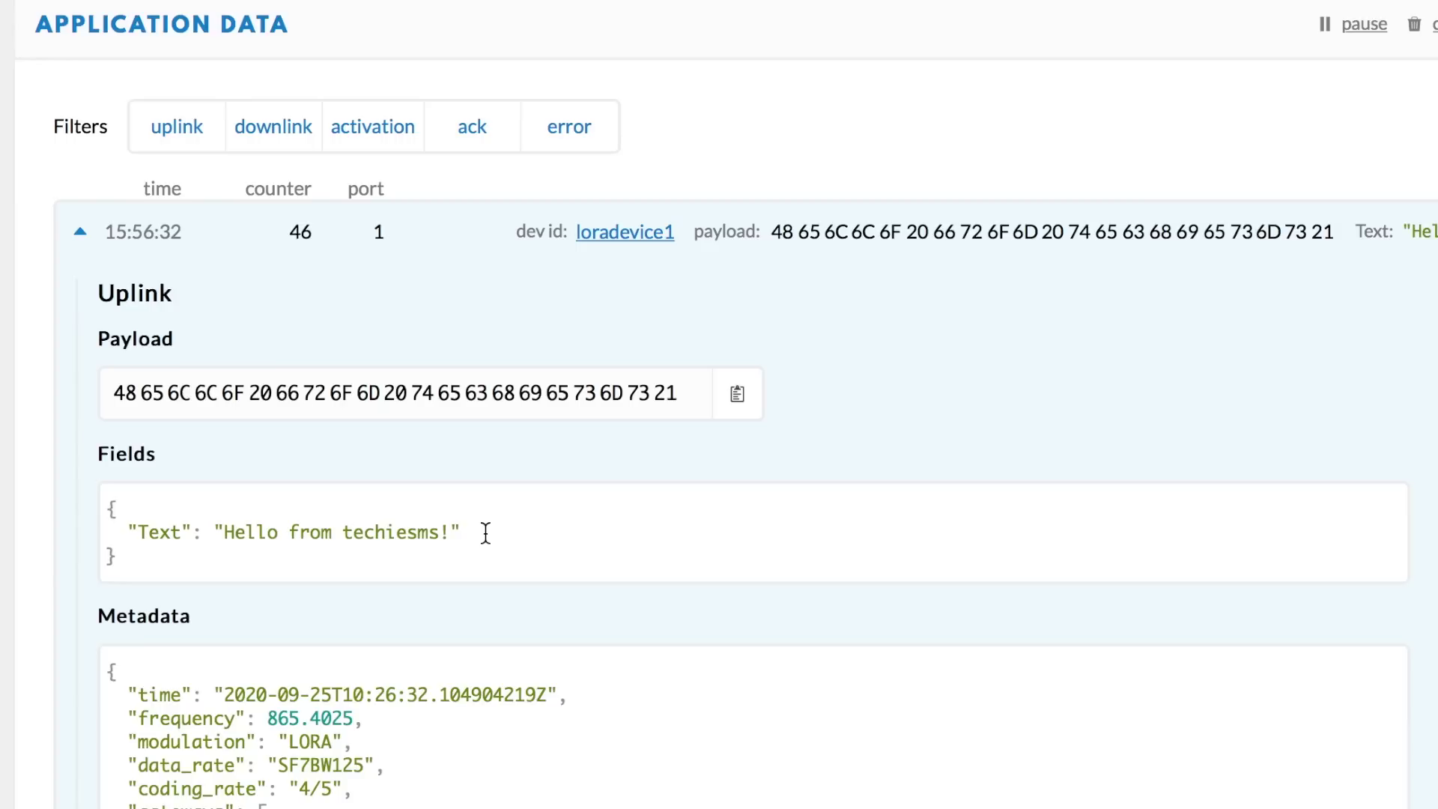
scroll(401, 789, down, 7)
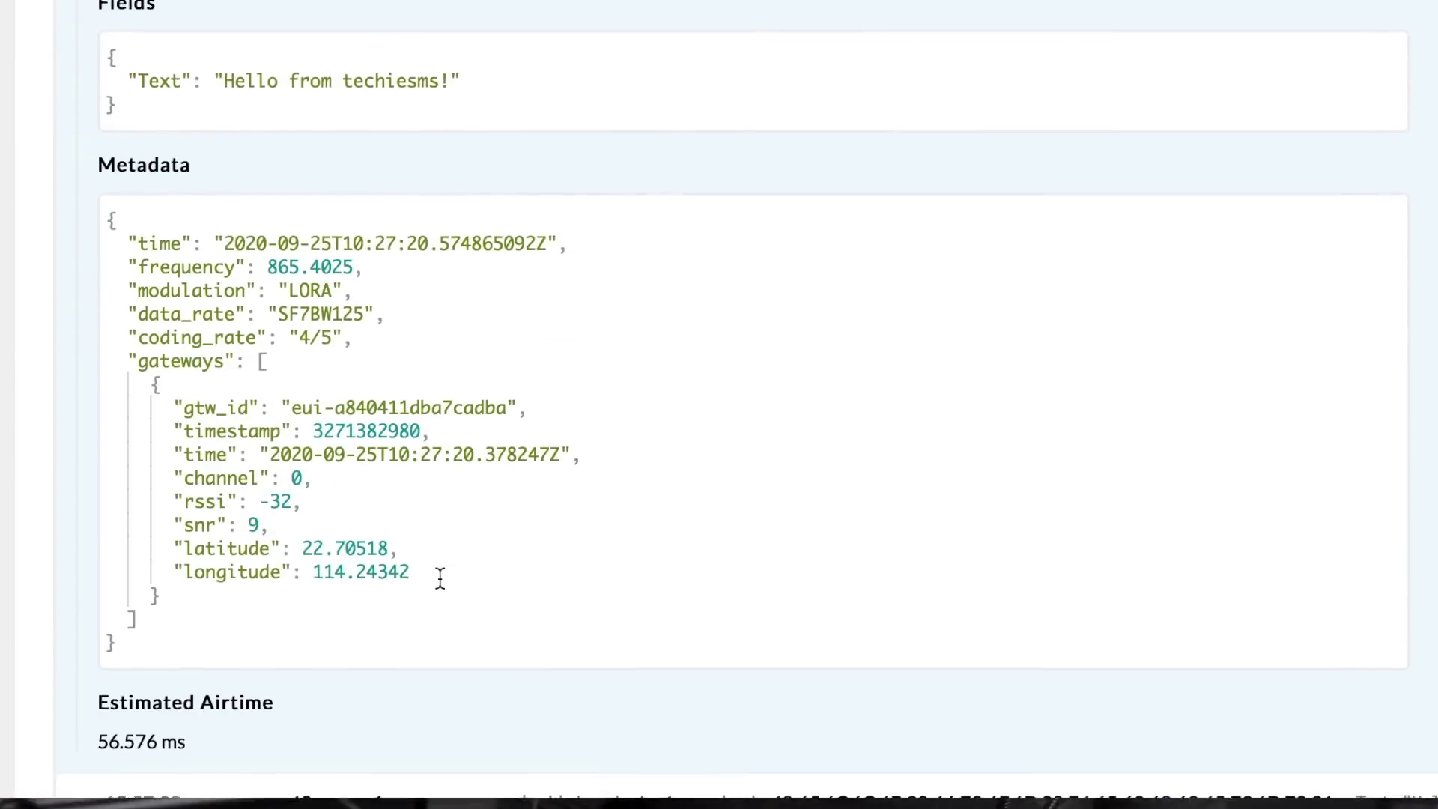
scroll(128, 334, up, 1)
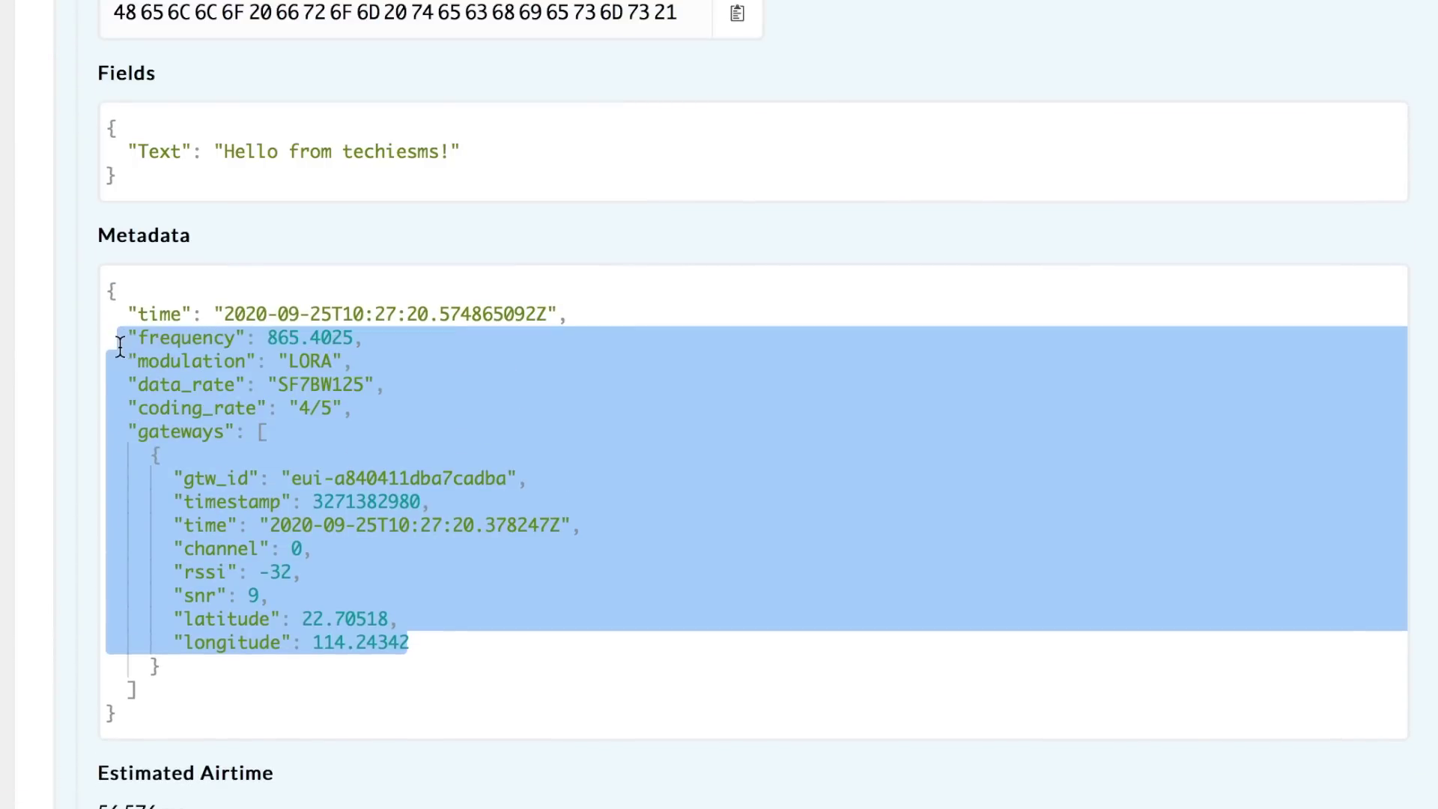